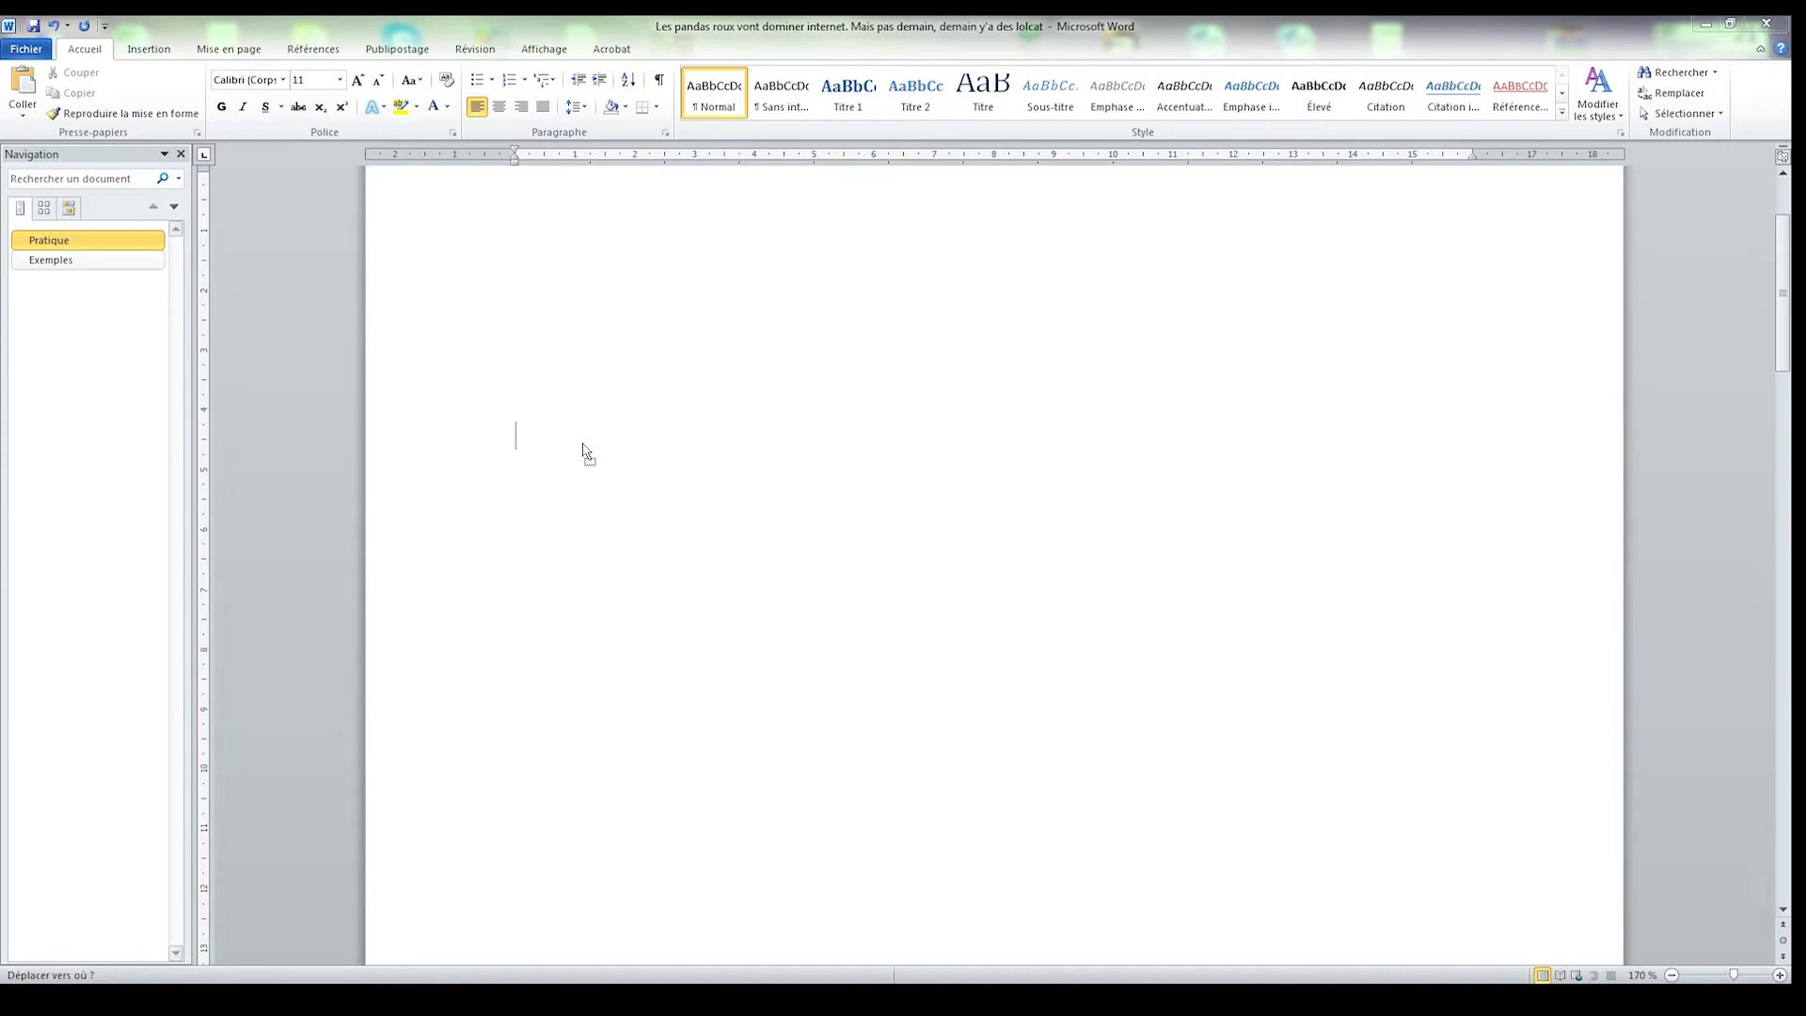
Insert the red panda mountain picture on the empty first page.
key(ctrl+v)
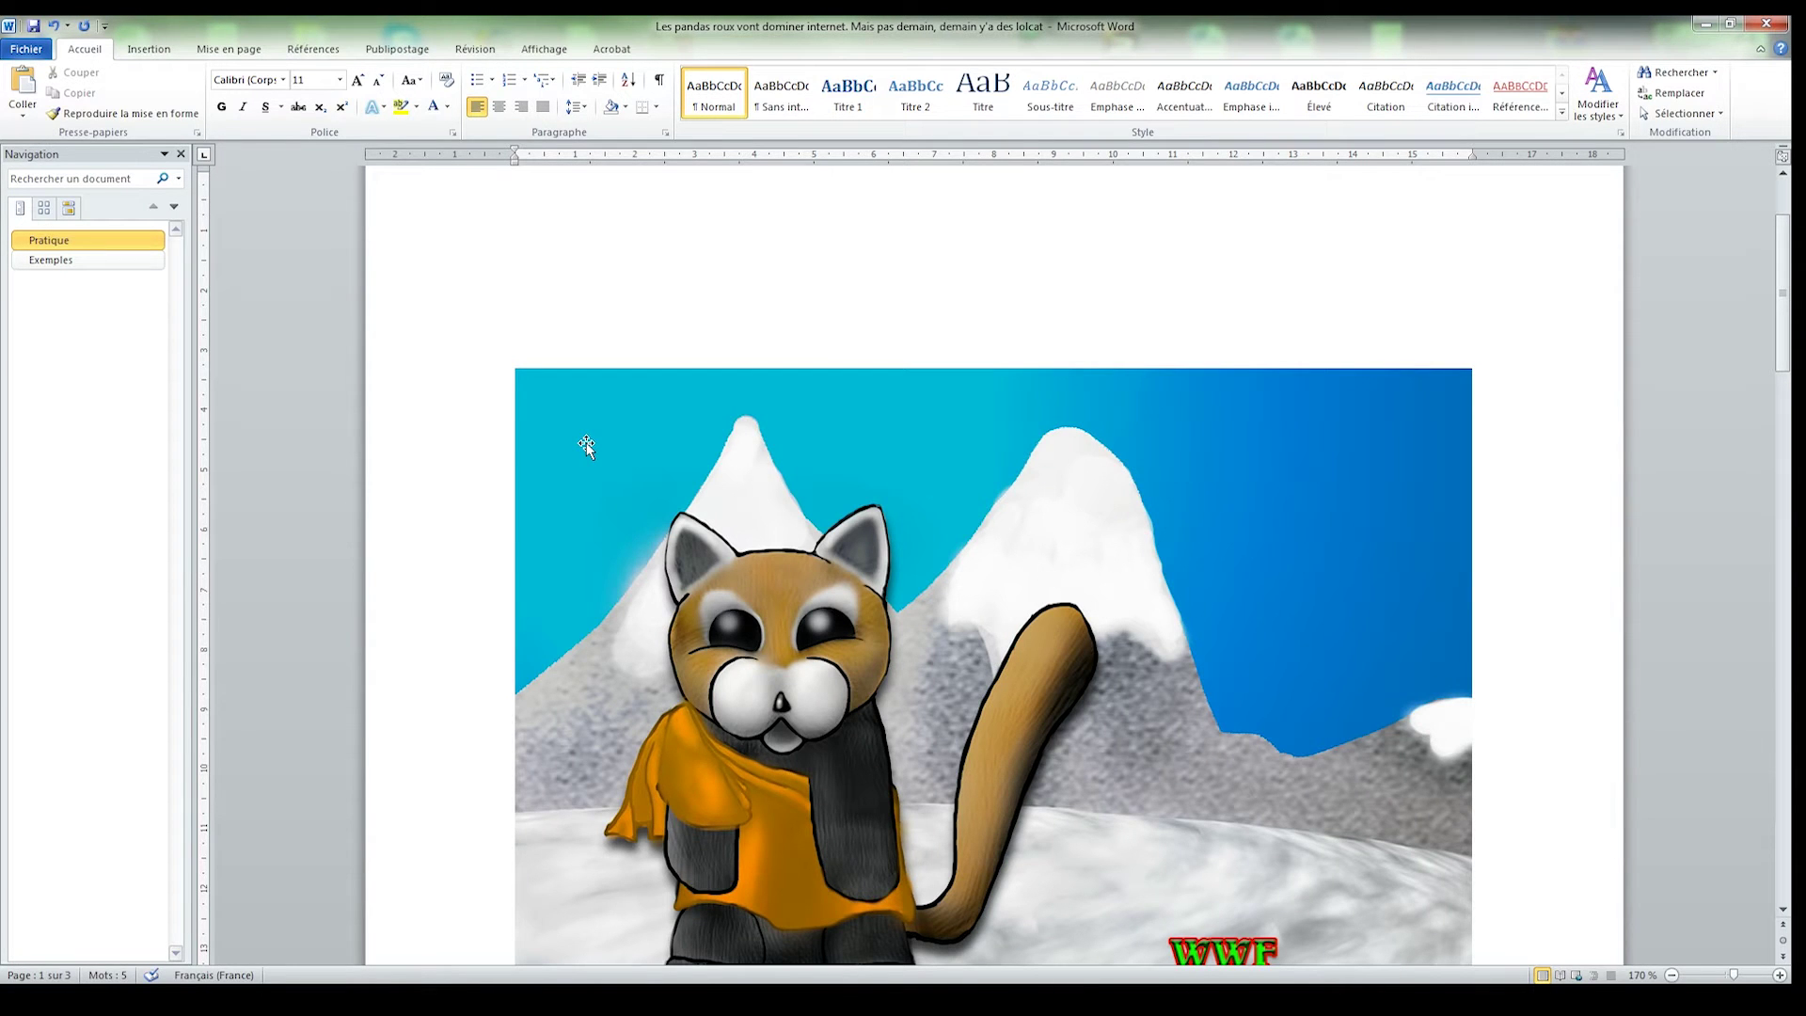
scroll(585, 442, down, 2)
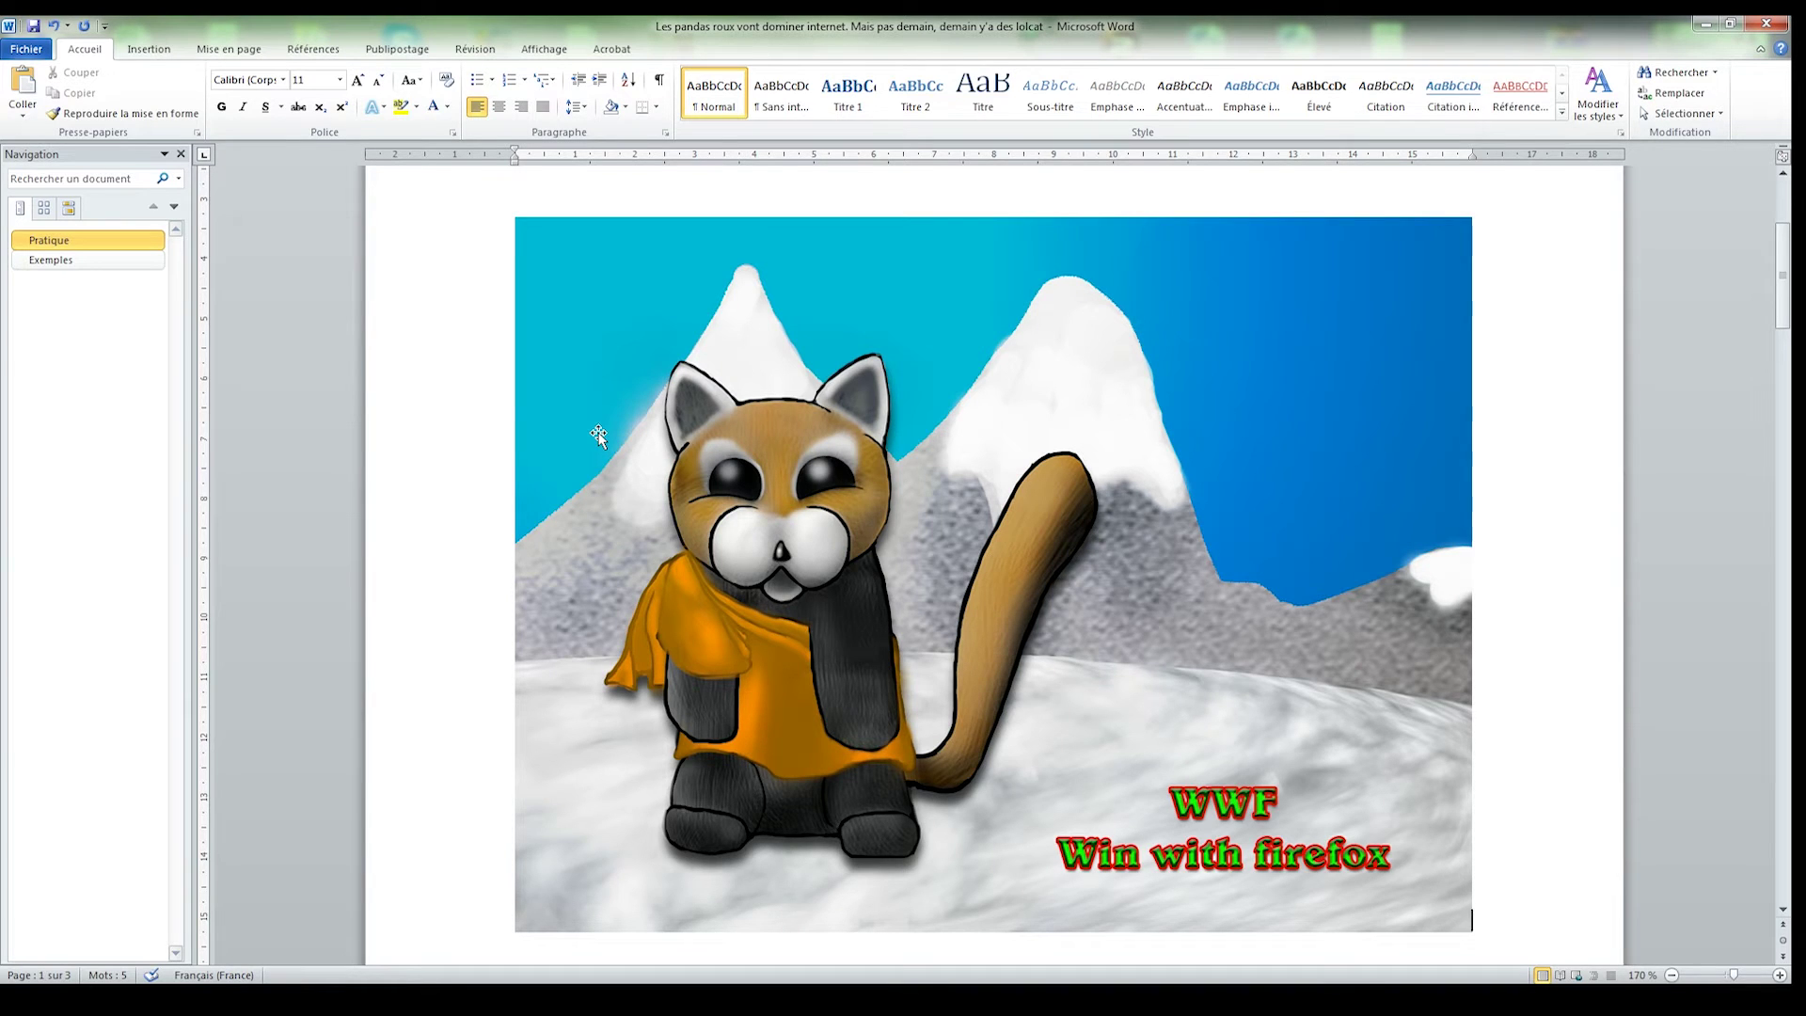
Start background removal on the picture and fit the selection frame closely around the panda and its tail.
click(745, 264)
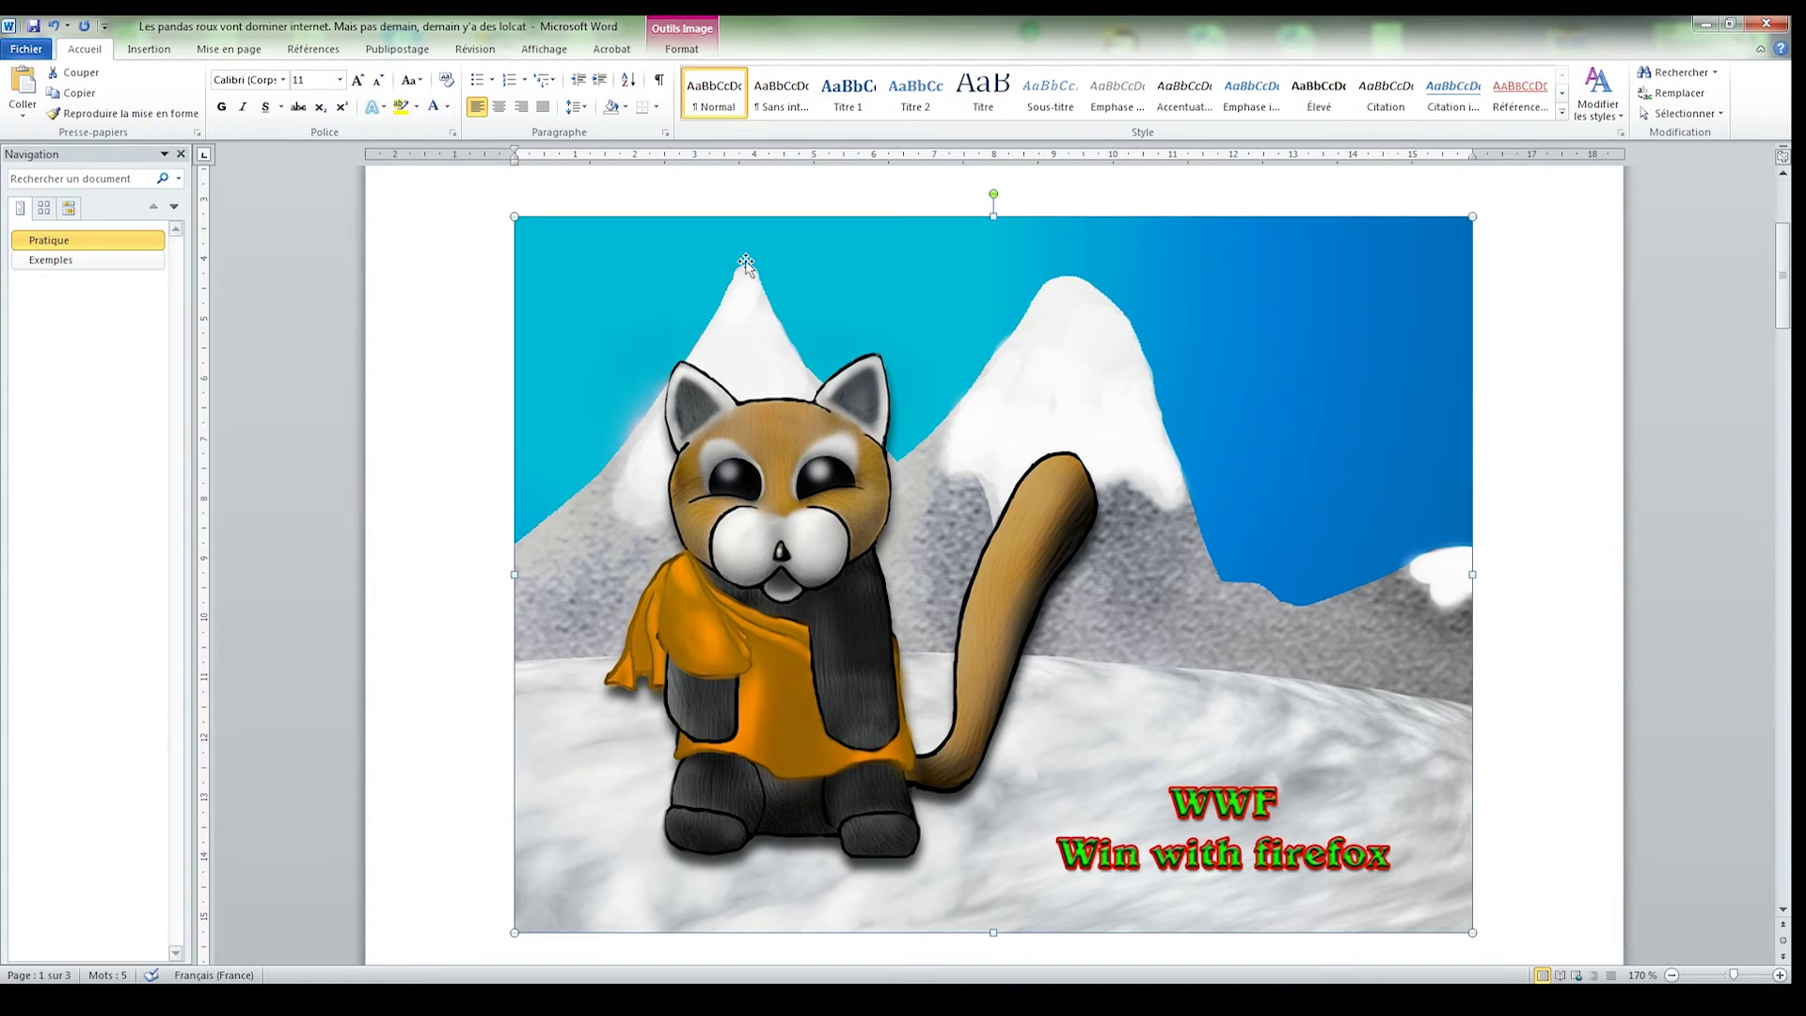
click(699, 55)
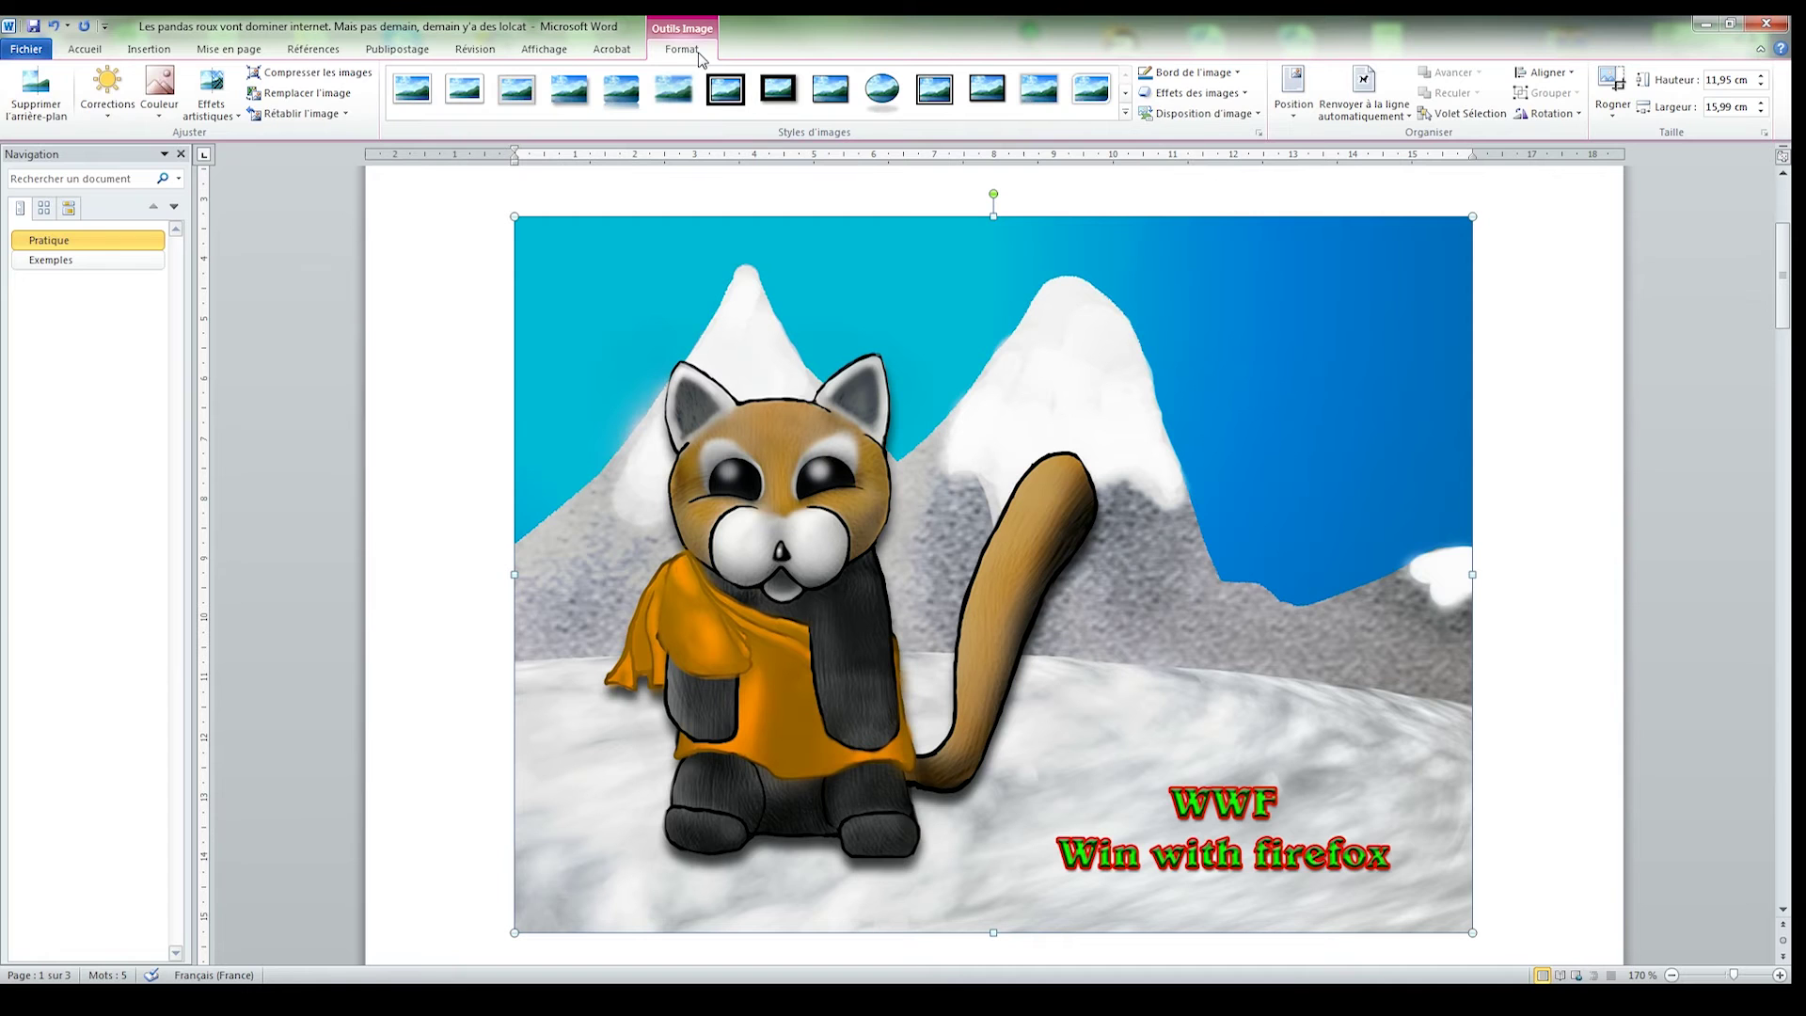
click(38, 95)
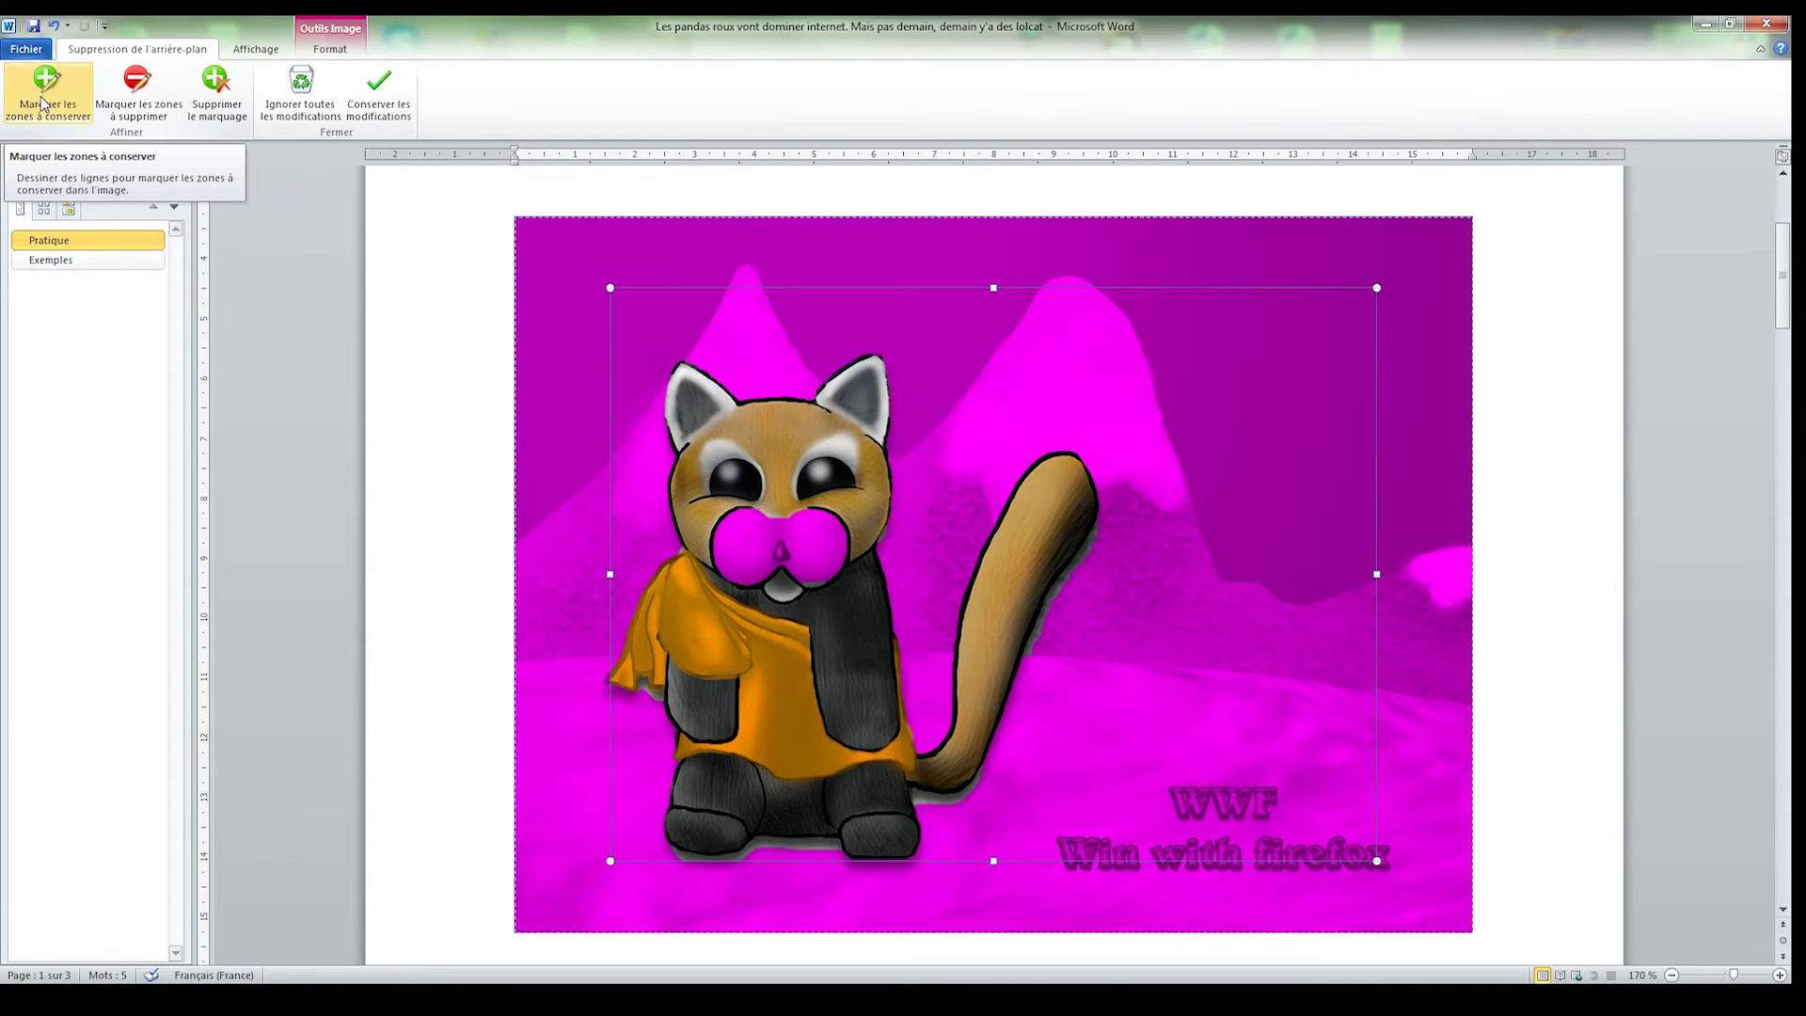
drag(1375, 289, 1103, 331)
mouse_move(611, 858)
mouse_down()
mouse_move(593, 889)
mouse_move(601, 875)
mouse_up()
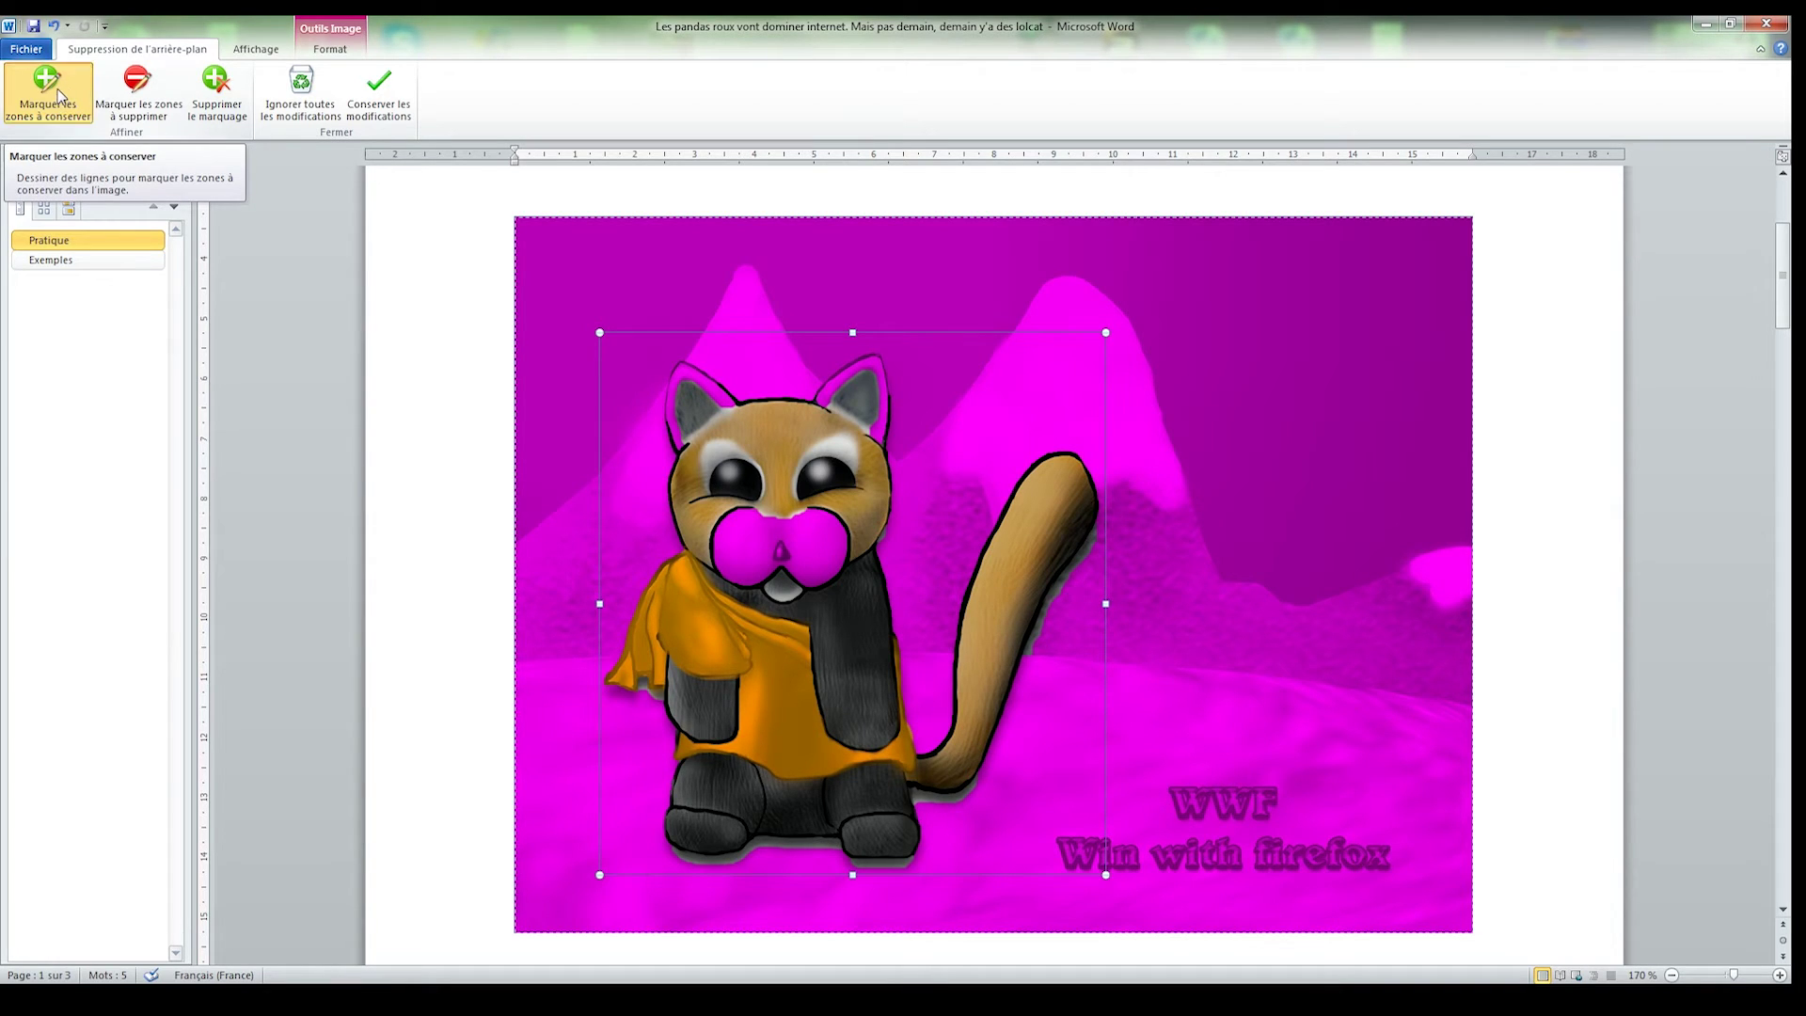
Mark both ears and the white muzzle as areas to keep.
click(67, 97)
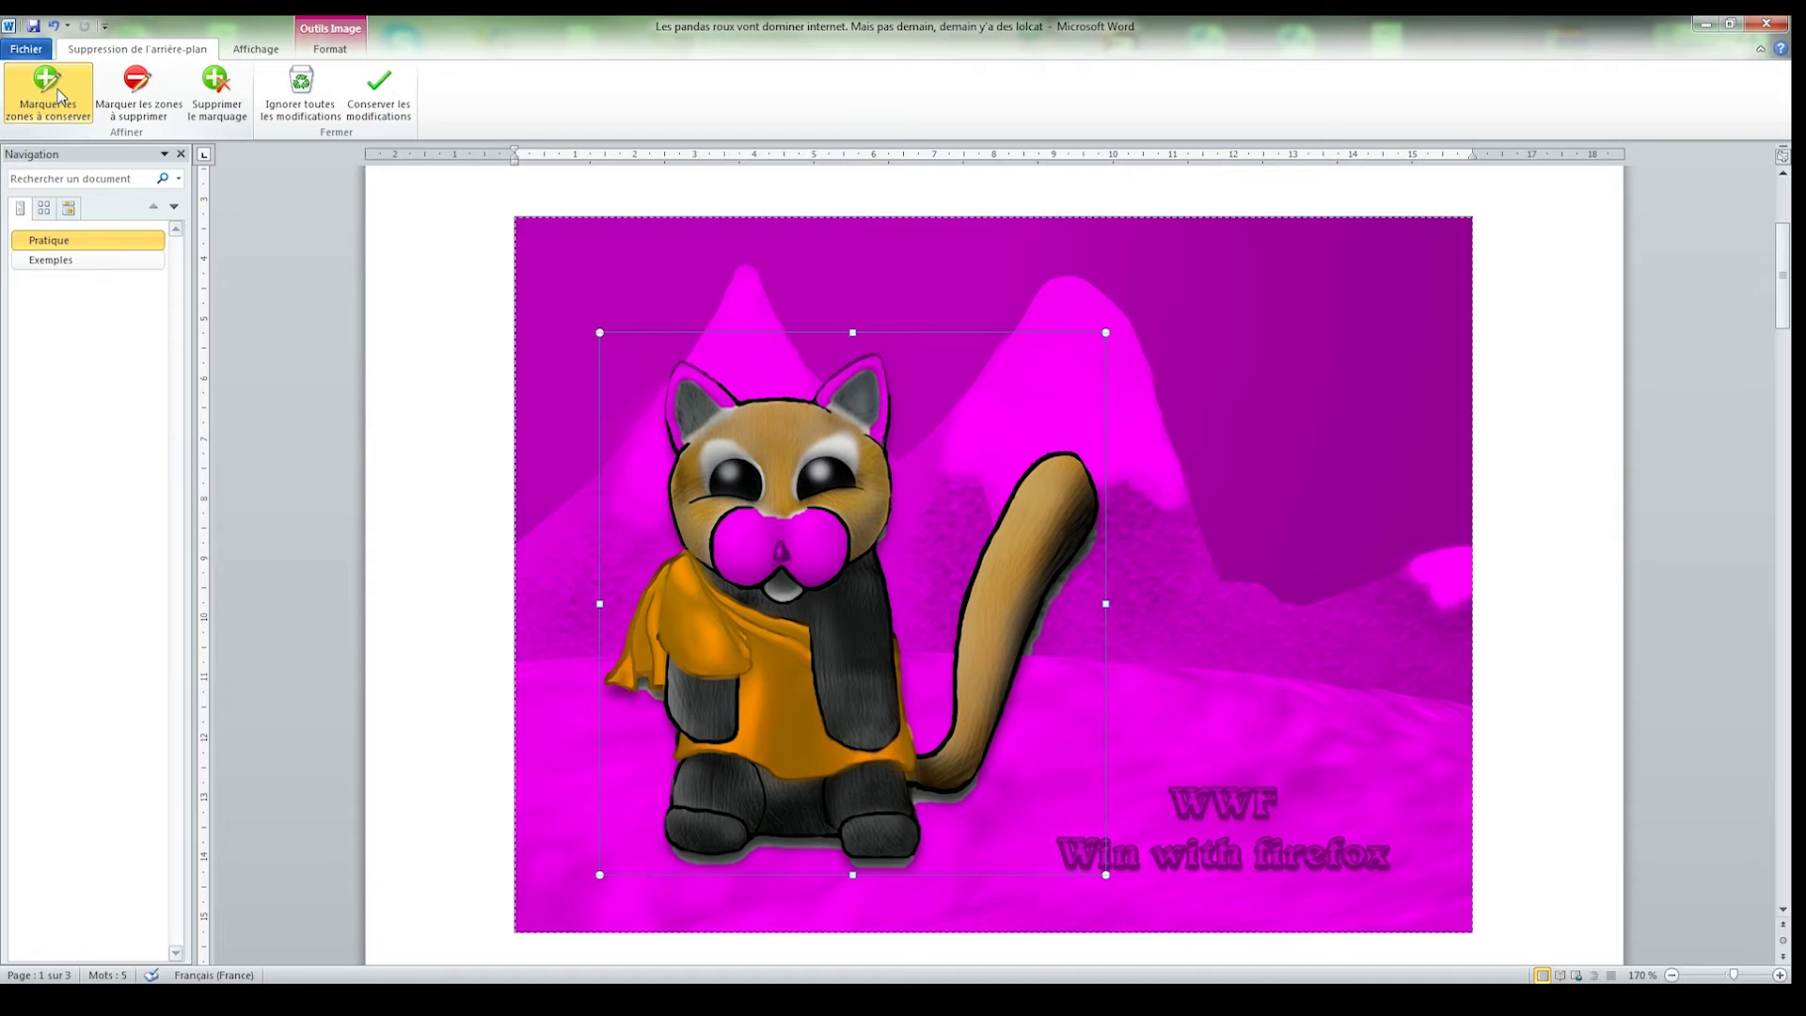
click(714, 392)
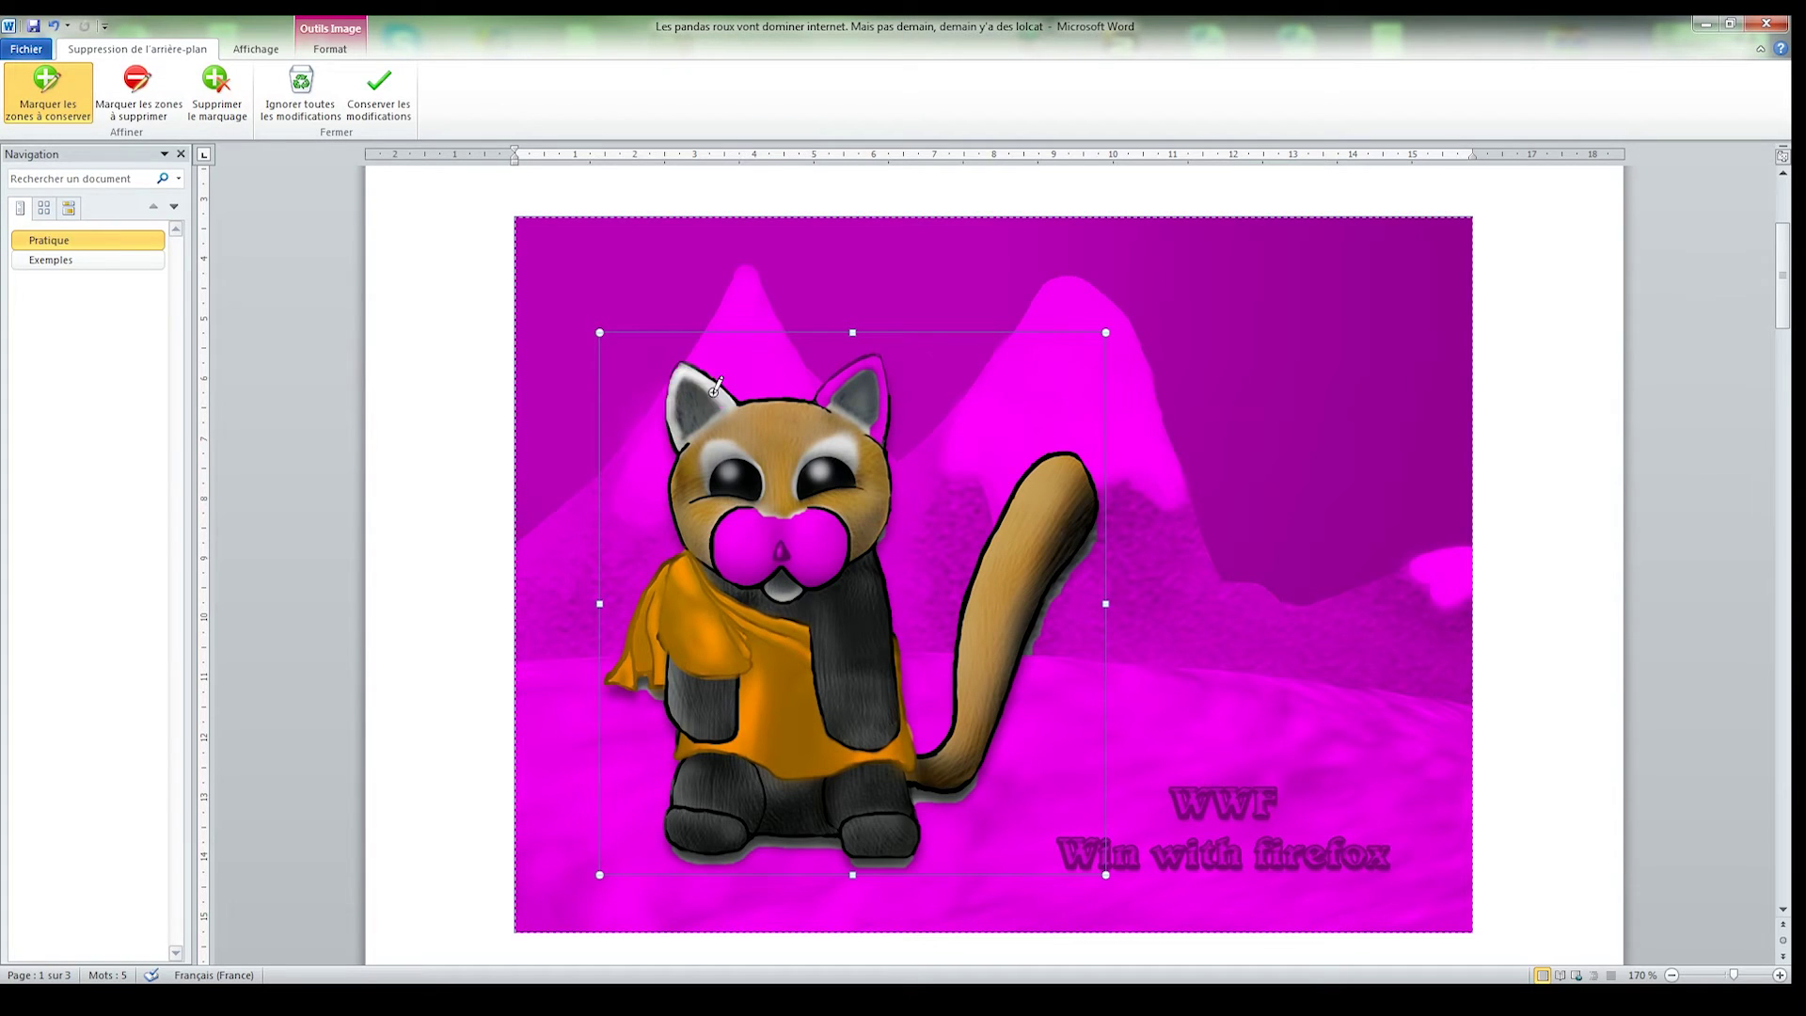
click(839, 381)
drag(837, 549, 742, 550)
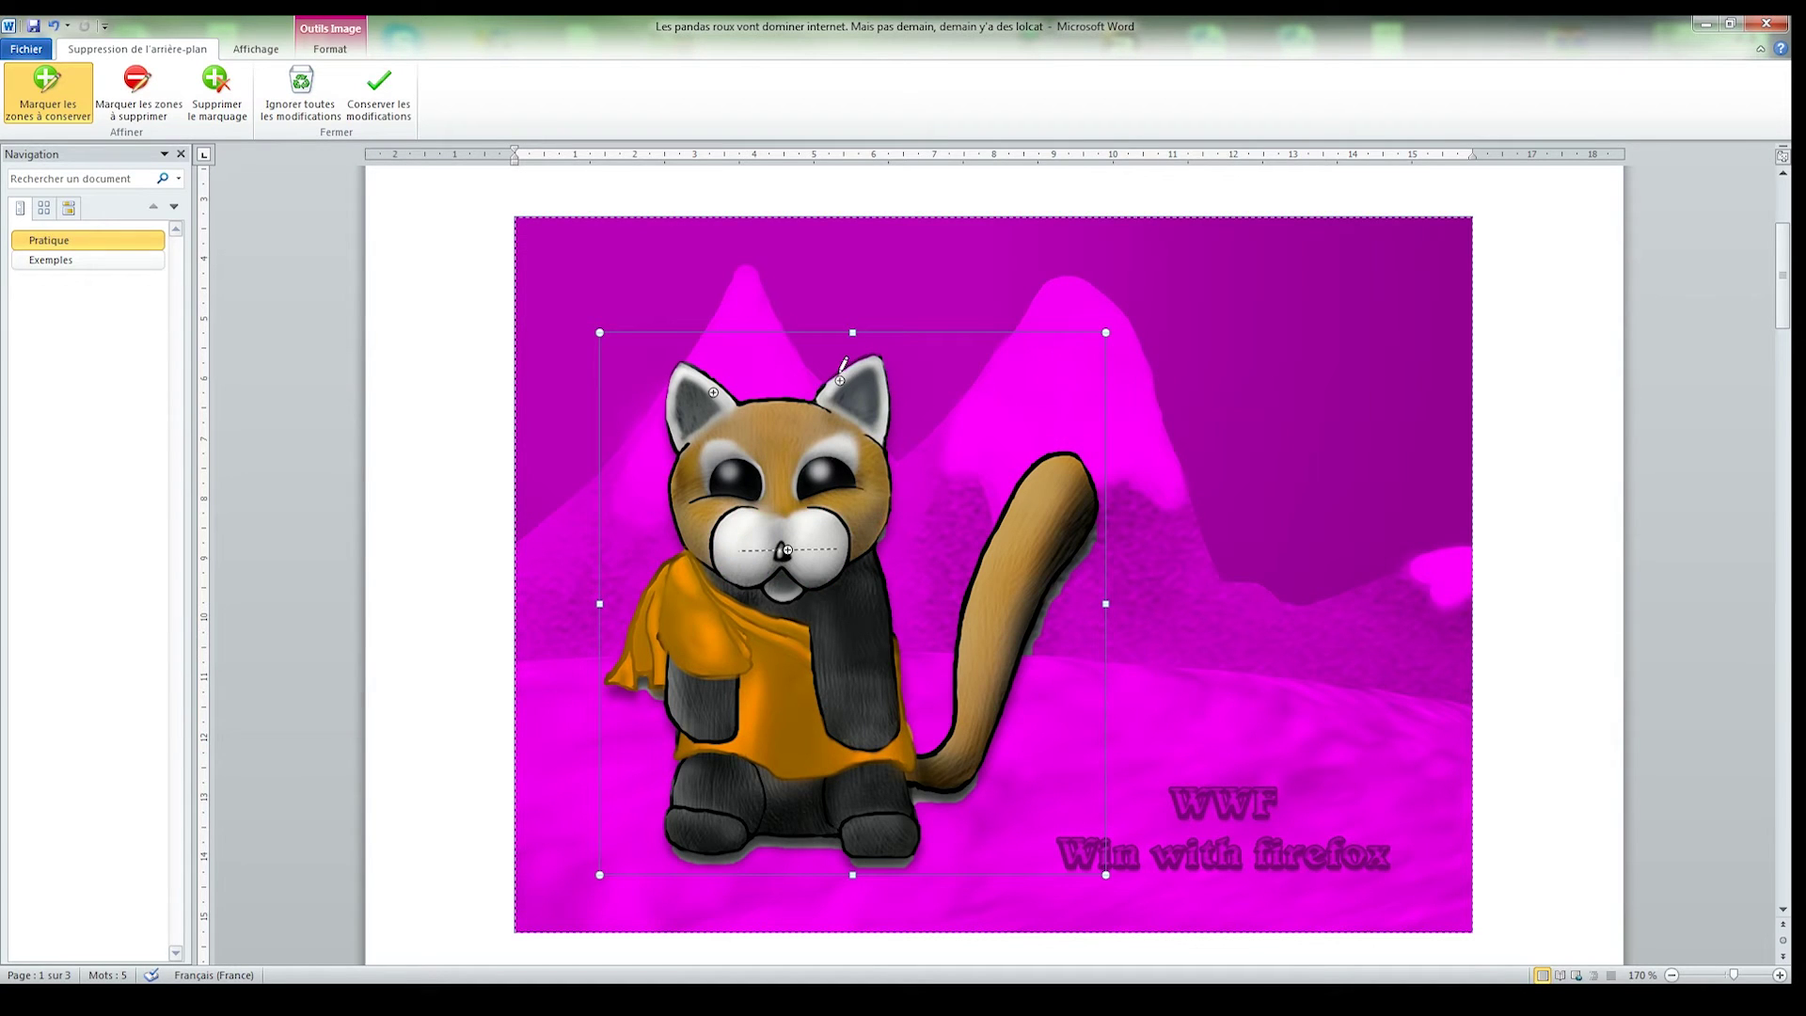
drag(845, 374, 862, 363)
Refine the outline by marking the tips of both ears as areas to keep.
scroll(850, 346, up, 2)
scroll(850, 346, up, 10)
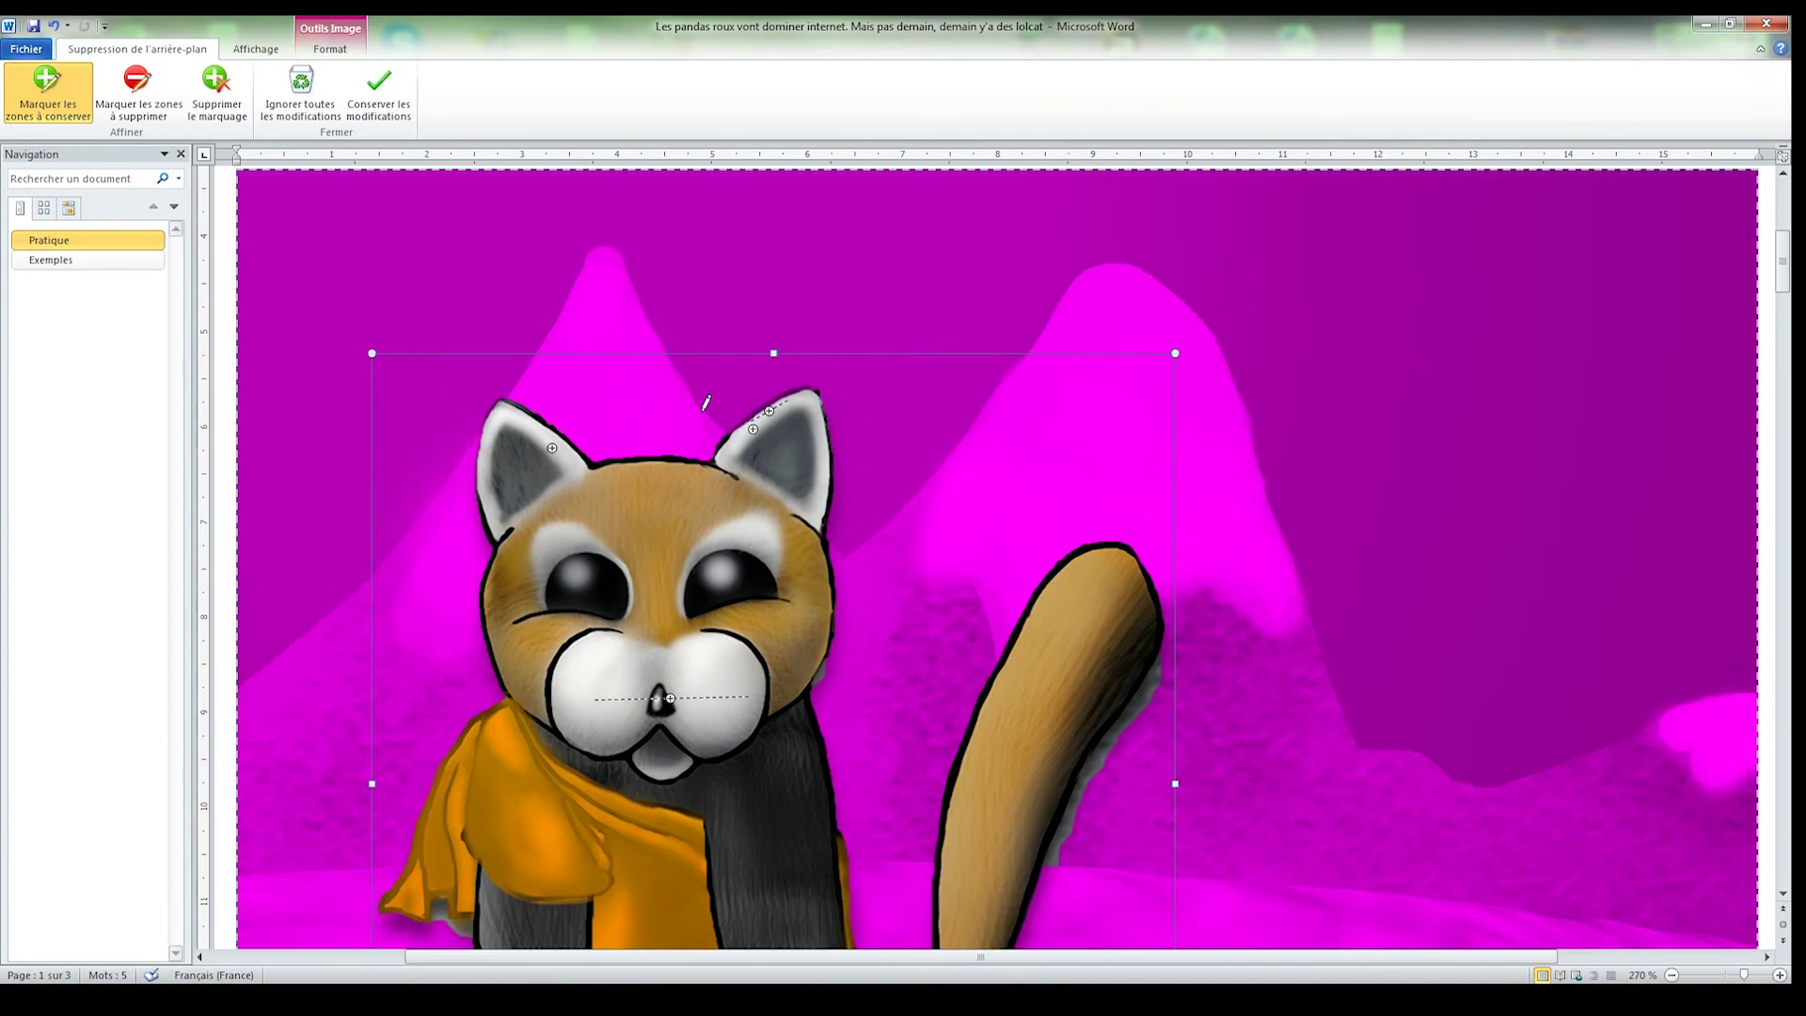
scroll(525, 452, up, 4)
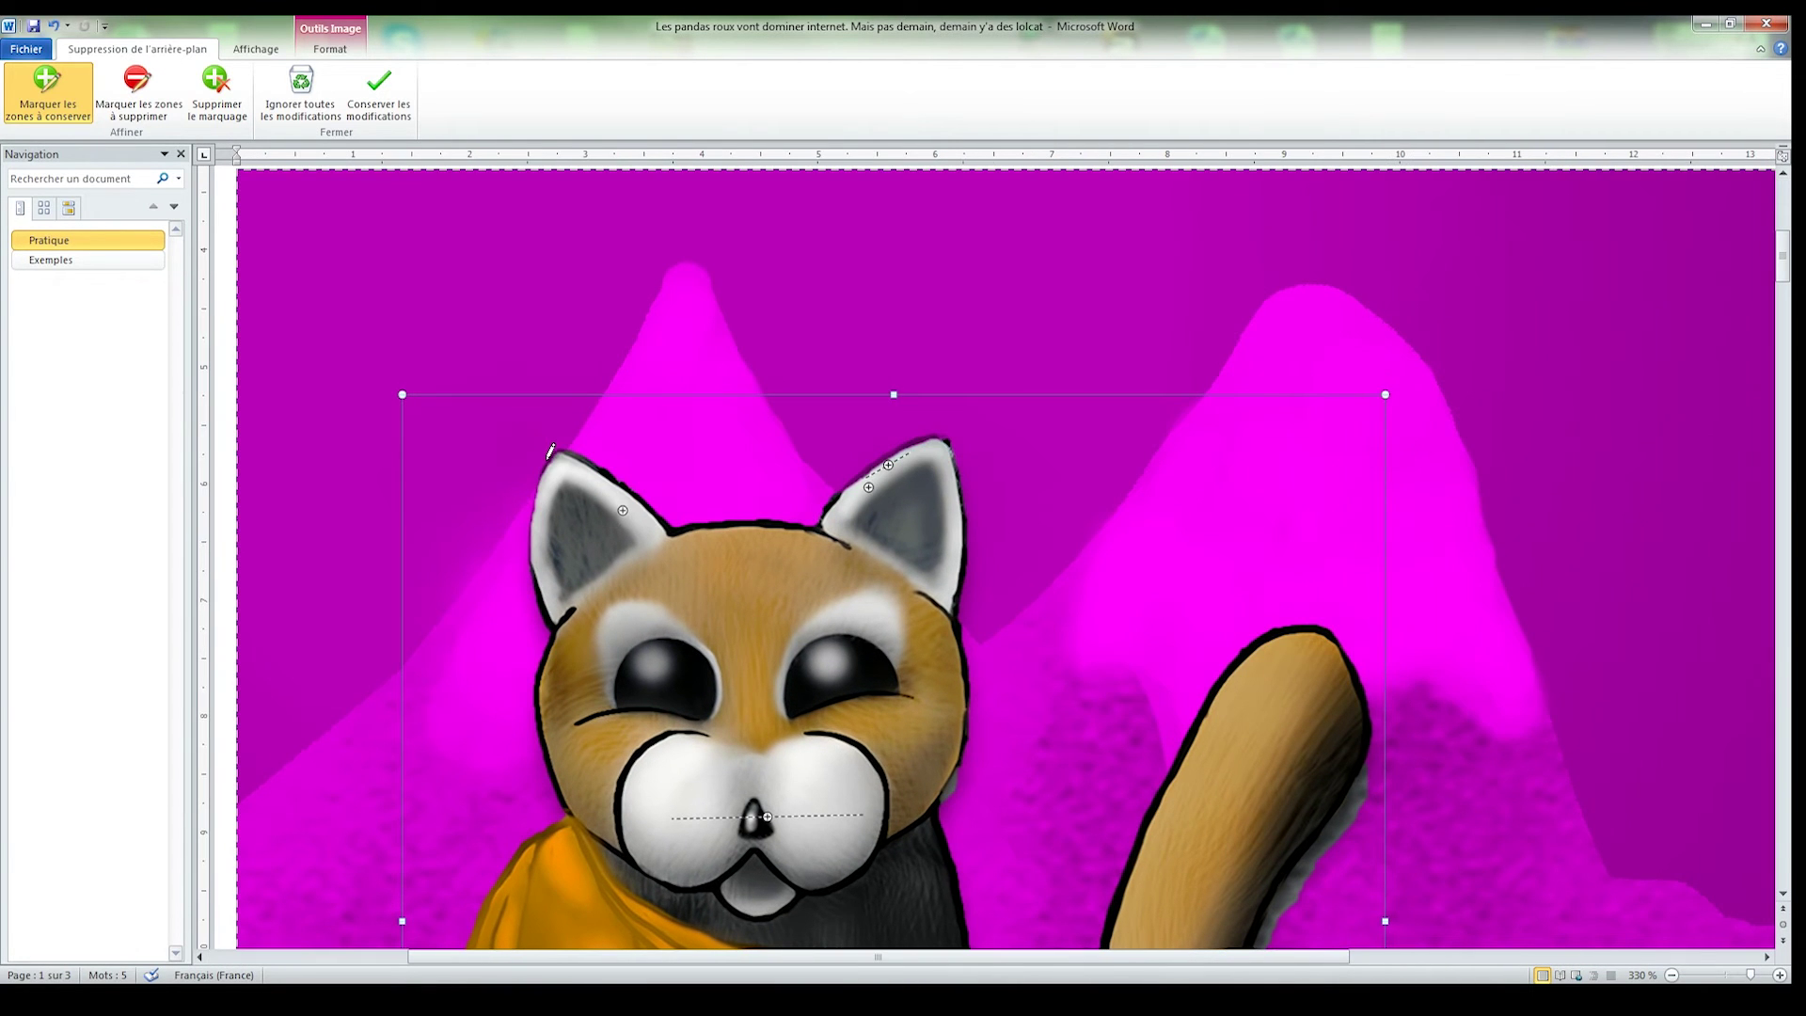
click(547, 462)
click(940, 435)
Mark the leftover shadow beside the cheek and along the outer edge of the tail as areas to remove.
scroll(584, 546, down, 5)
scroll(606, 537, up, 3)
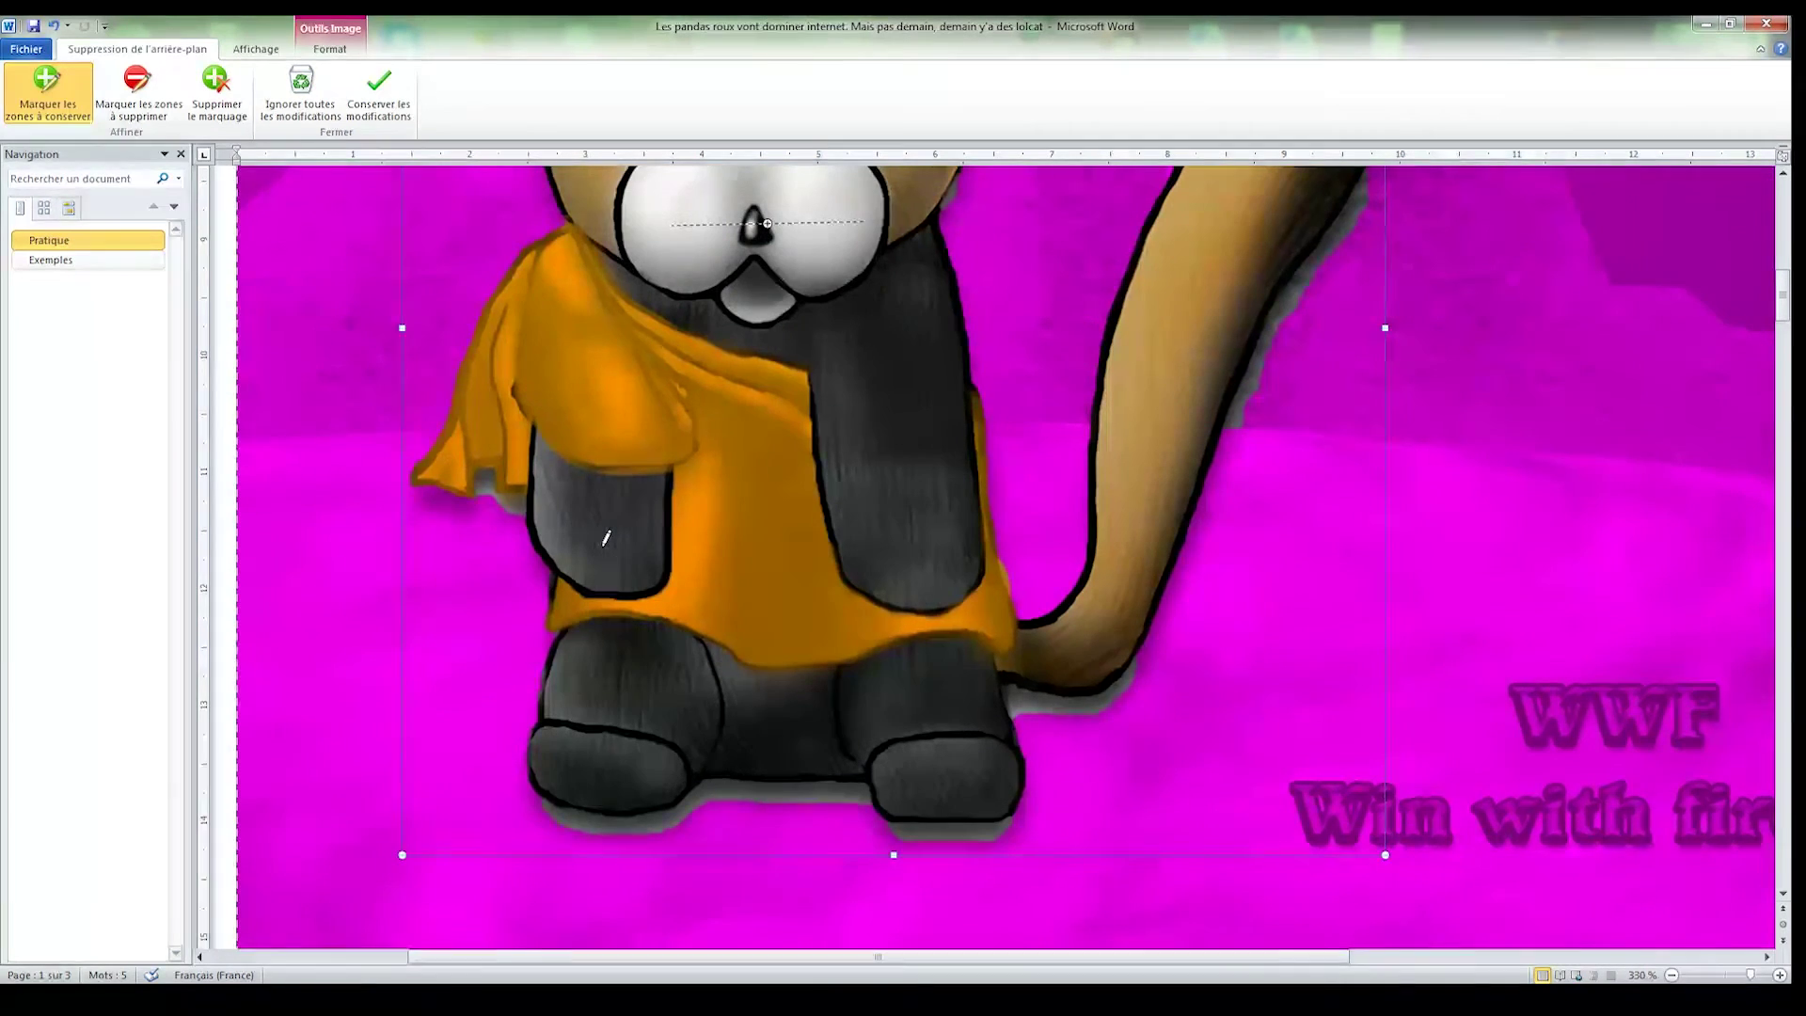
scroll(607, 537, up, 2)
scroll(607, 537, up, 3)
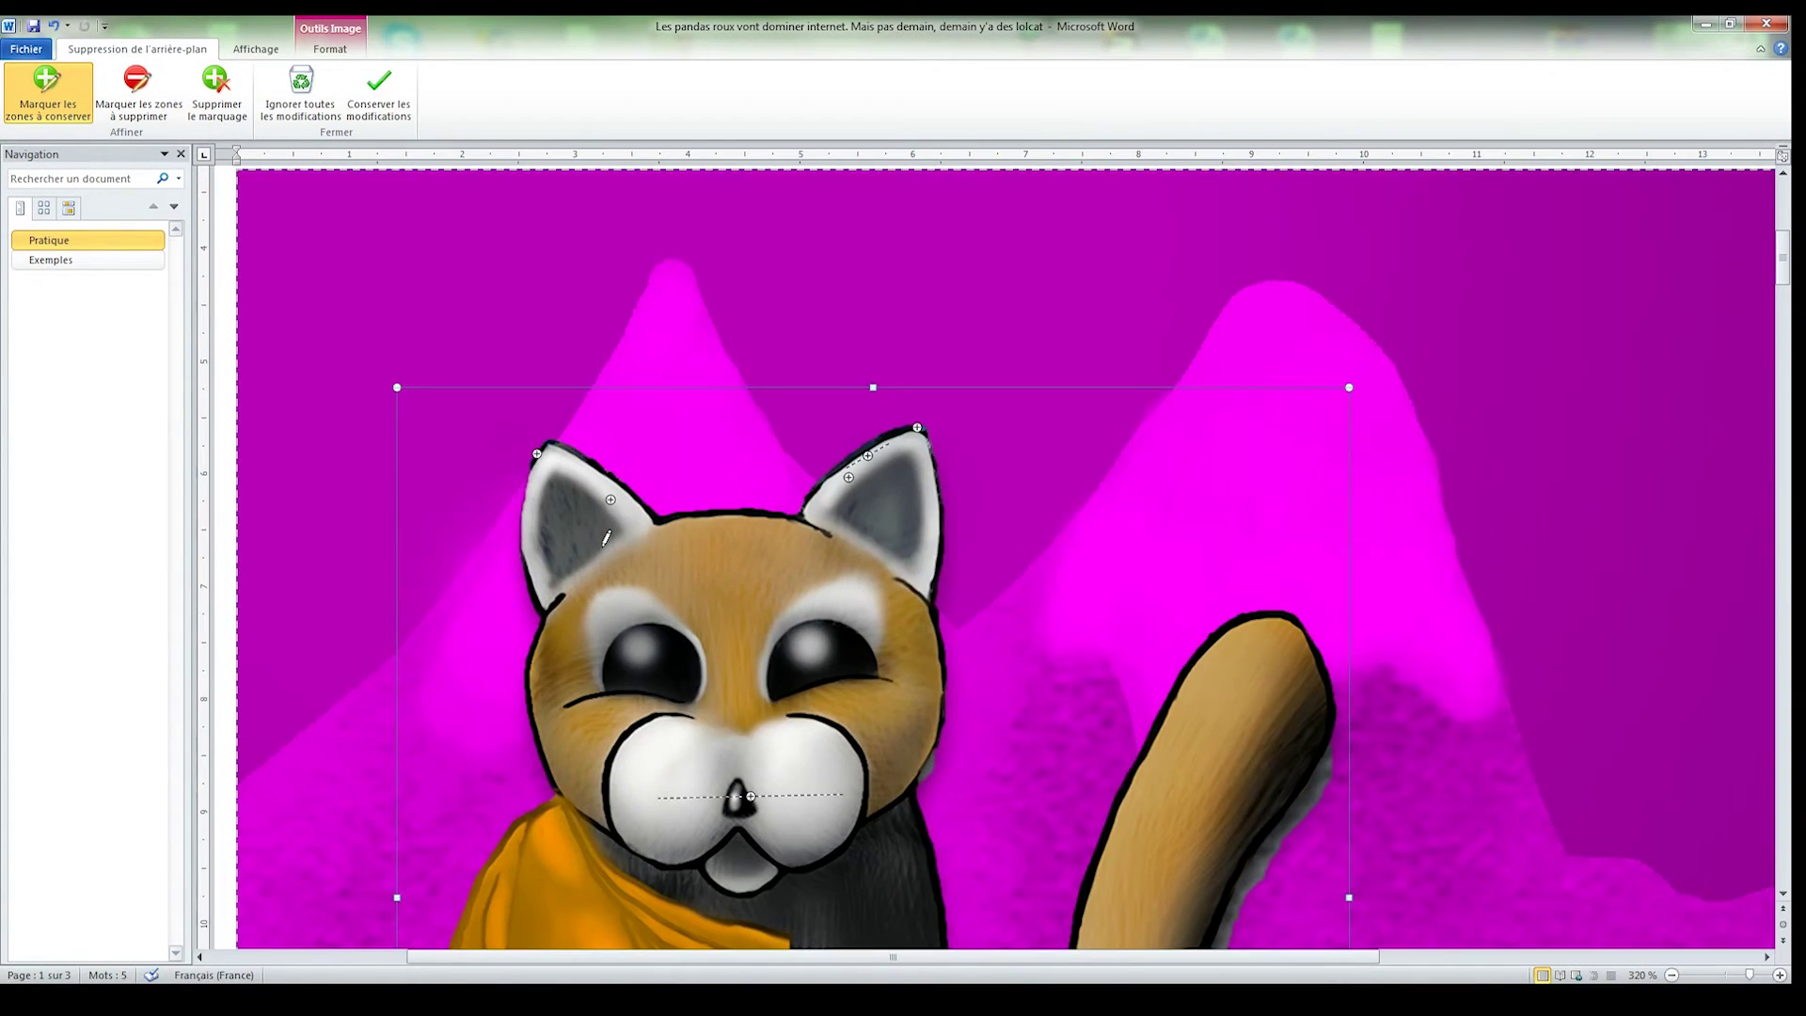
scroll(607, 537, down, 5)
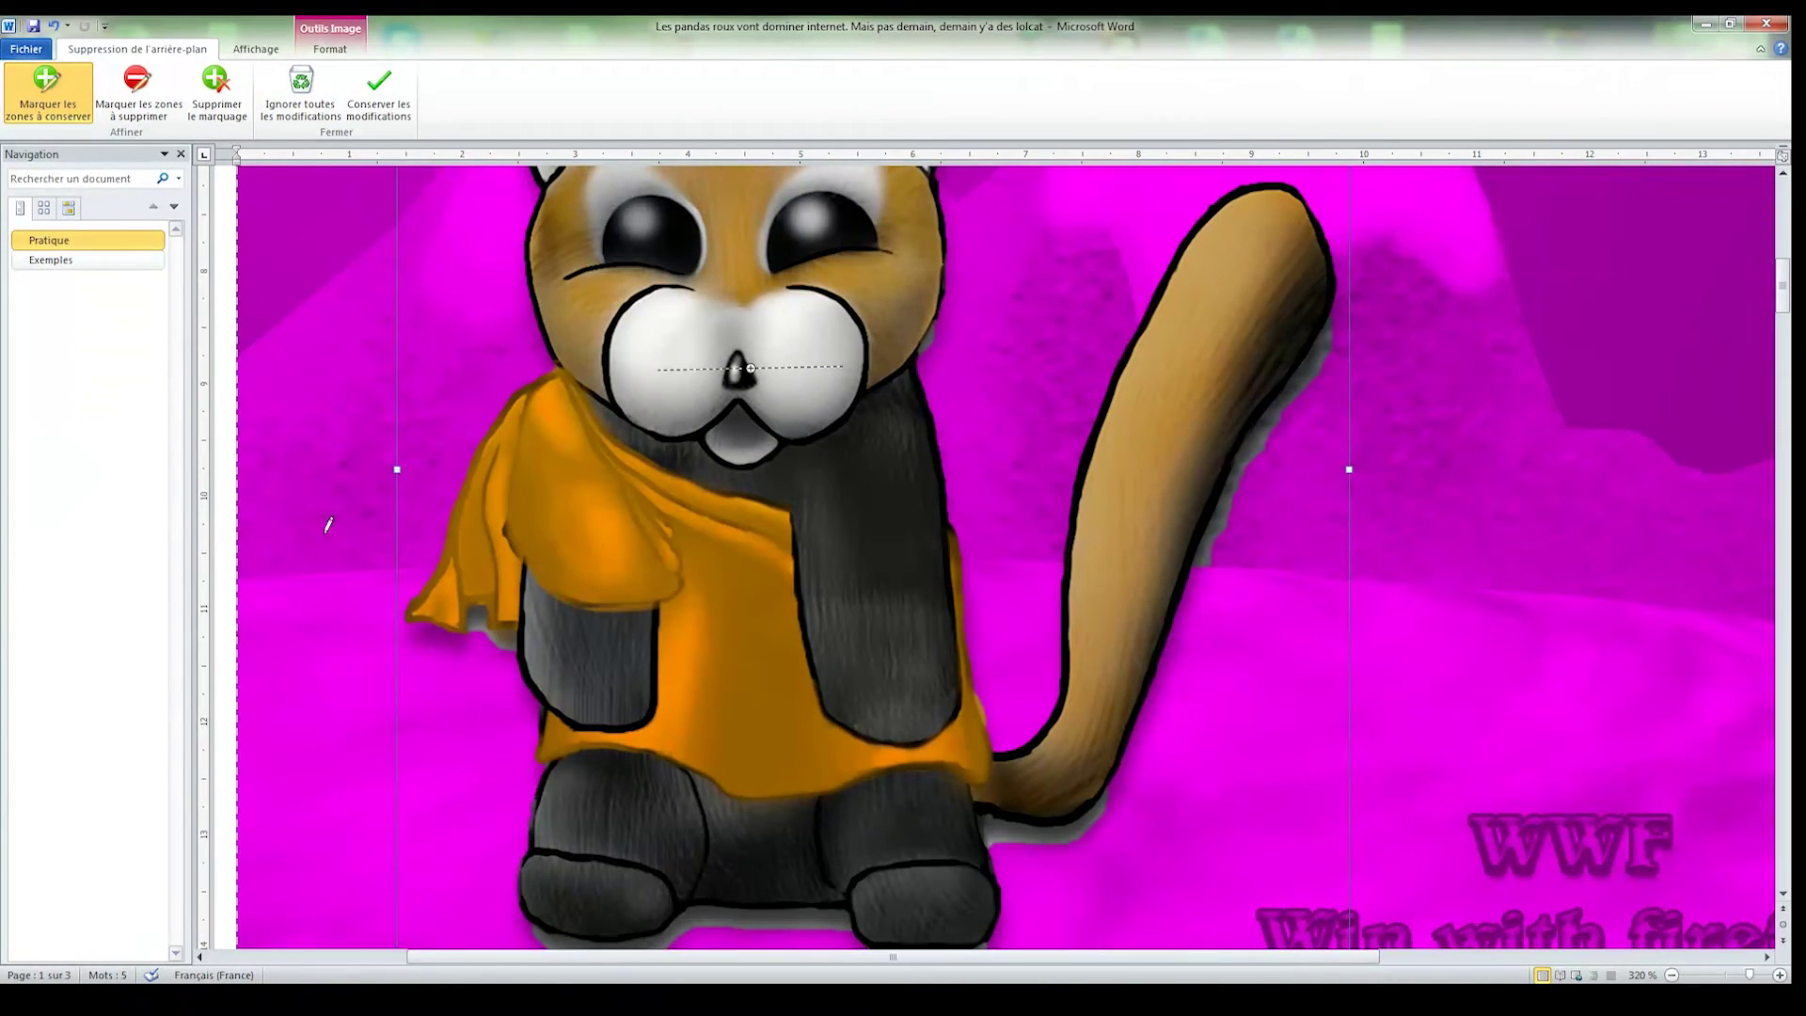
click(150, 105)
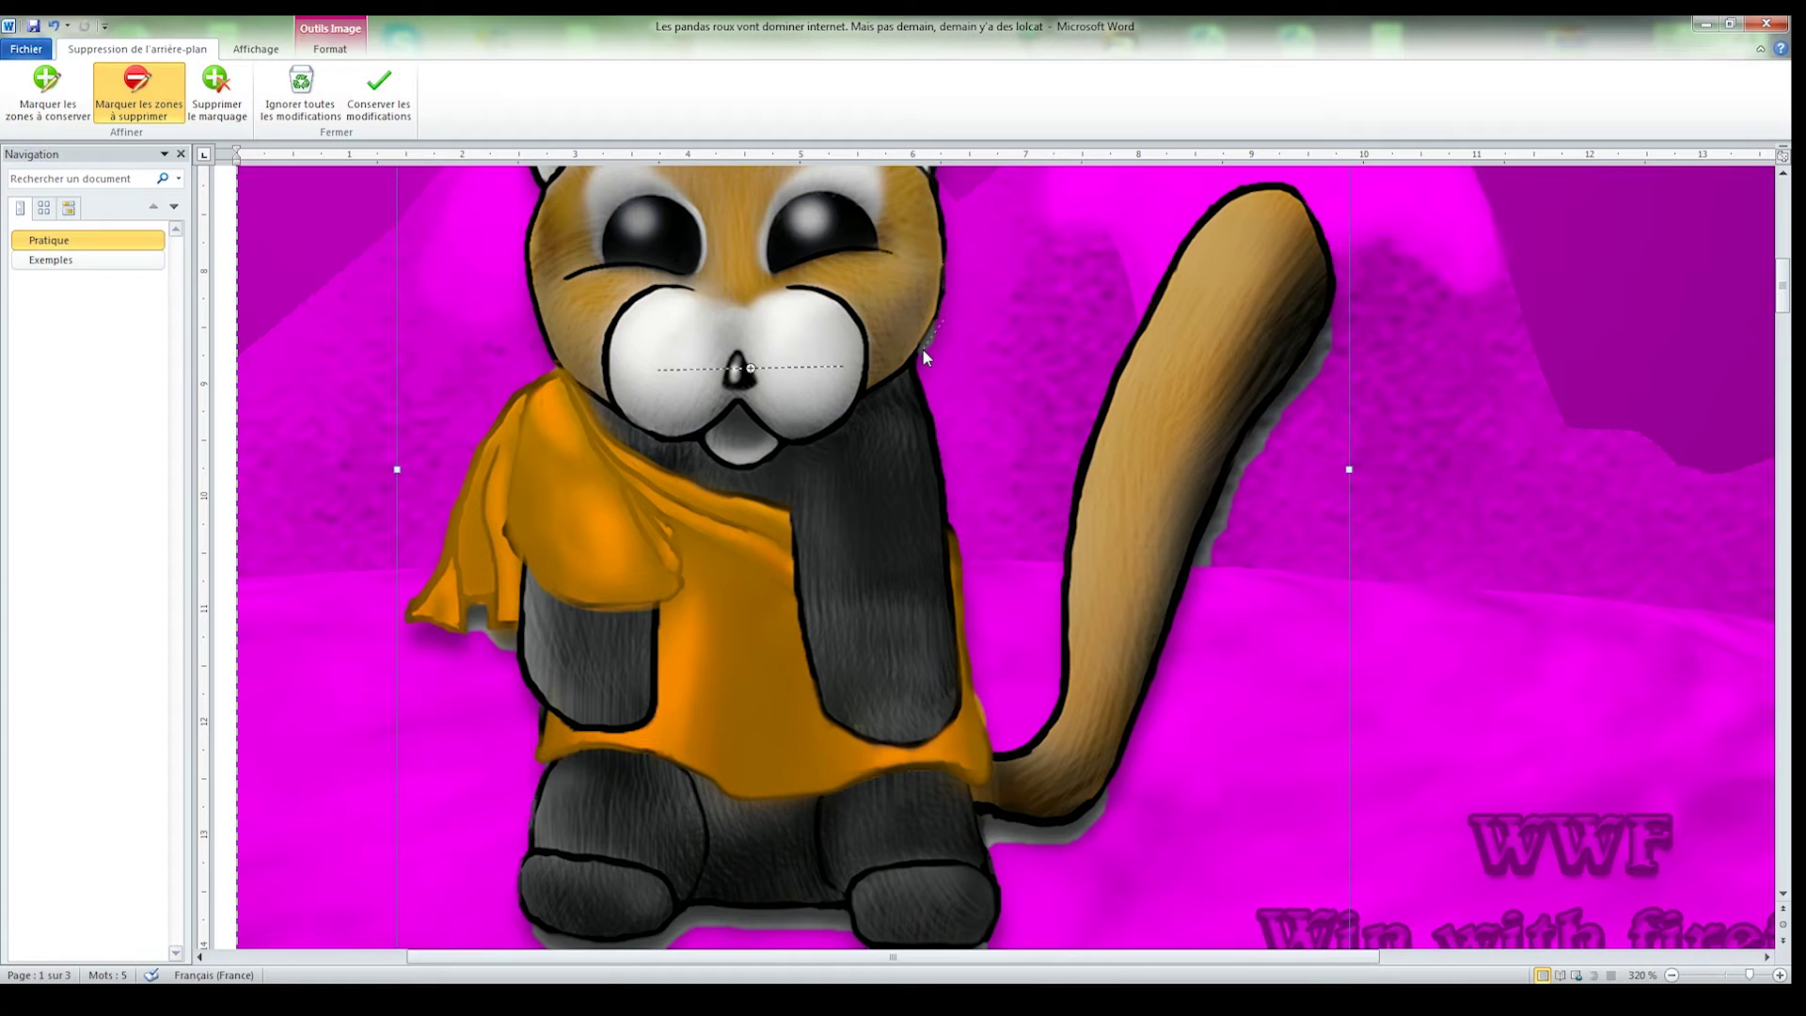
drag(924, 355, 924, 353)
drag(1333, 320, 1286, 425)
drag(1186, 597, 1191, 592)
Mark the shadows under the tail base and between the feet for removal, and keep the background removal changes.
drag(1106, 824, 1025, 837)
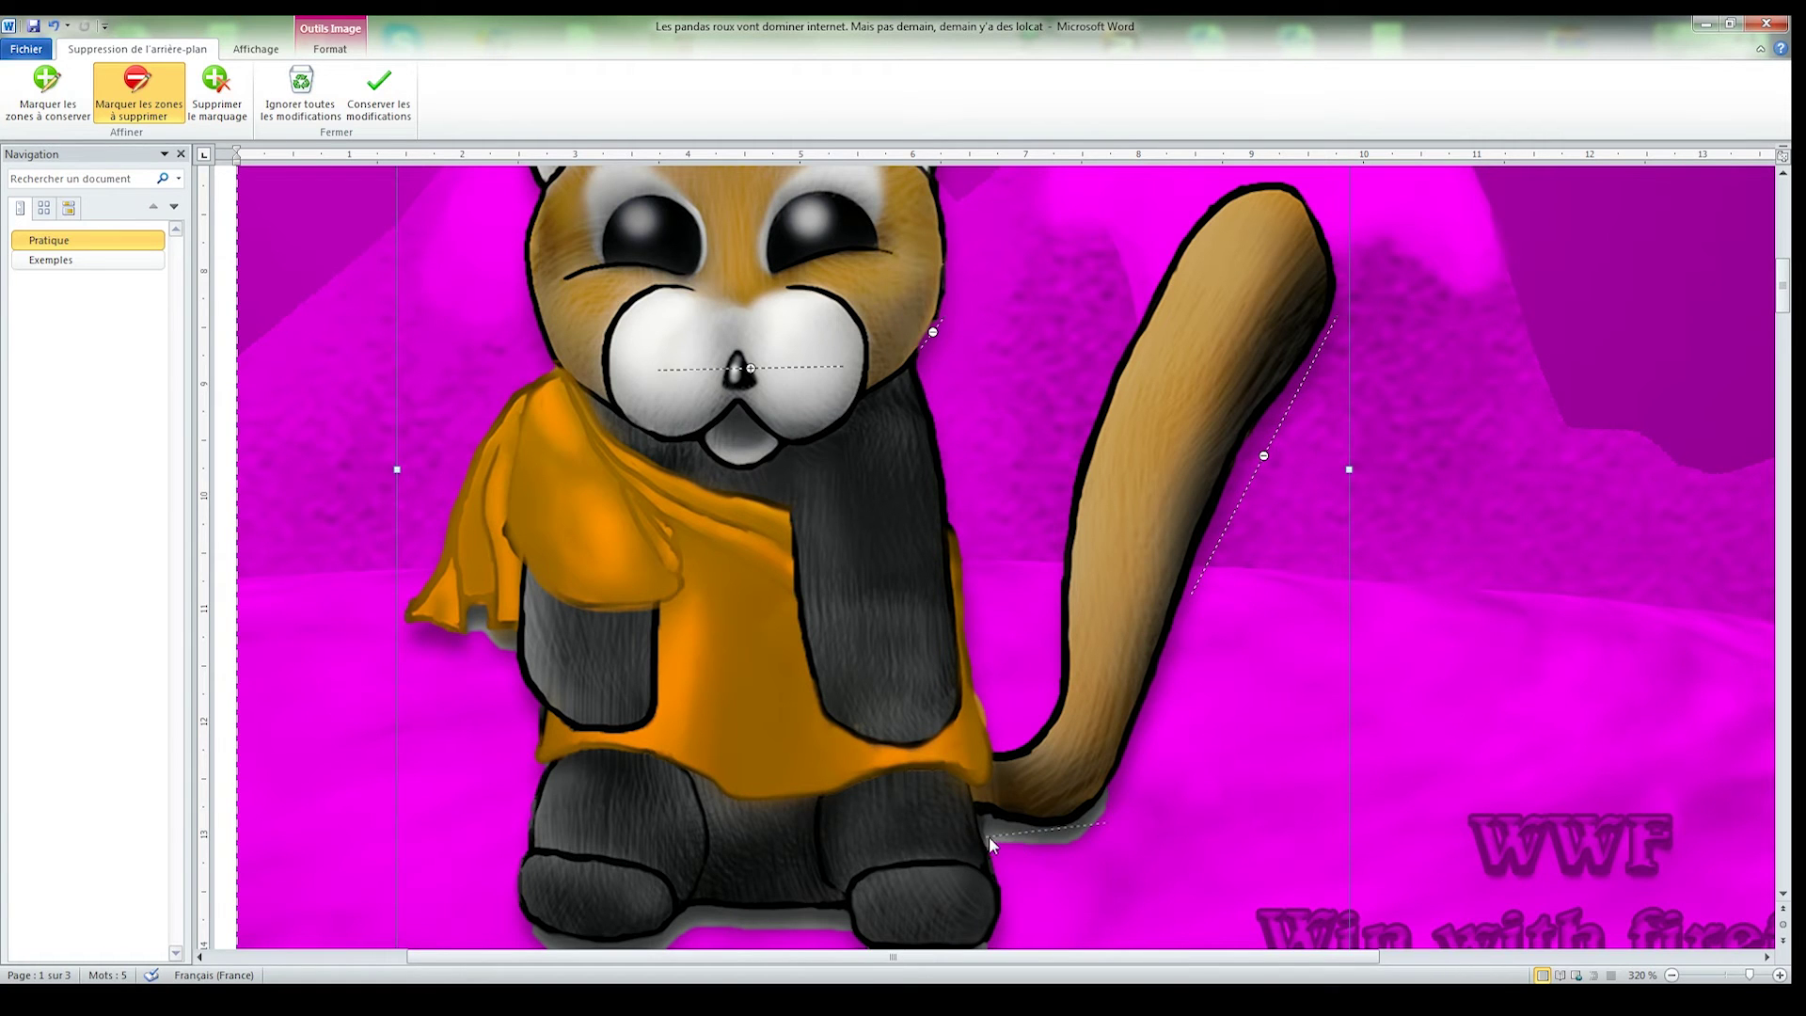
drag(708, 920, 838, 922)
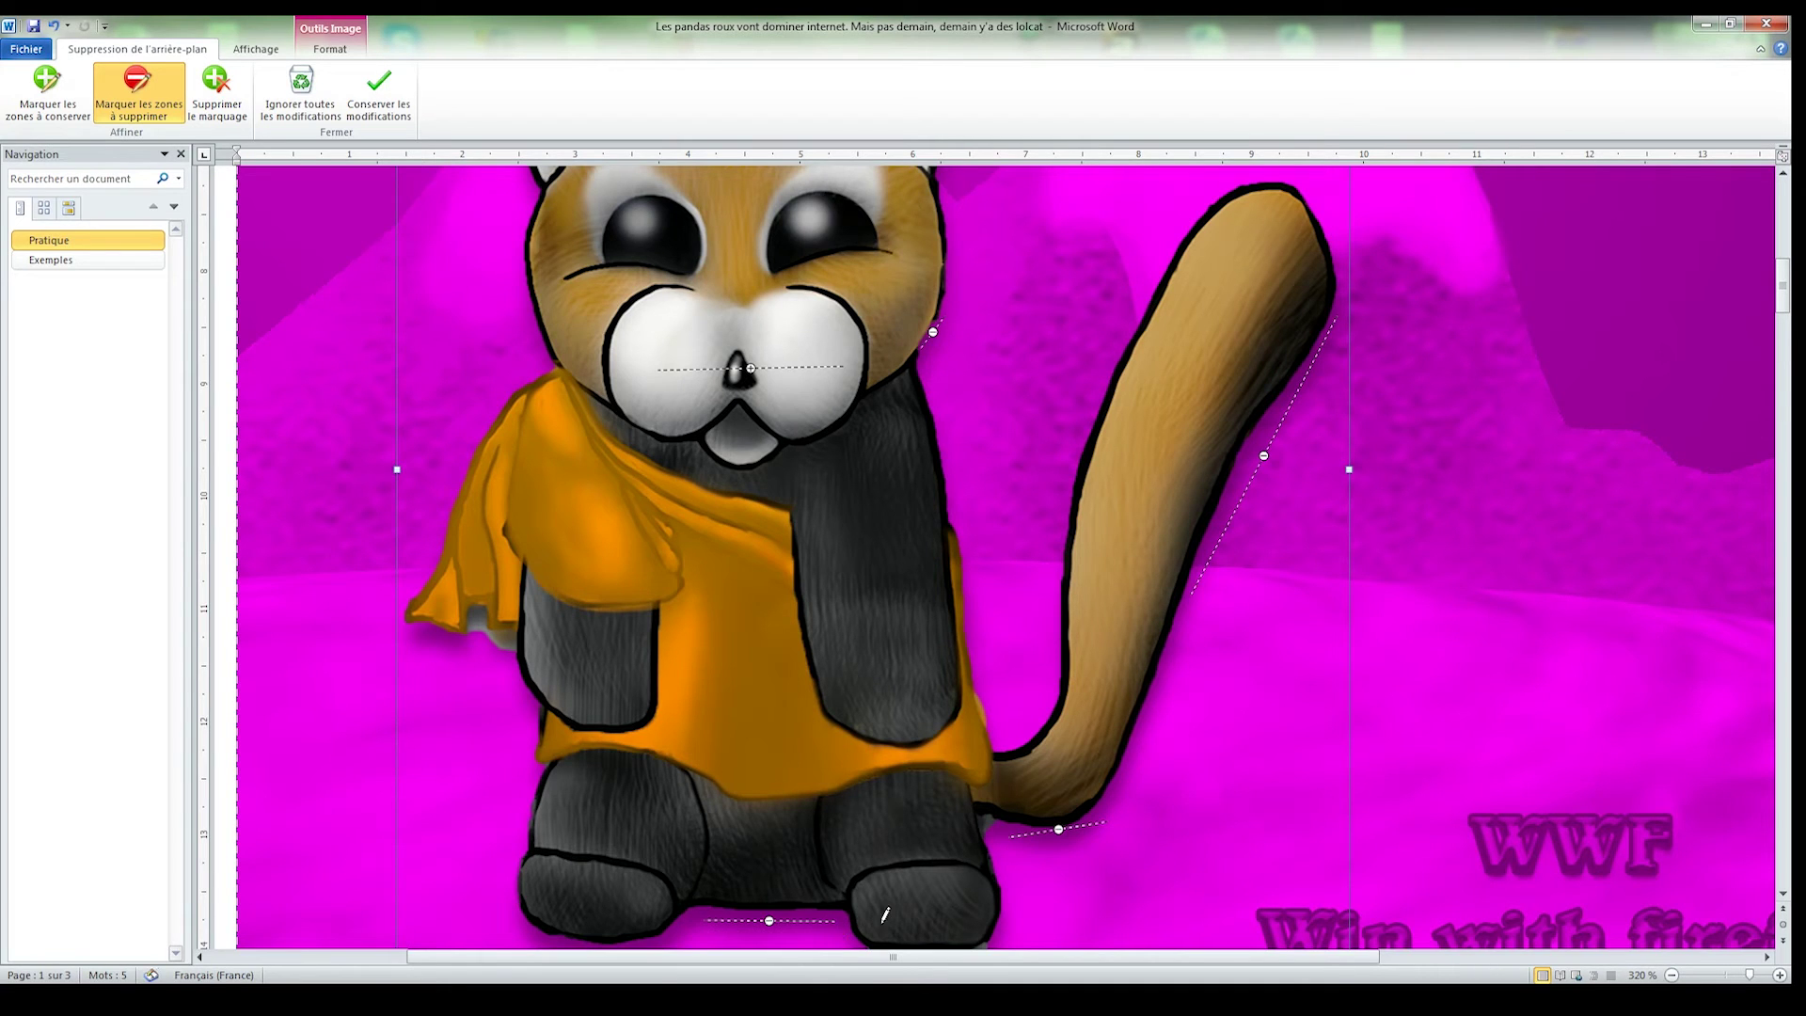
click(984, 824)
click(389, 117)
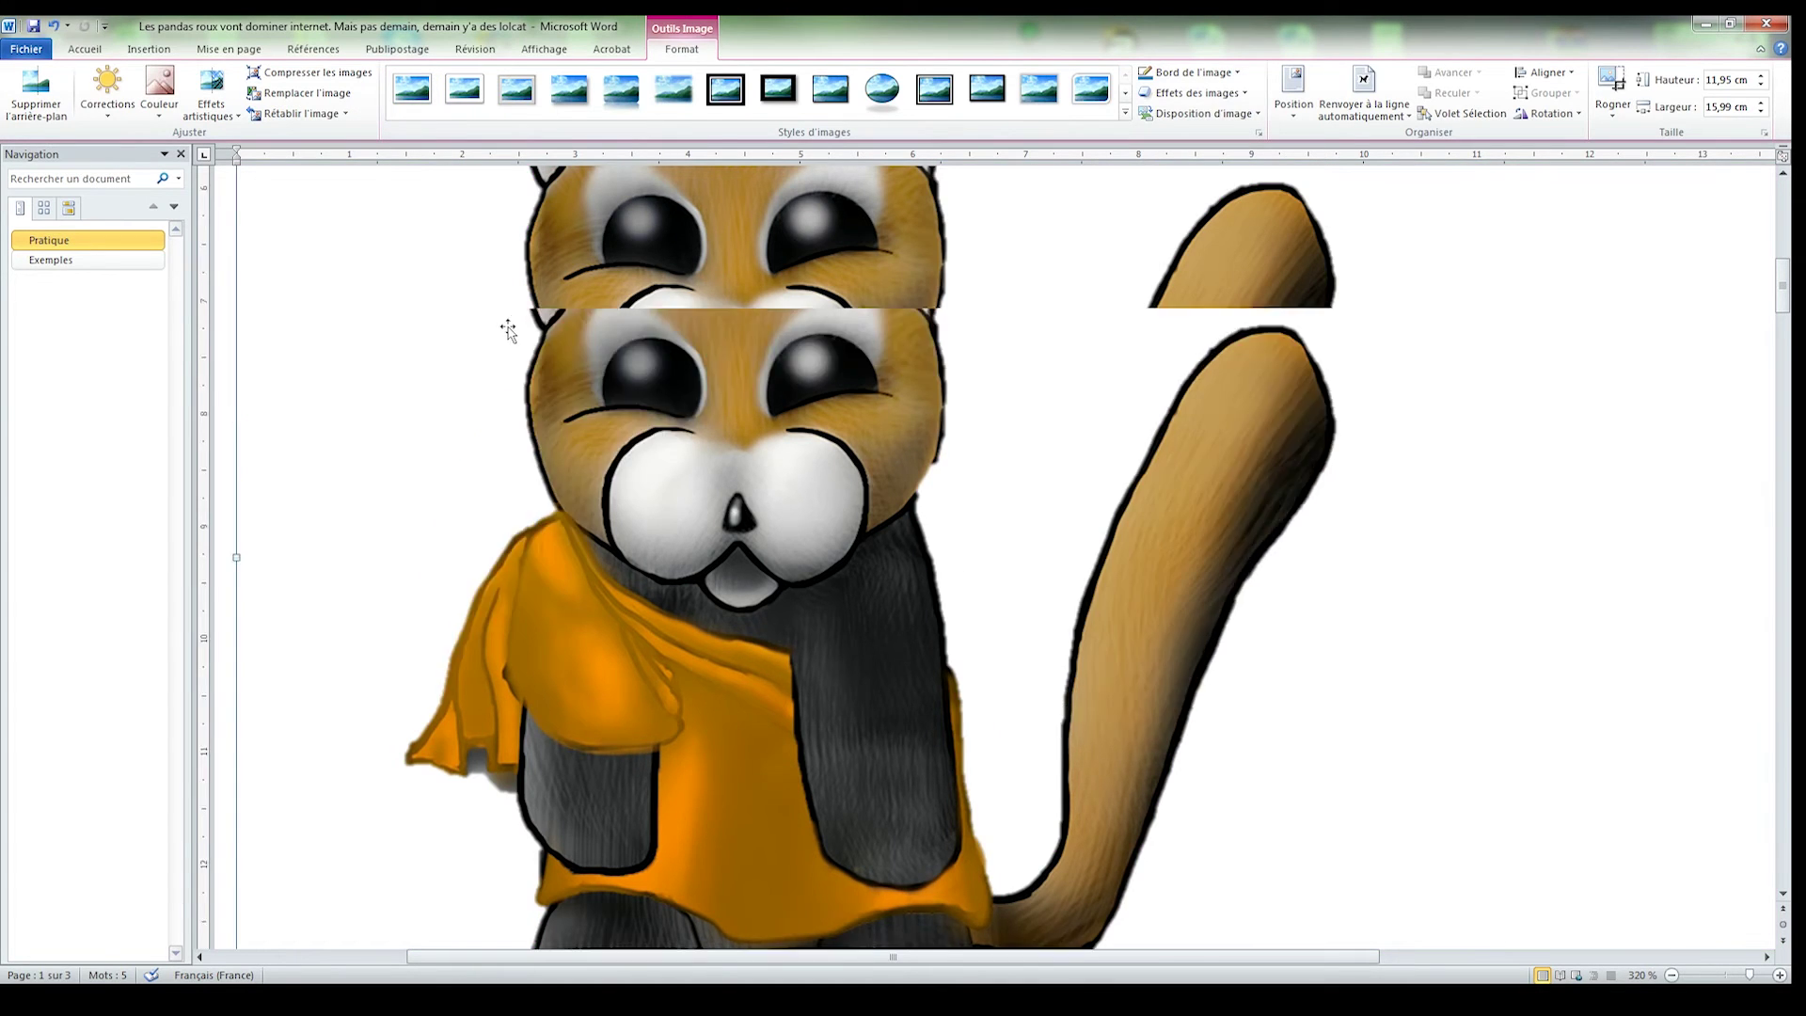
Reopen background removal, mark the leftover shadow under the scarf's hanging end for removal, and keep the changes.
scroll(285, 249, down, 3)
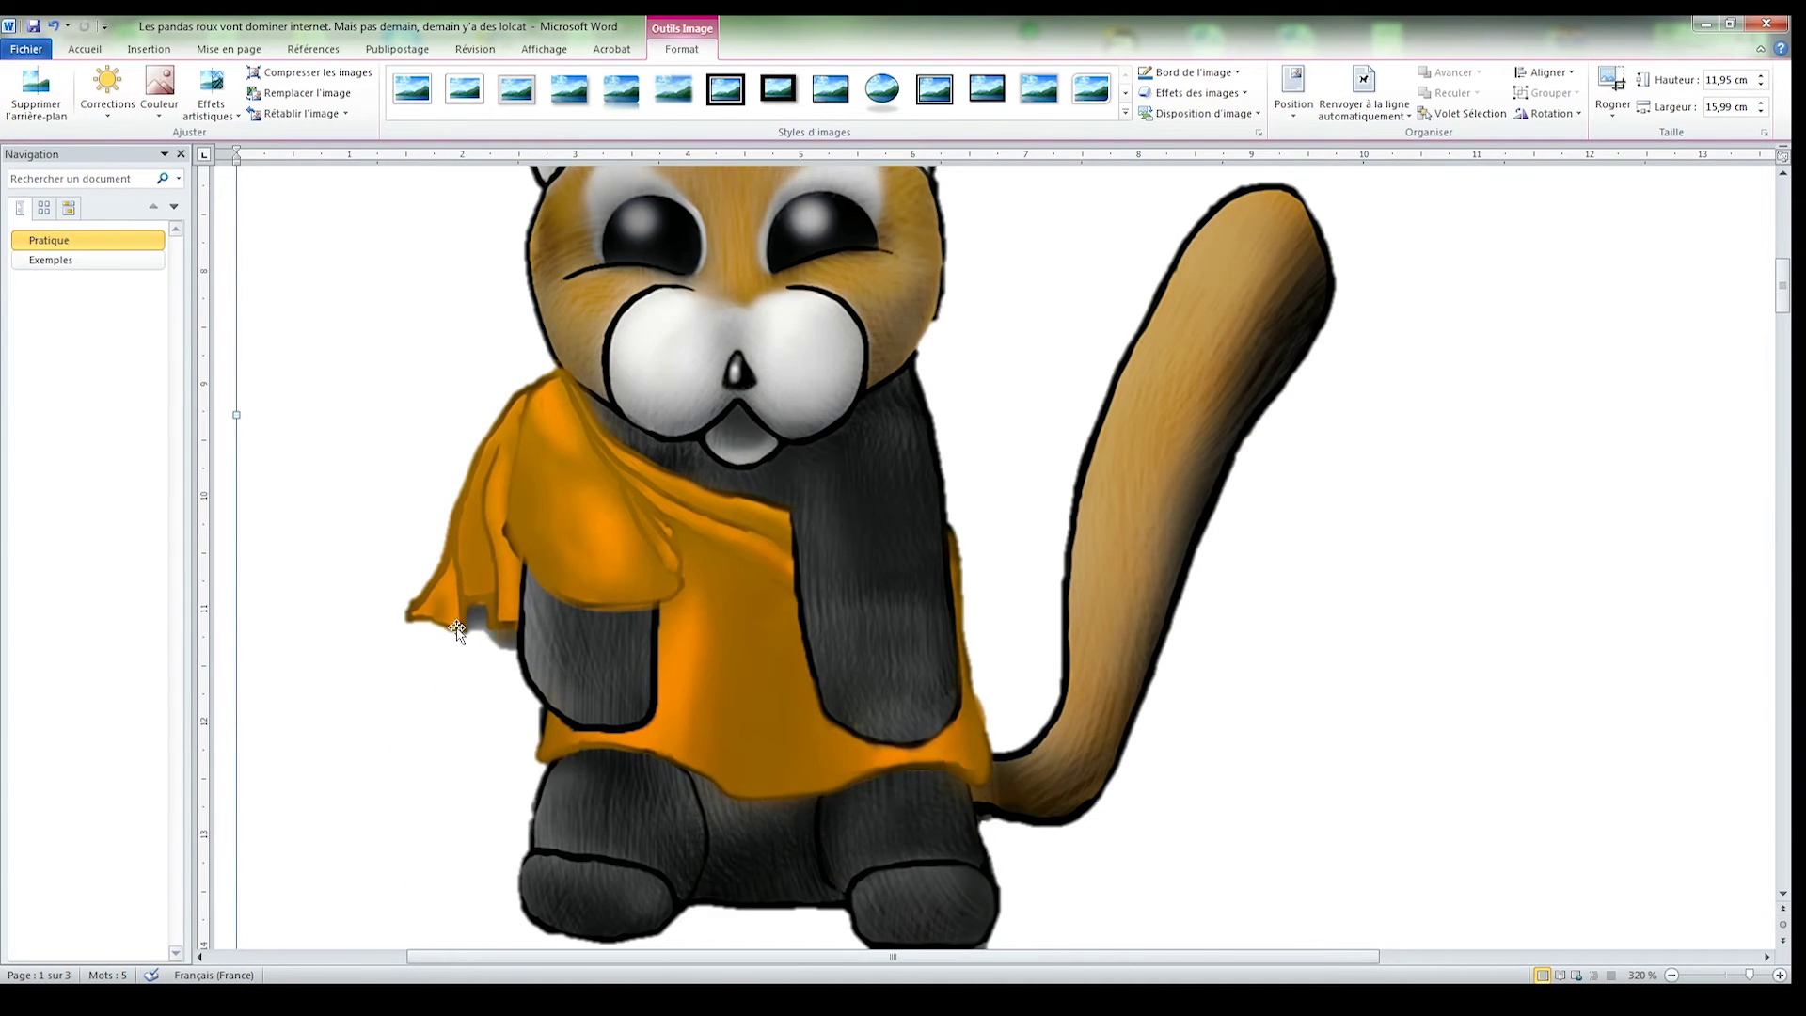
click(36, 94)
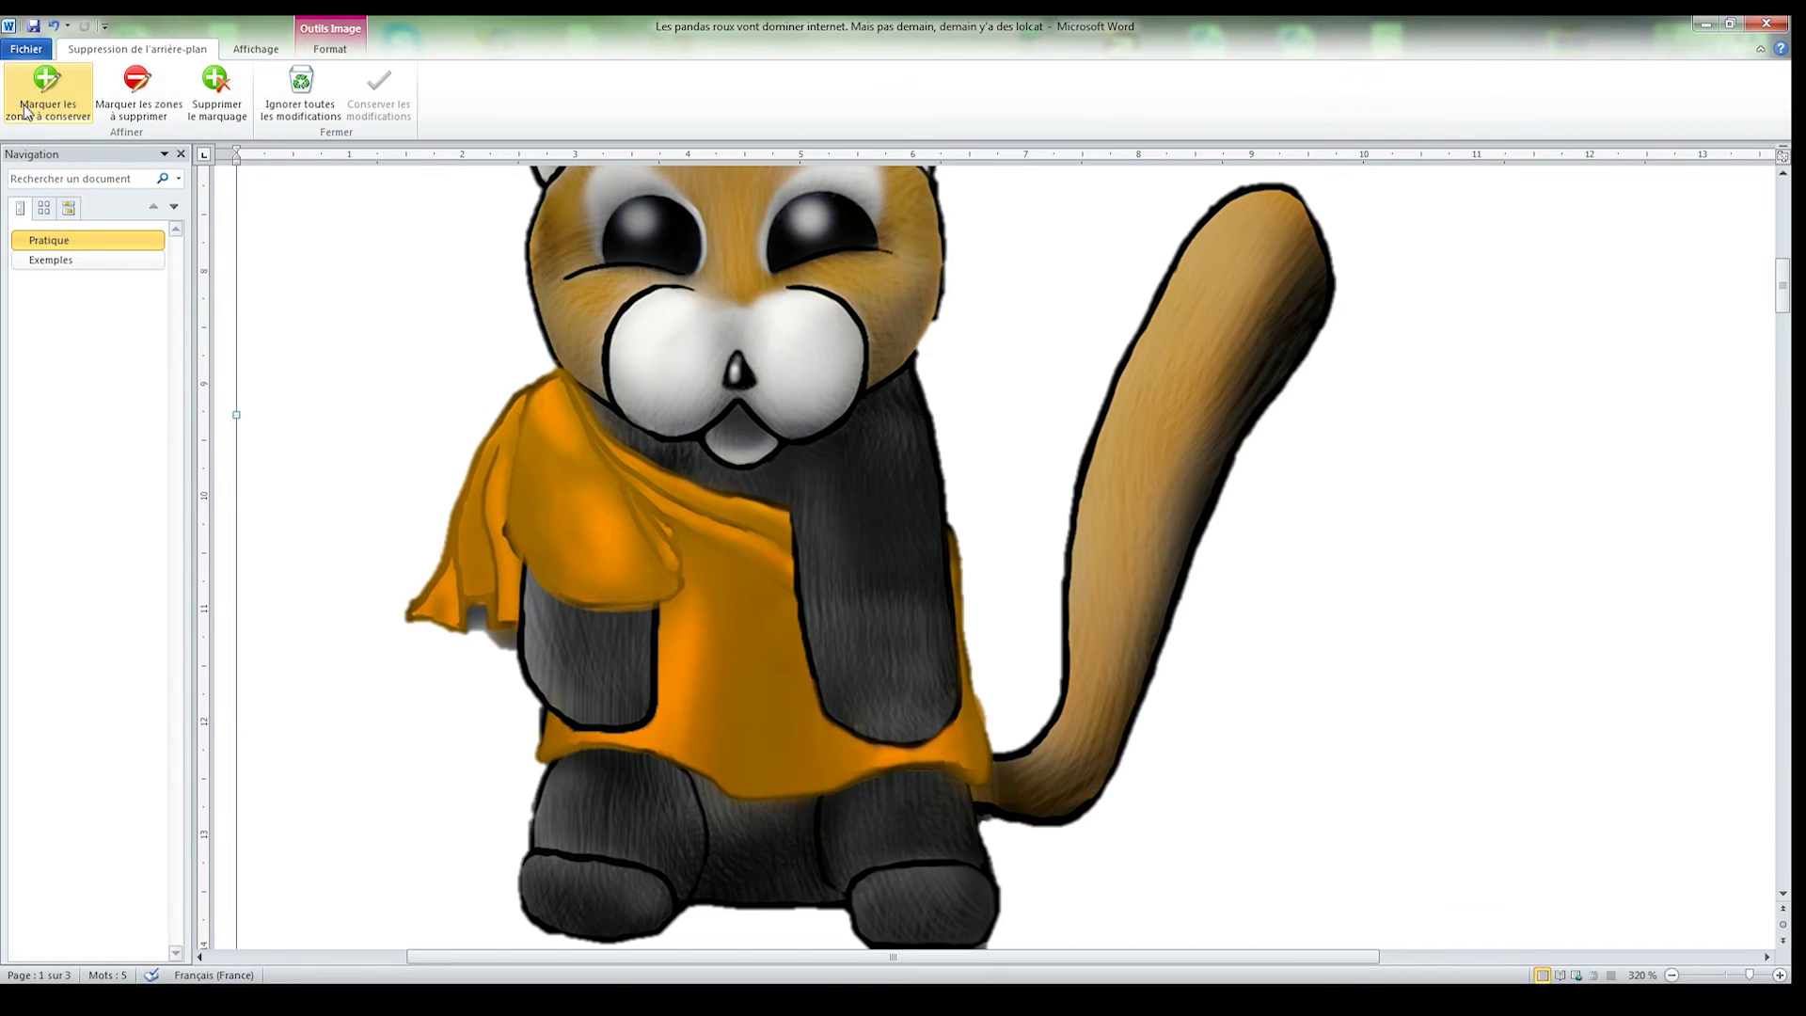
click(138, 99)
click(479, 616)
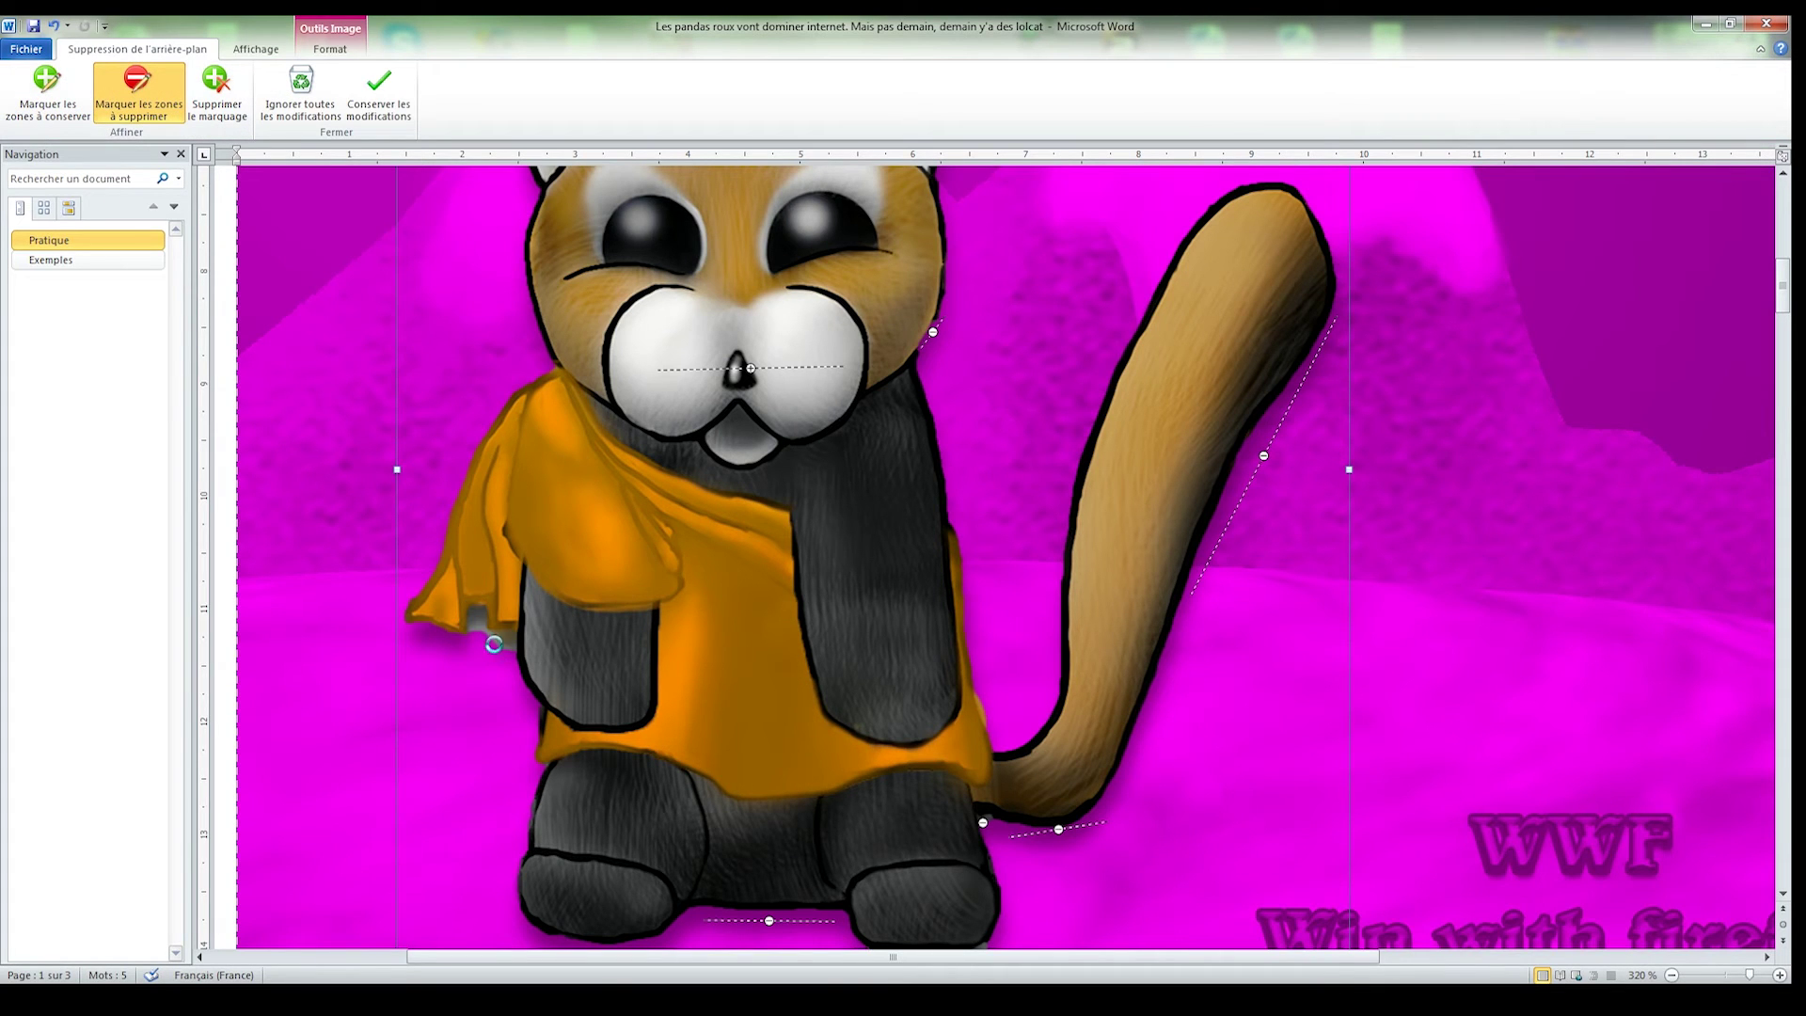
click(474, 609)
click(480, 608)
click(379, 90)
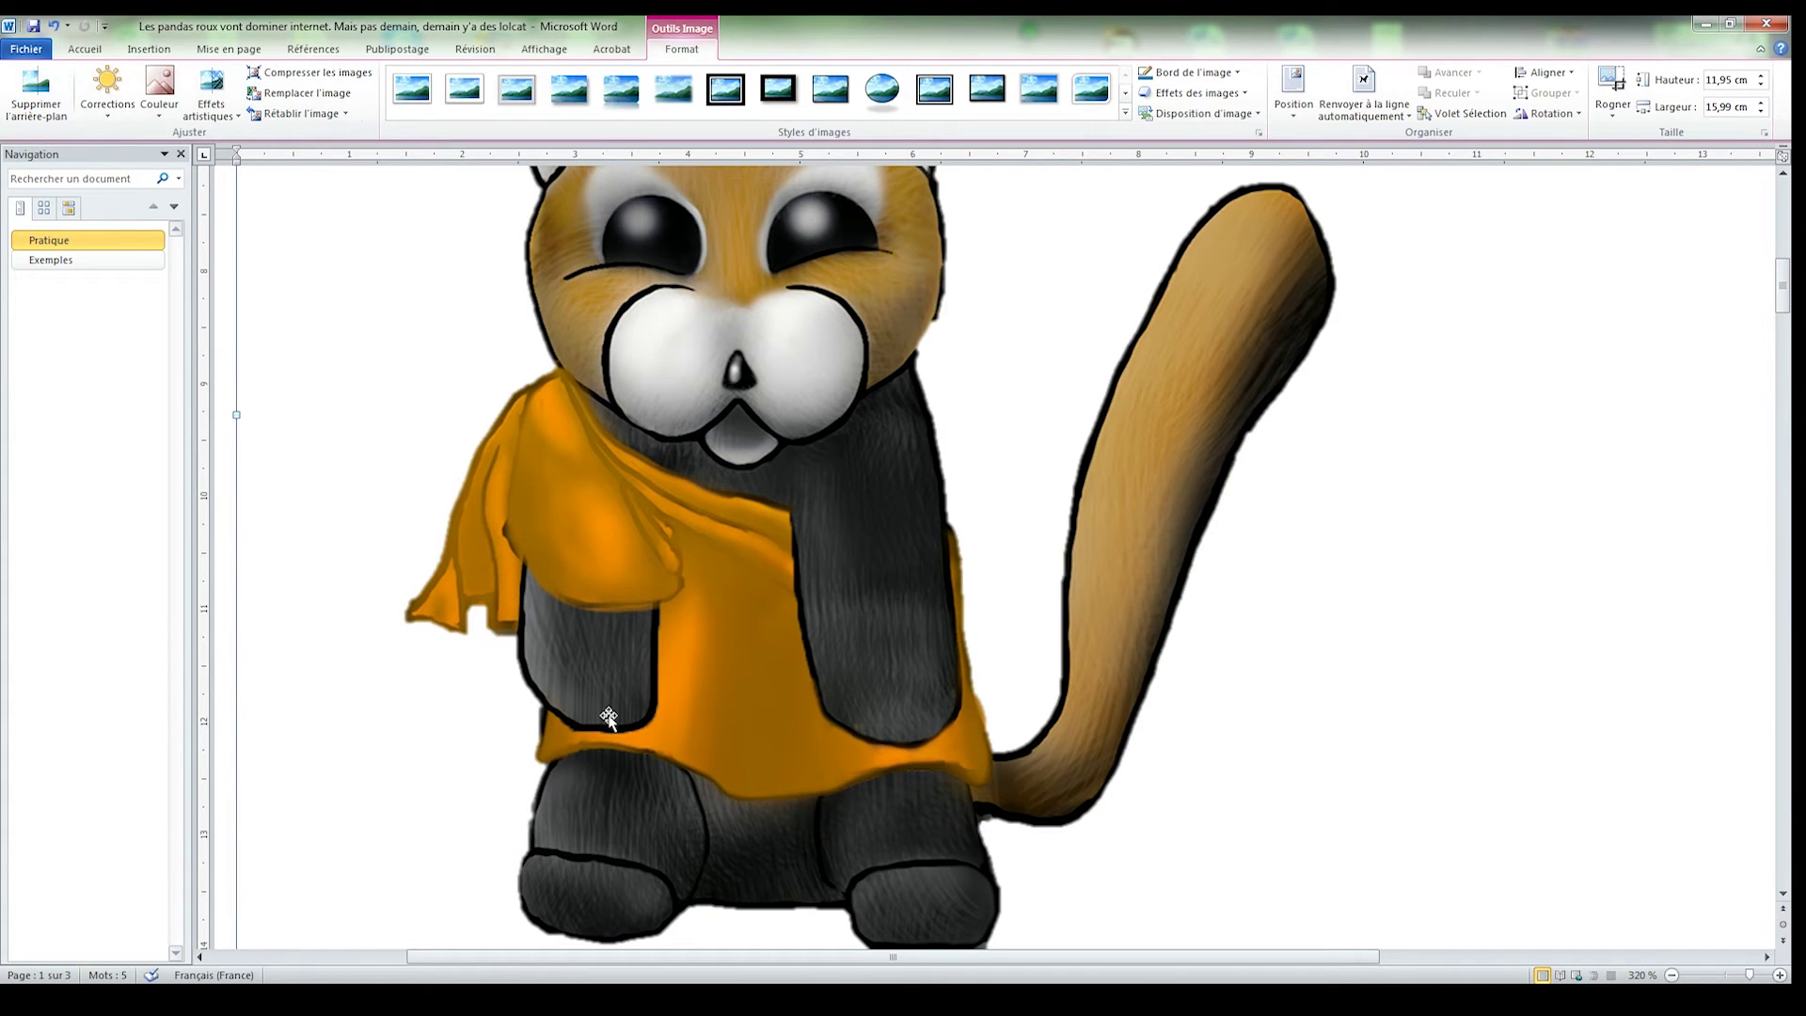
Crop the empty area above and beside the panda to a picture size of 9.81 cm high by 10.25 cm wide.
ctrl+scroll(610, 715, down, 13)
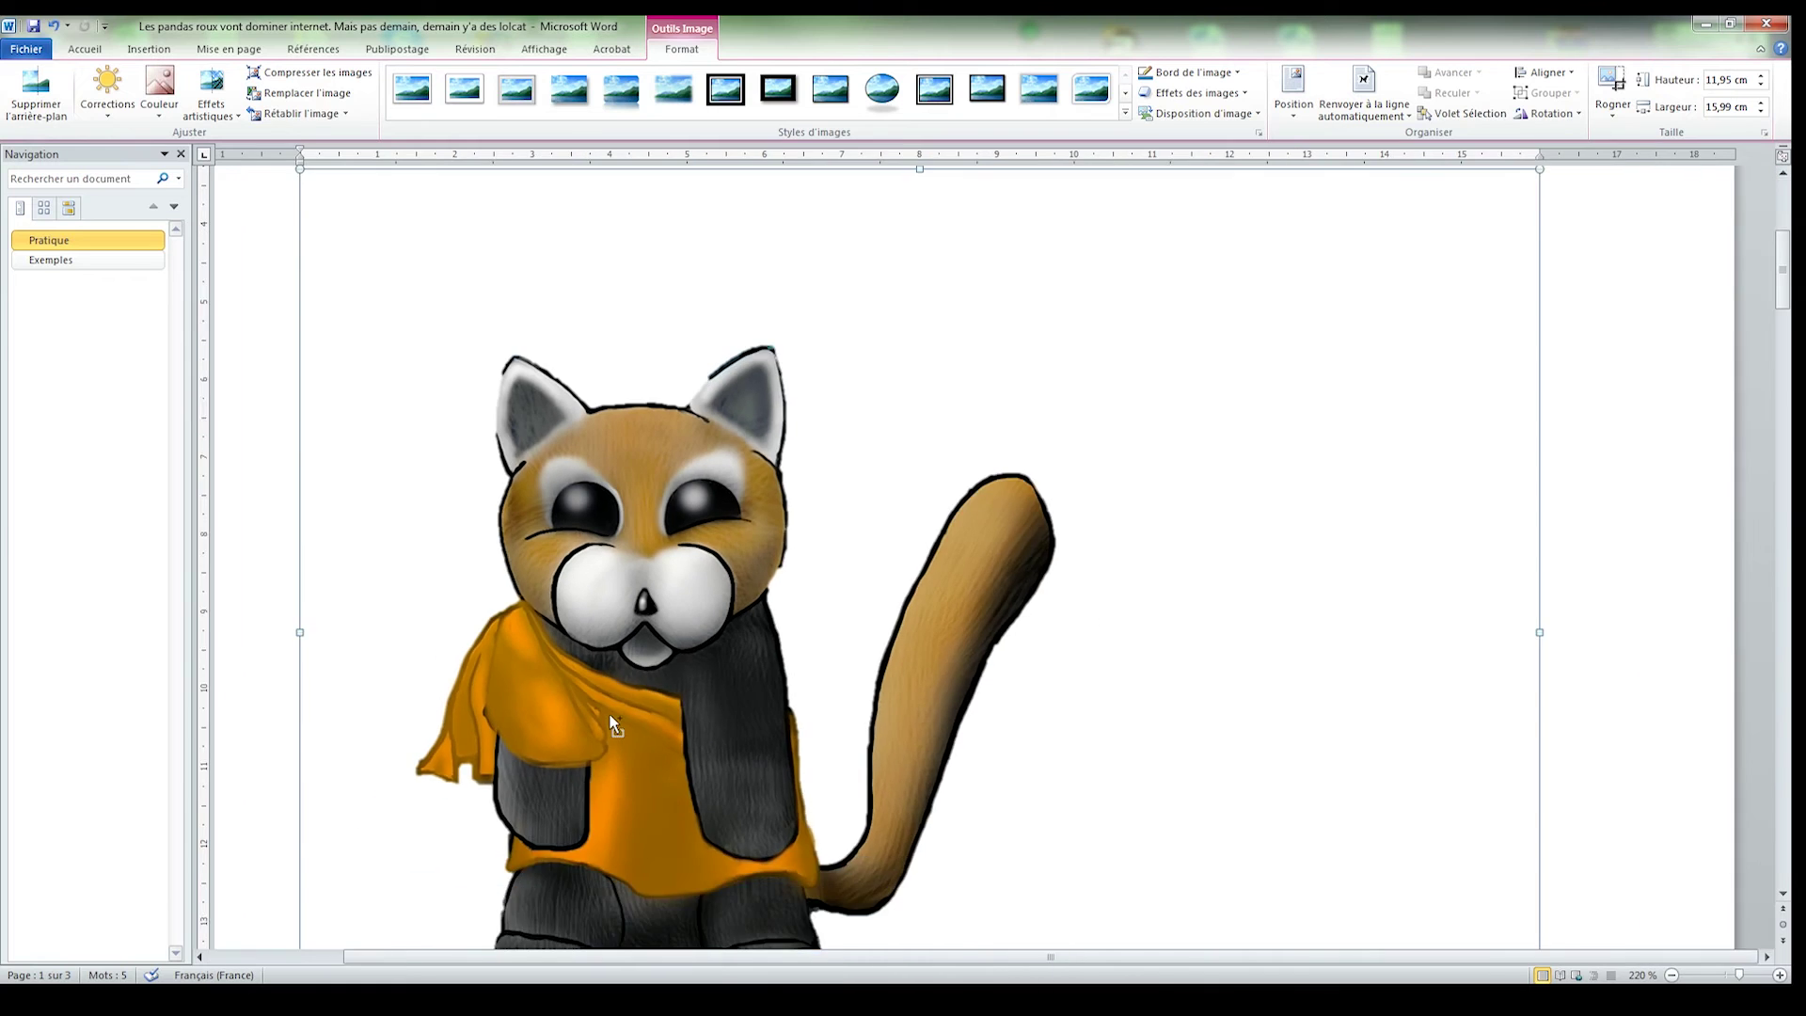
ctrl+scroll(610, 725, down, 1)
click(1612, 89)
drag(1497, 177, 1137, 302)
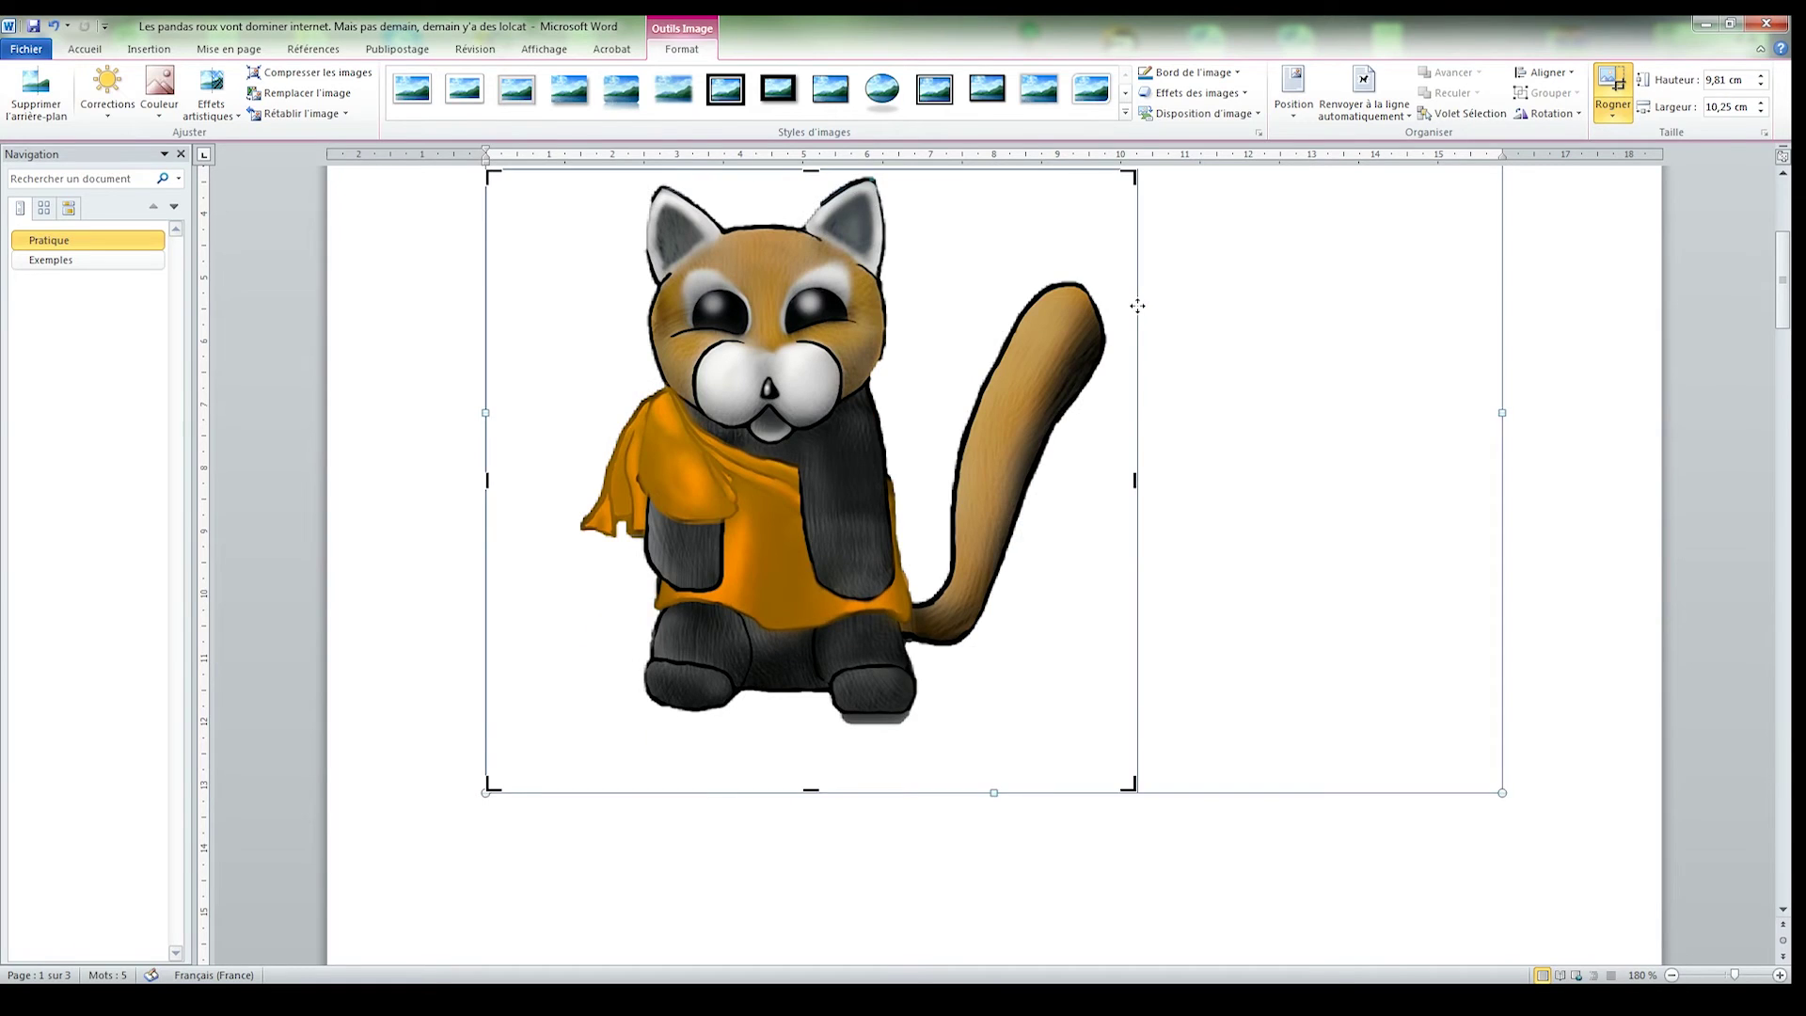
click(1153, 308)
click(842, 480)
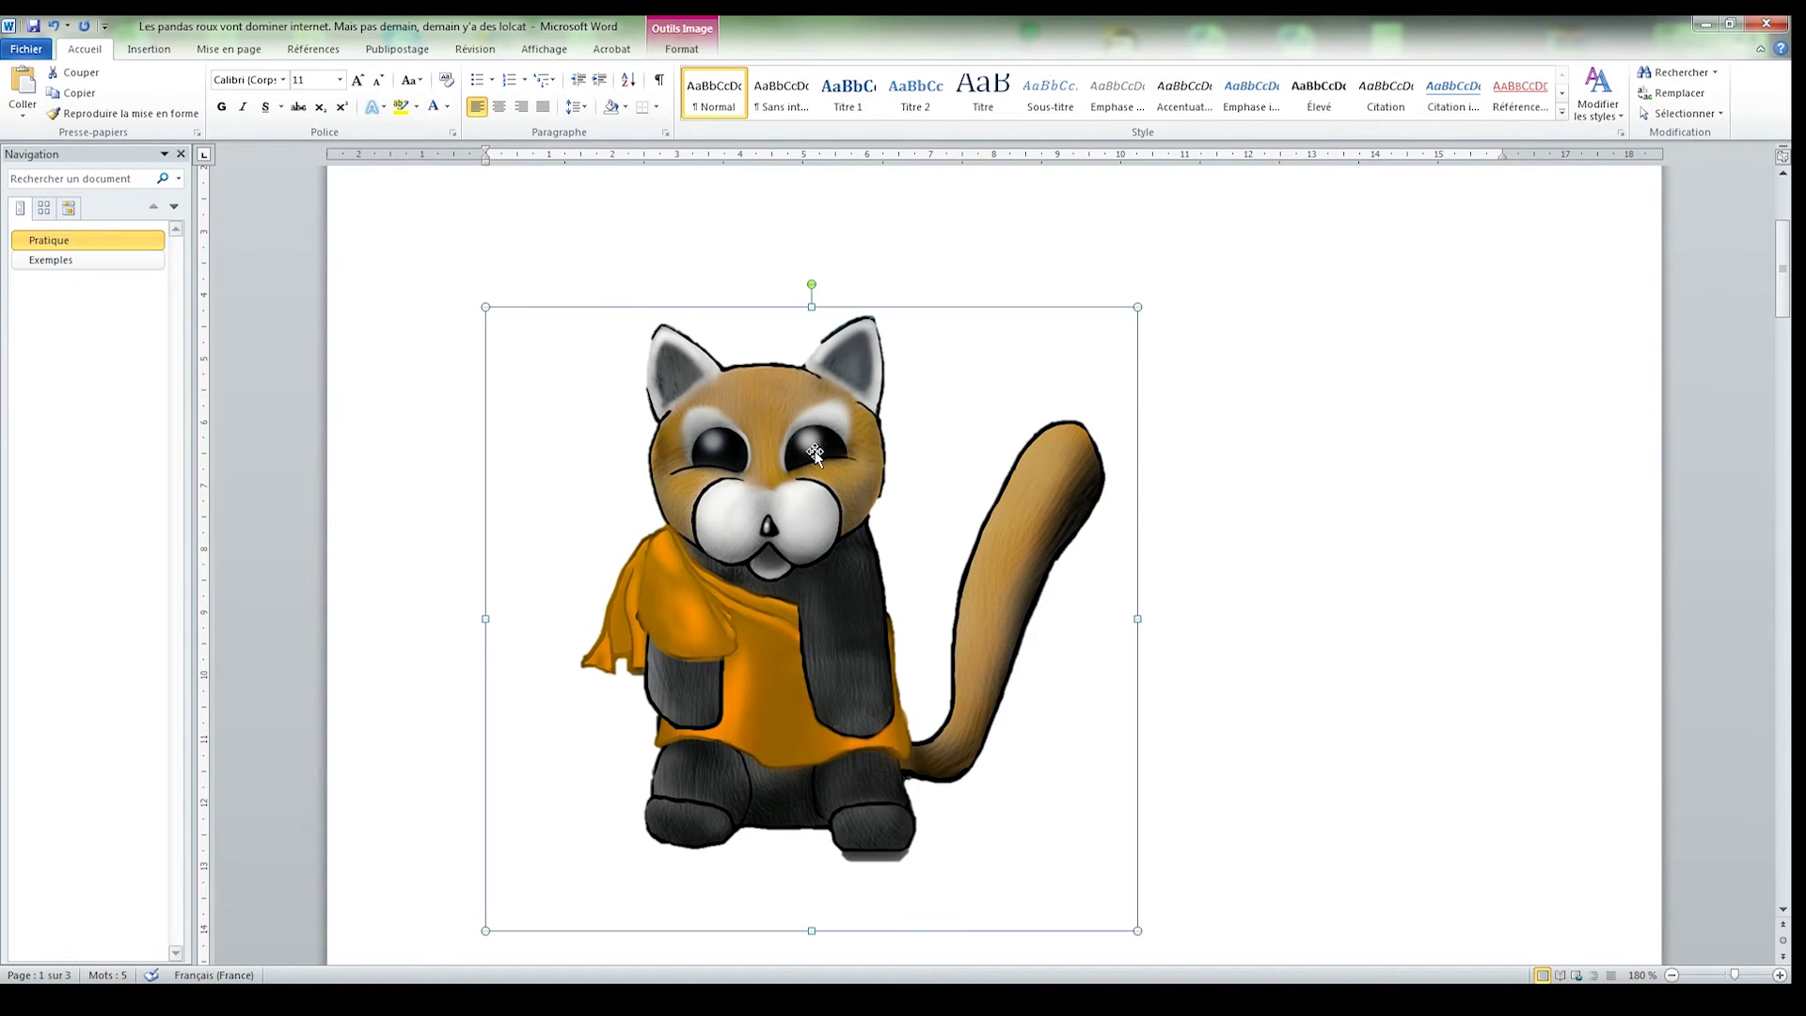
Review the picture's correction and colour presets, previewing the dark violet accent 4 recolour.
click(682, 49)
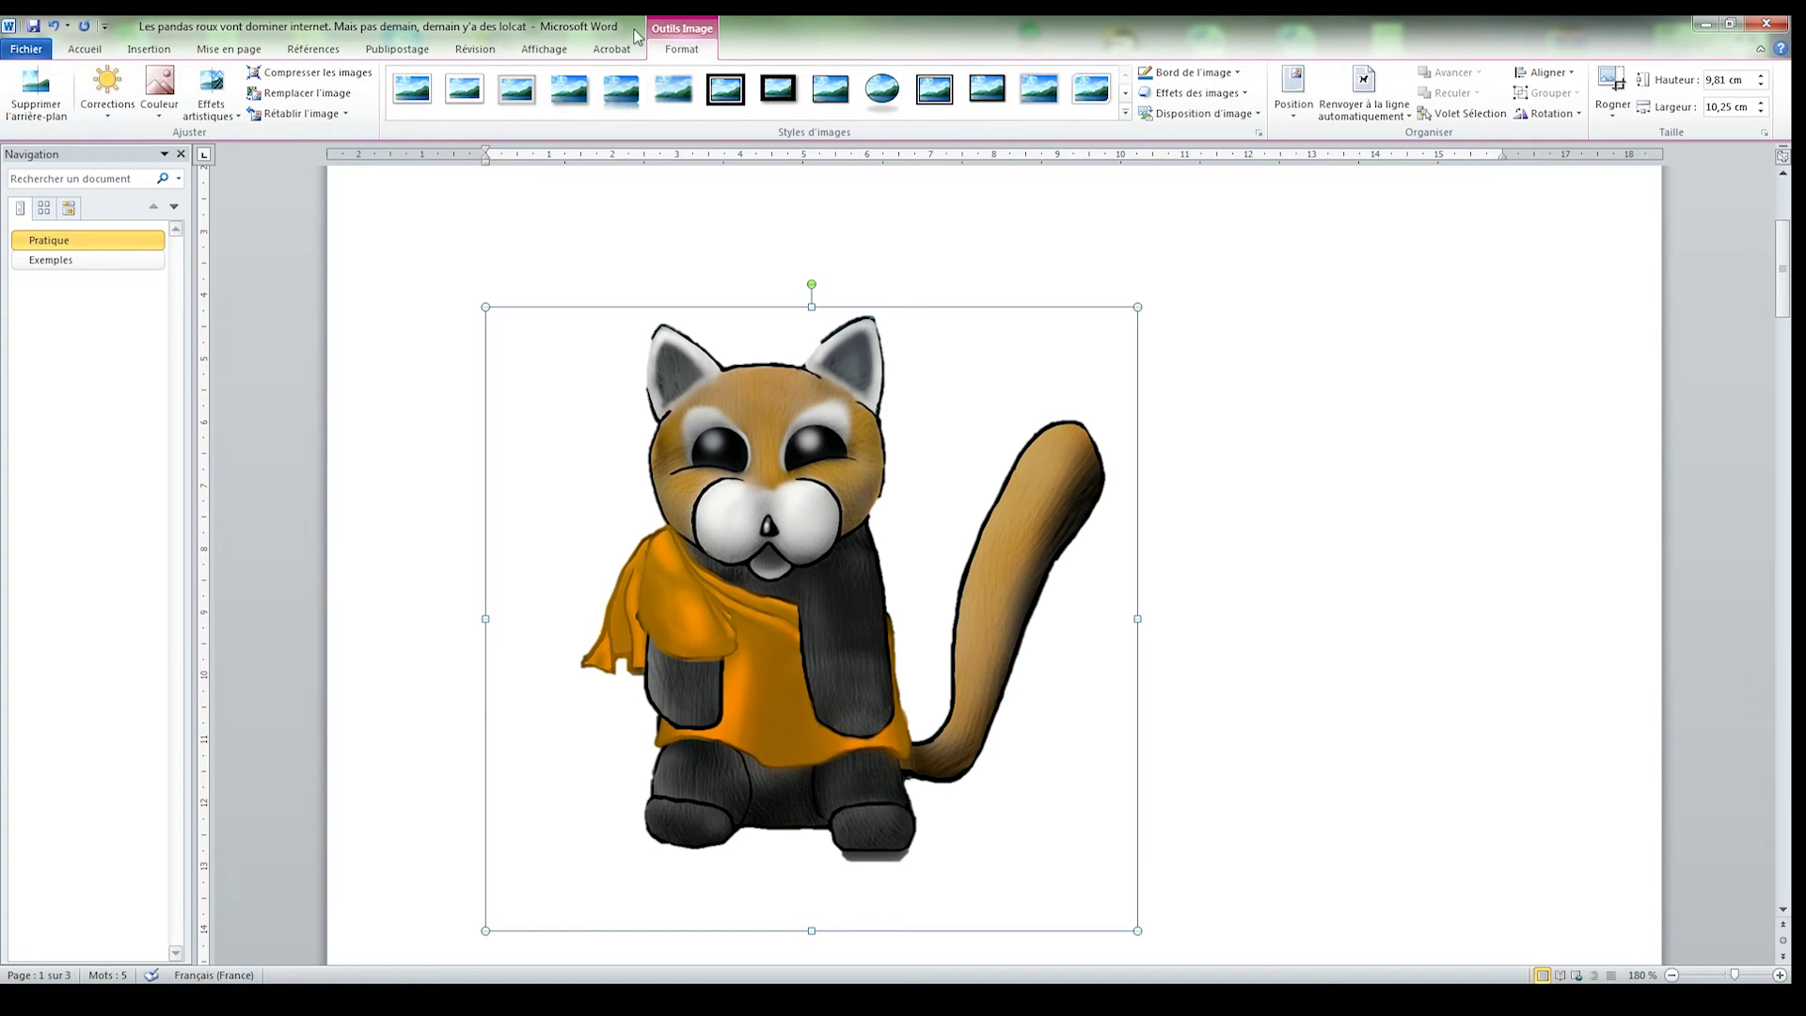
click(109, 113)
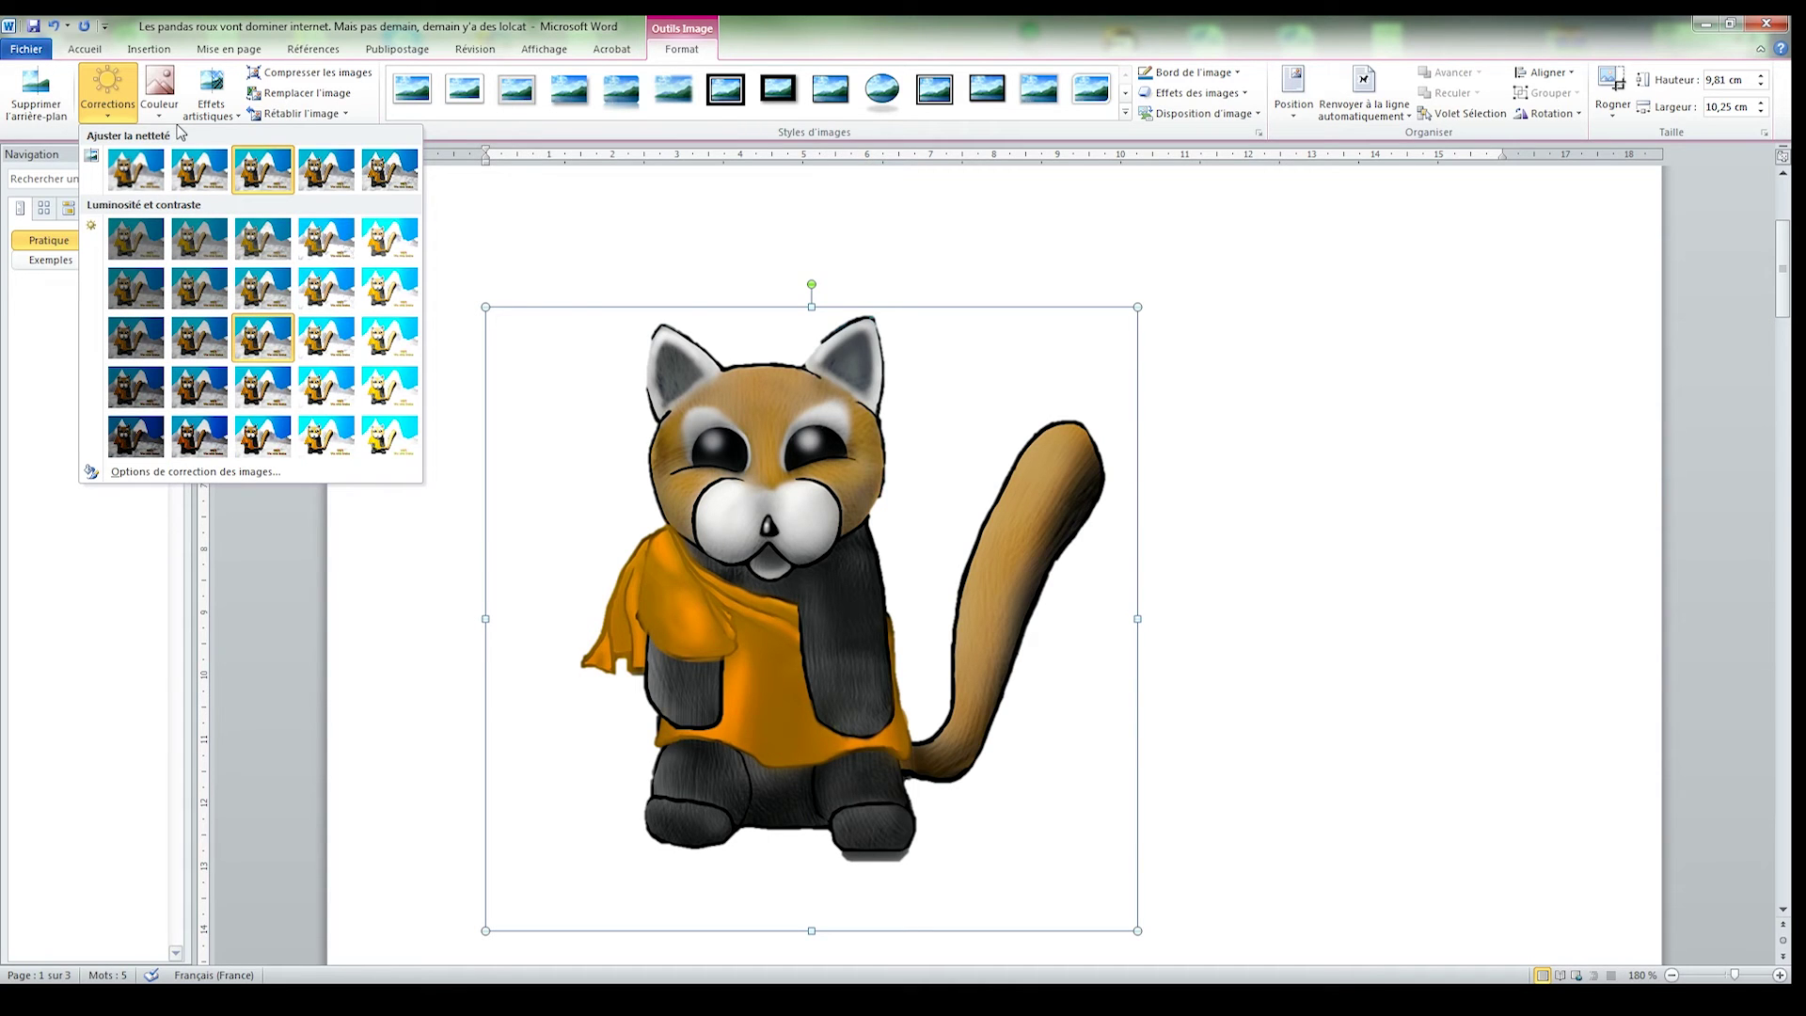
click(159, 93)
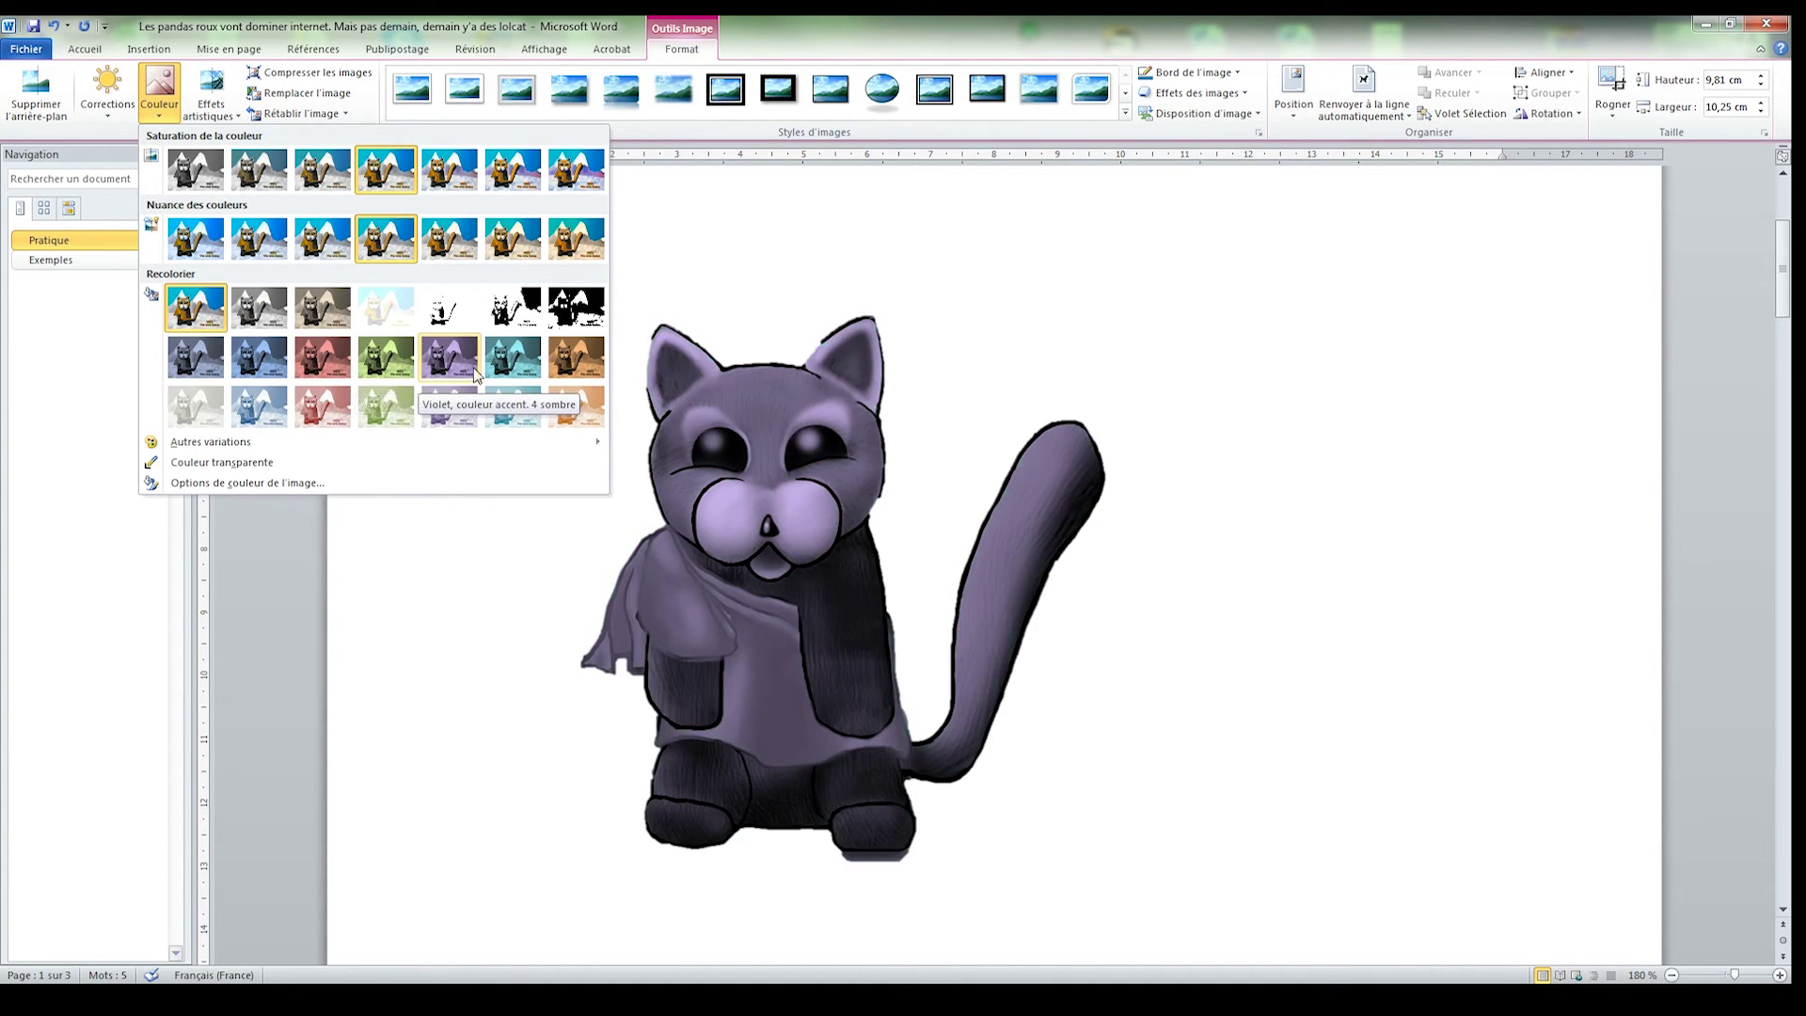
Apply the flat-shaded artistic effect to the panda through the effect options, with the number of shades set to 4.
click(211, 103)
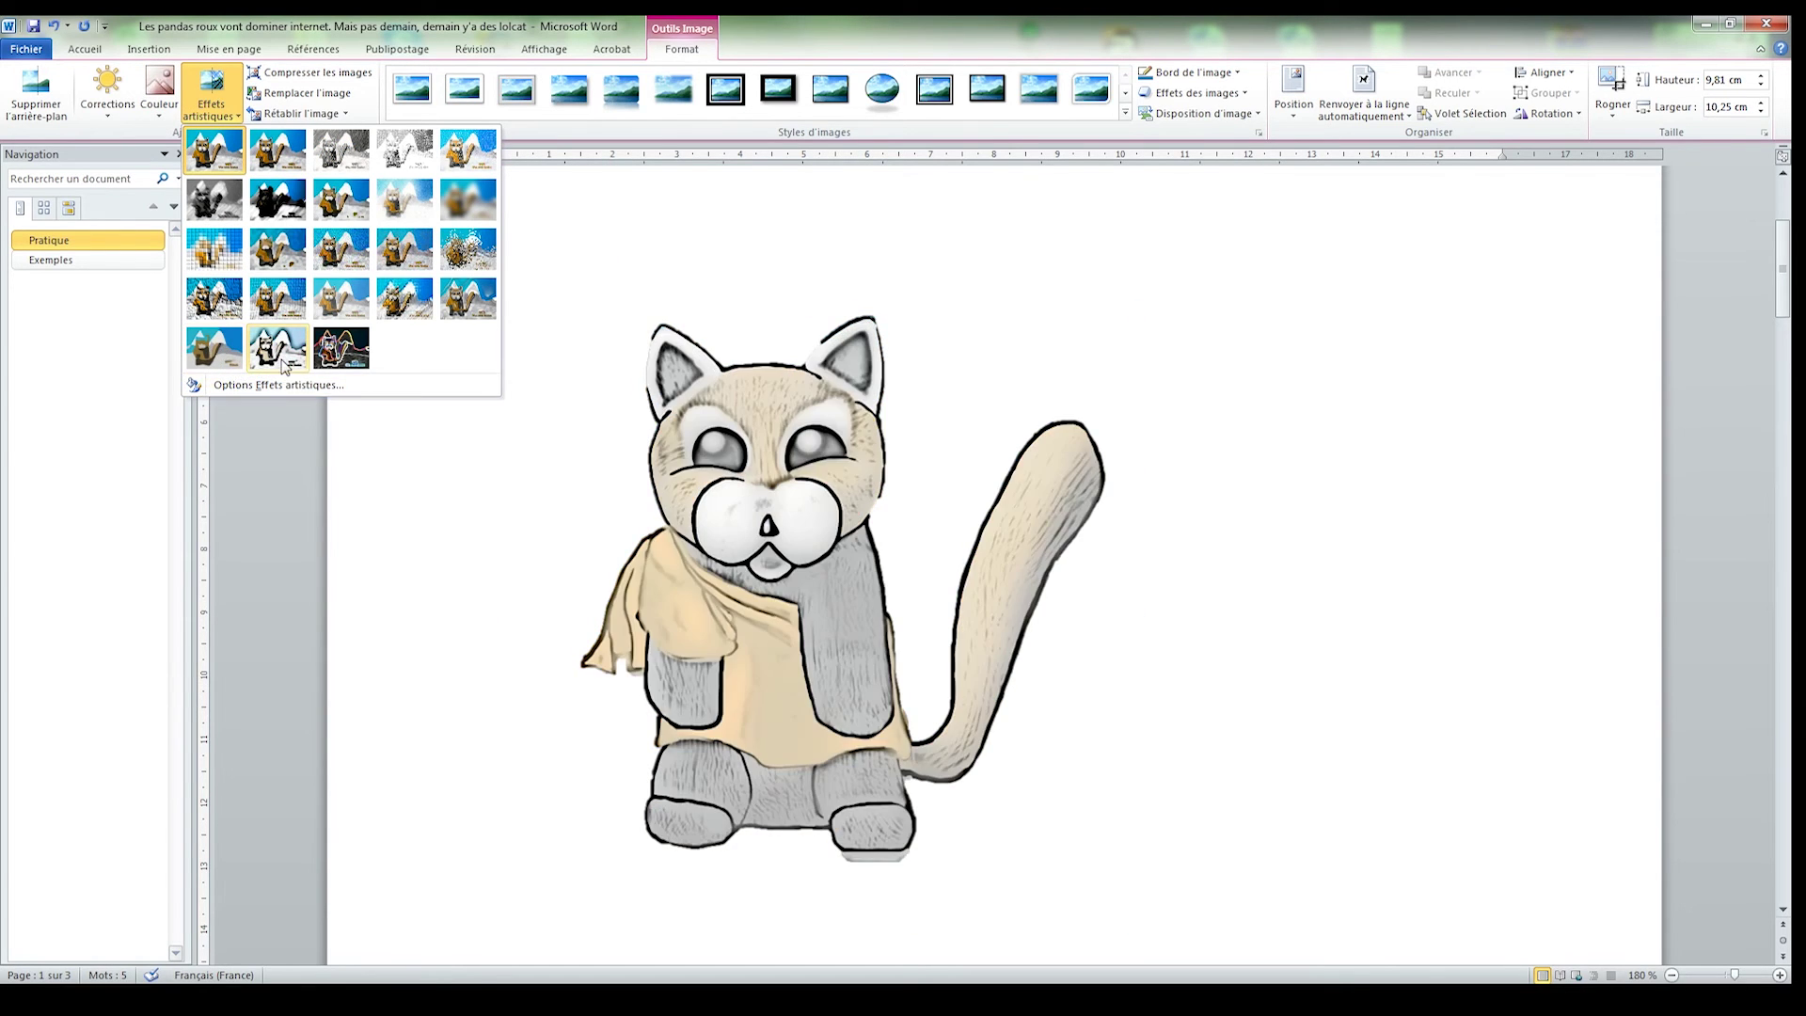
click(224, 388)
click(1341, 379)
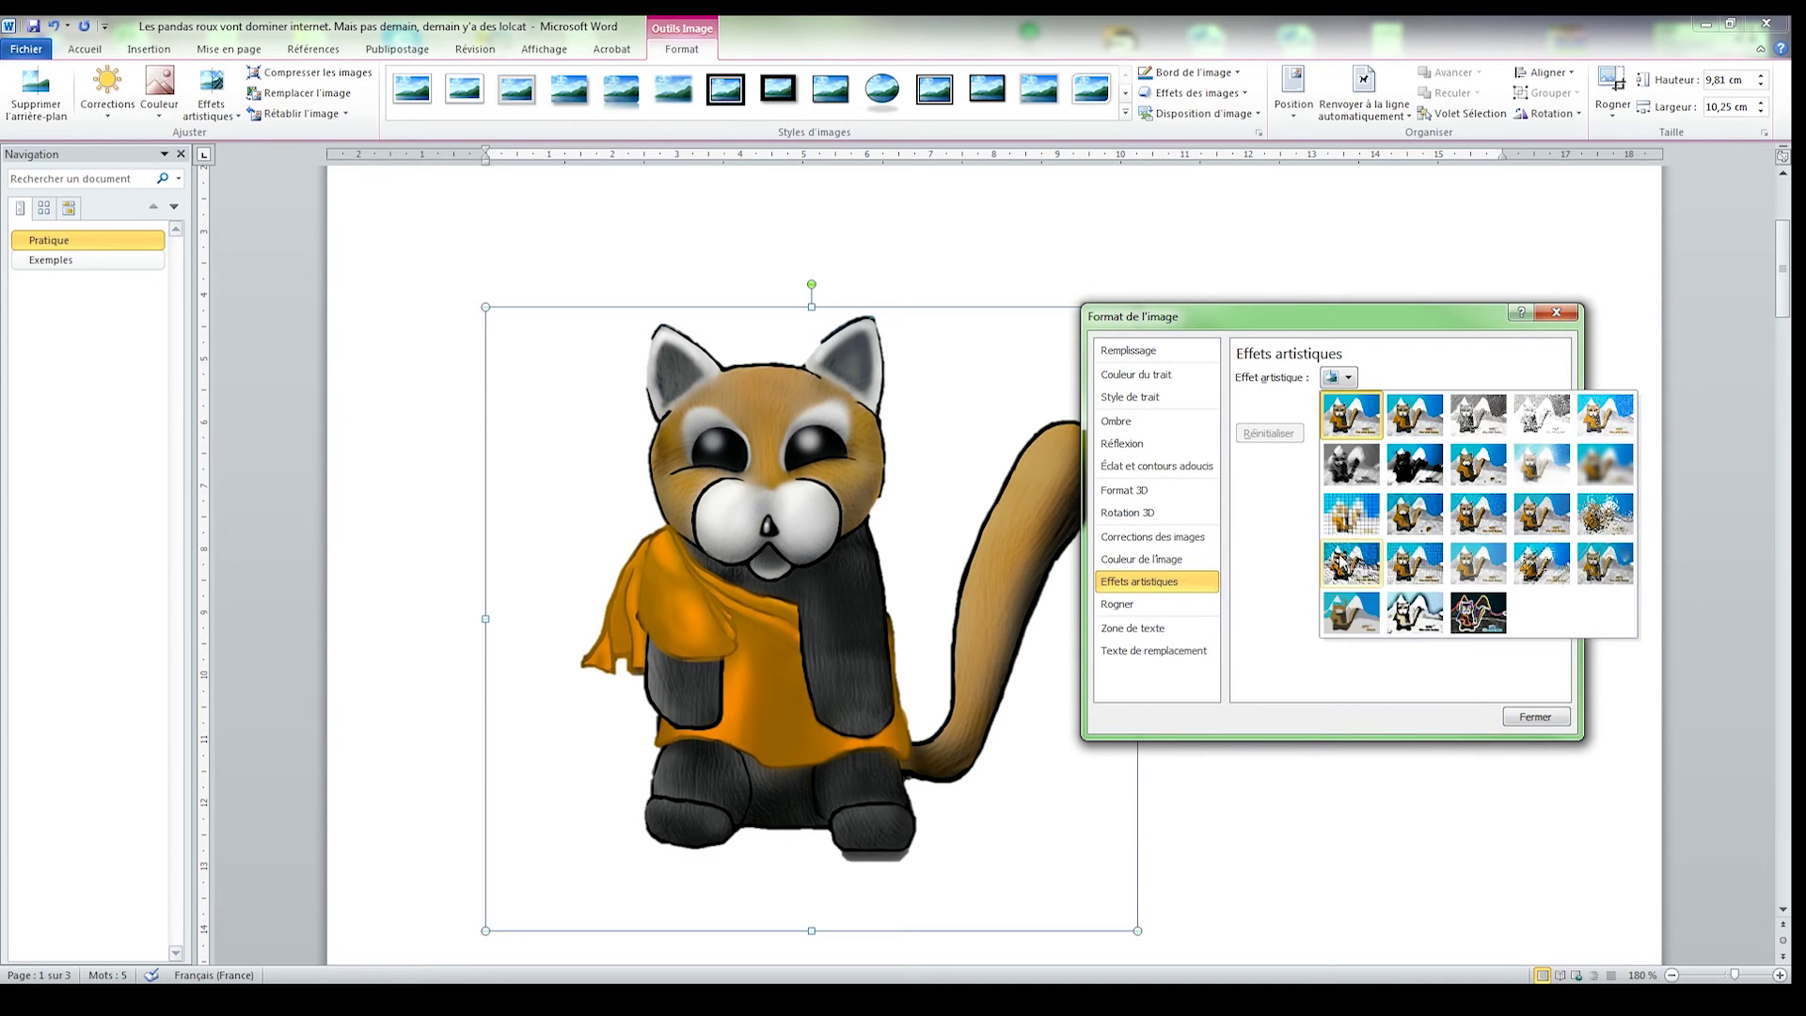
click(1343, 614)
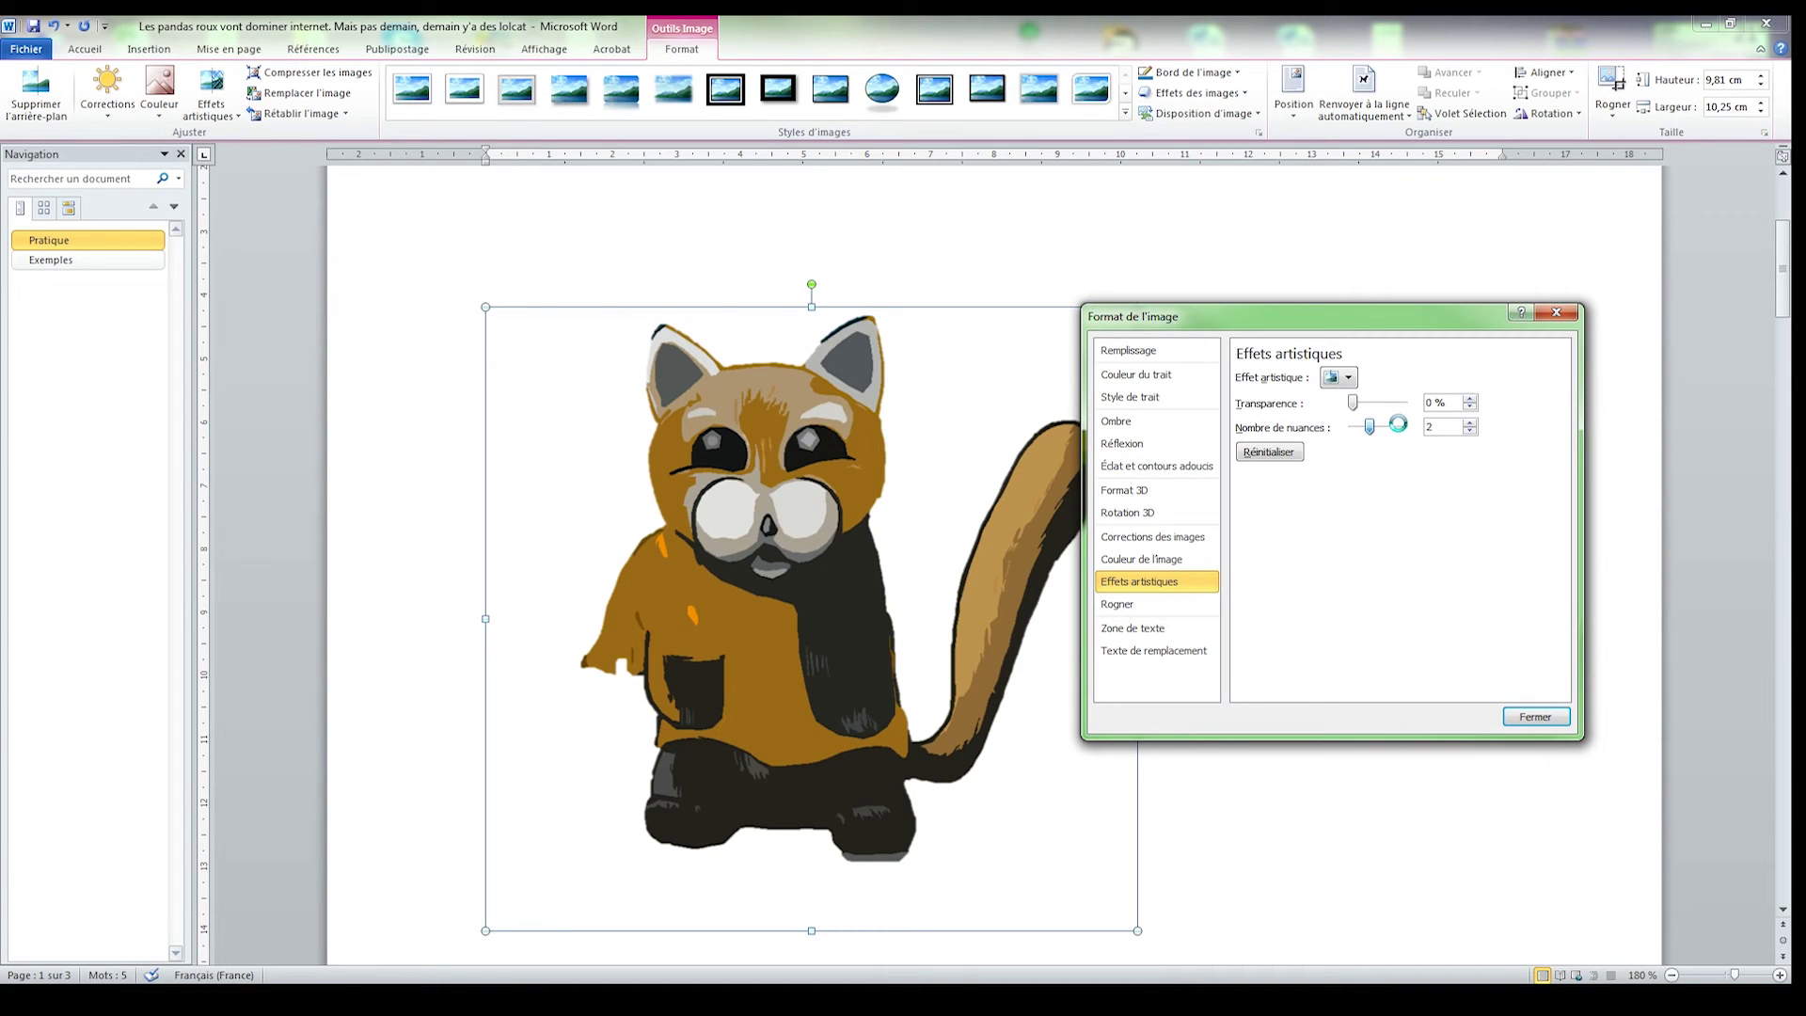
click(1398, 424)
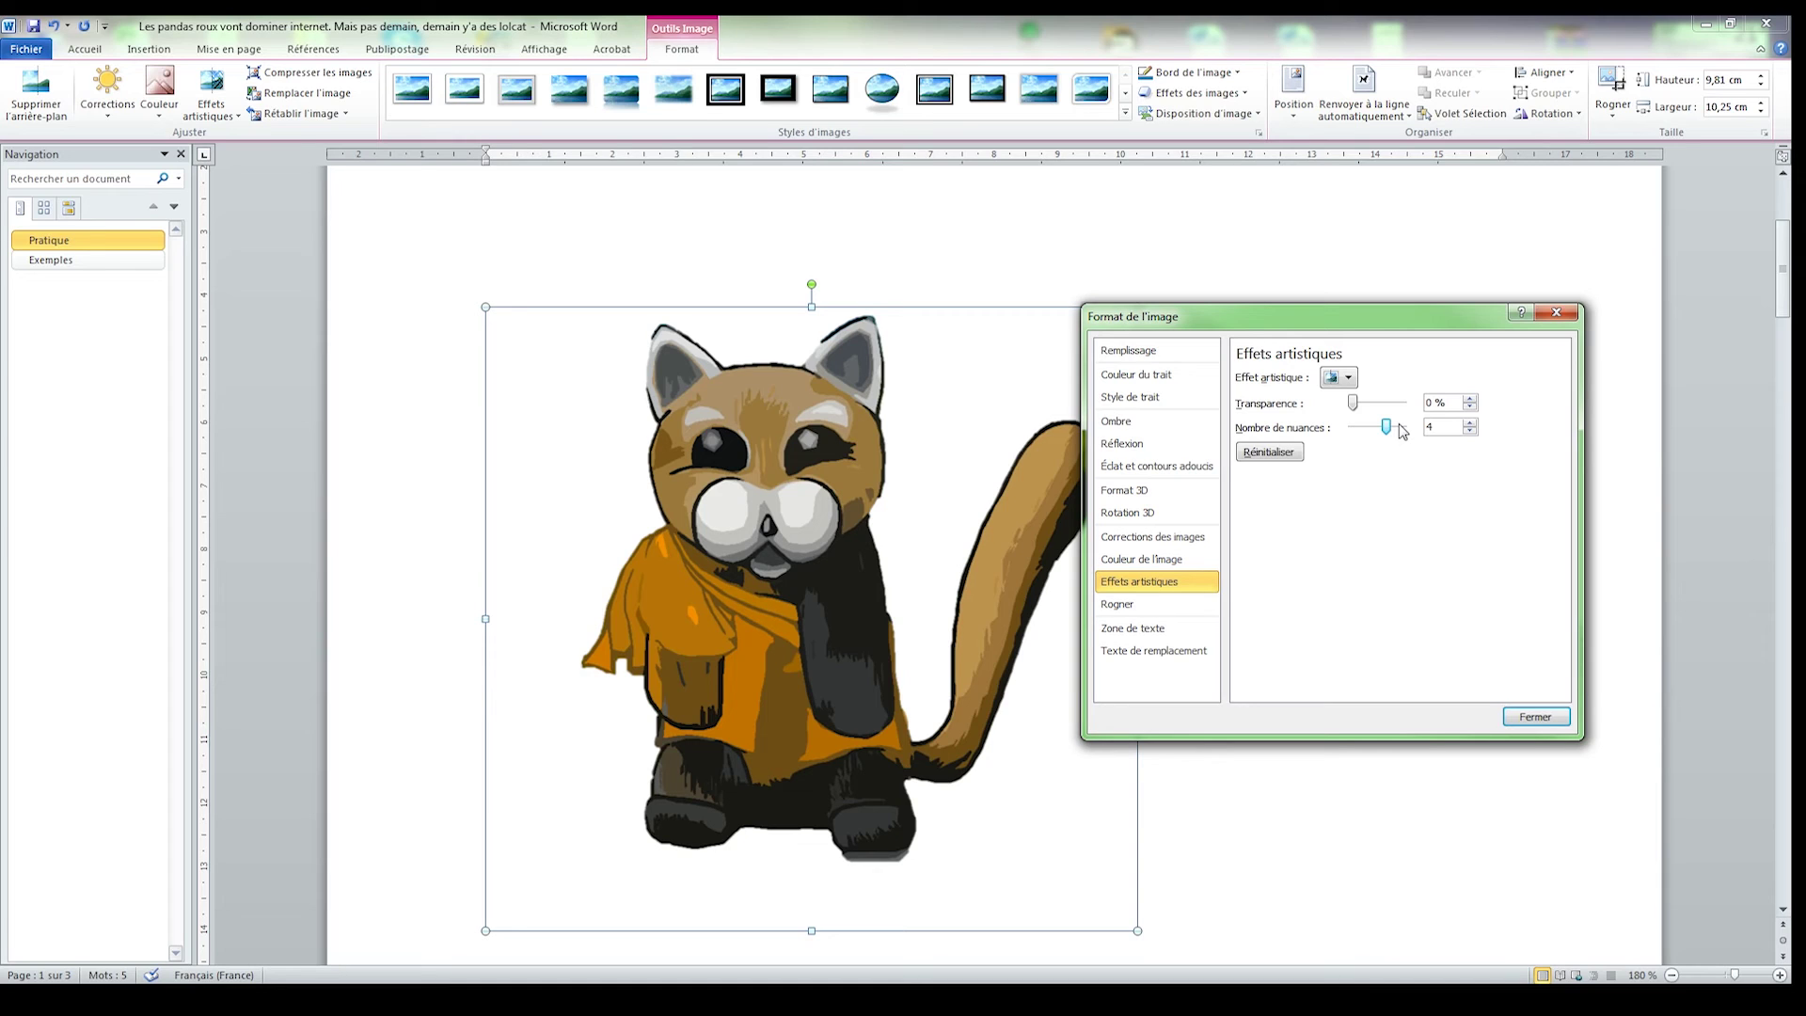
click(1535, 718)
Go to the Exemples heading and examine the six panda pictures with different effects and recolours.
scroll(1089, 659, down, 3)
scroll(1089, 658, down, 9)
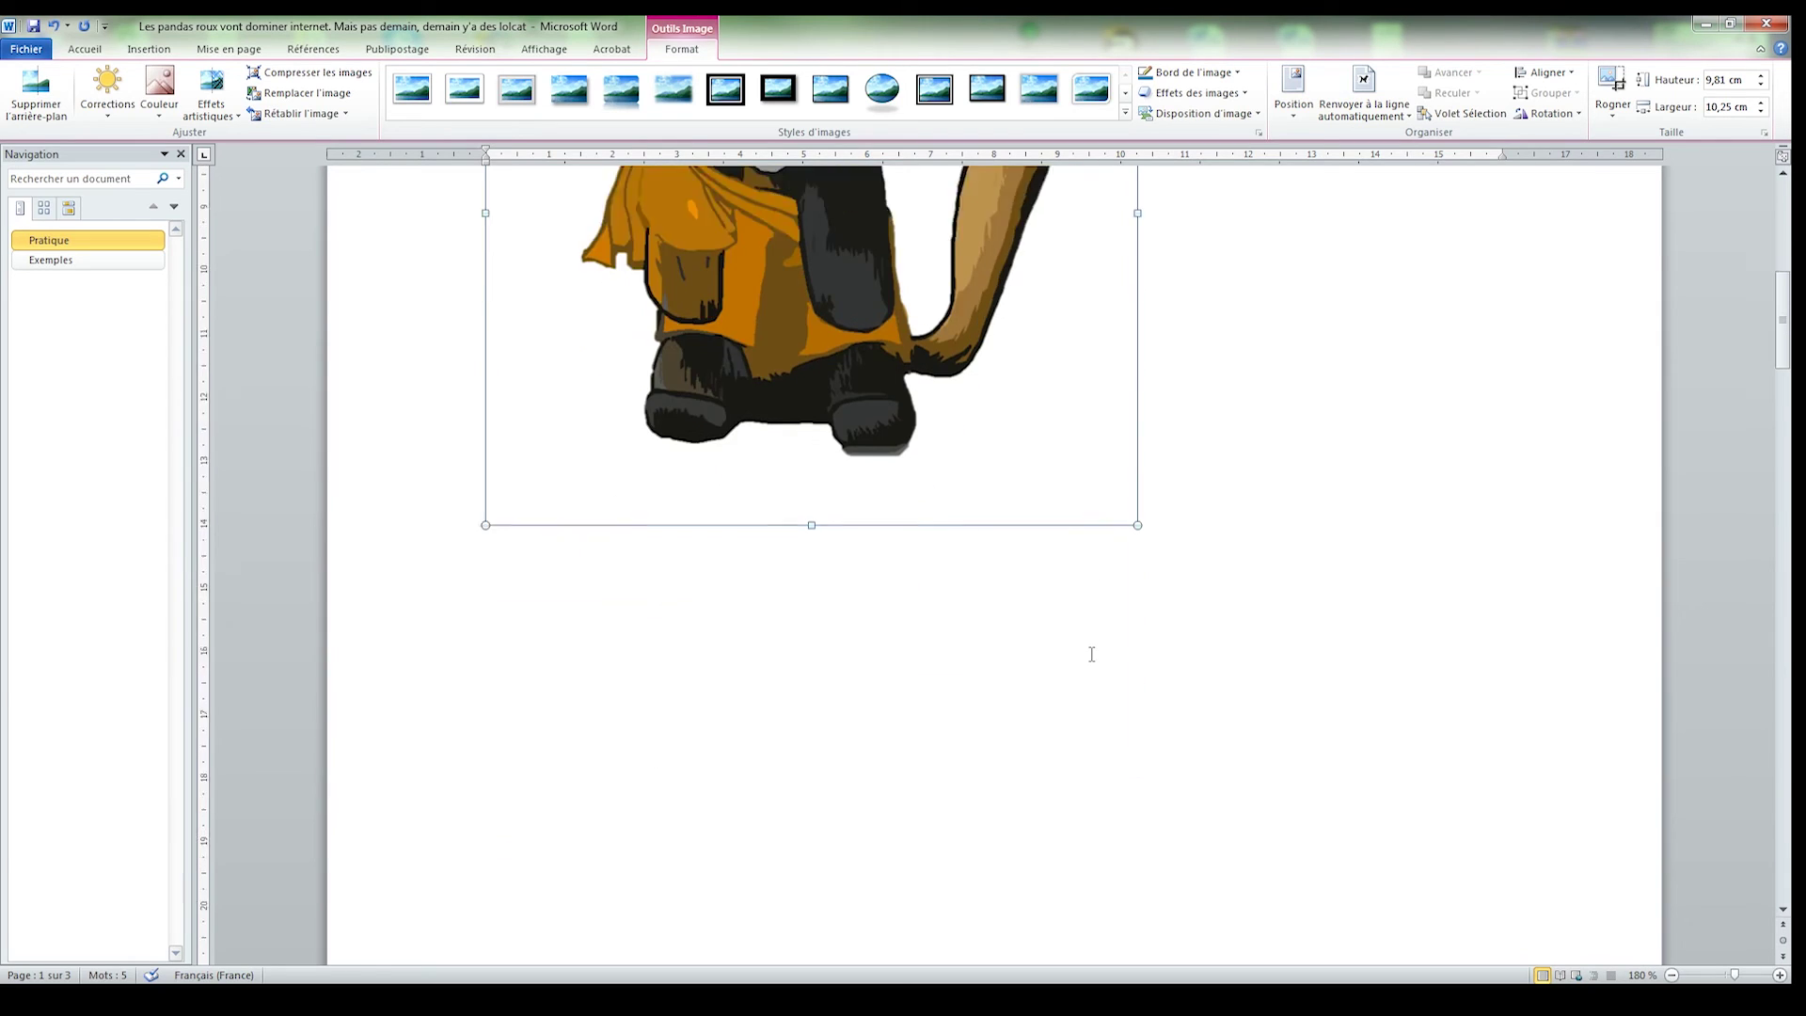
scroll(1089, 654, down, 4)
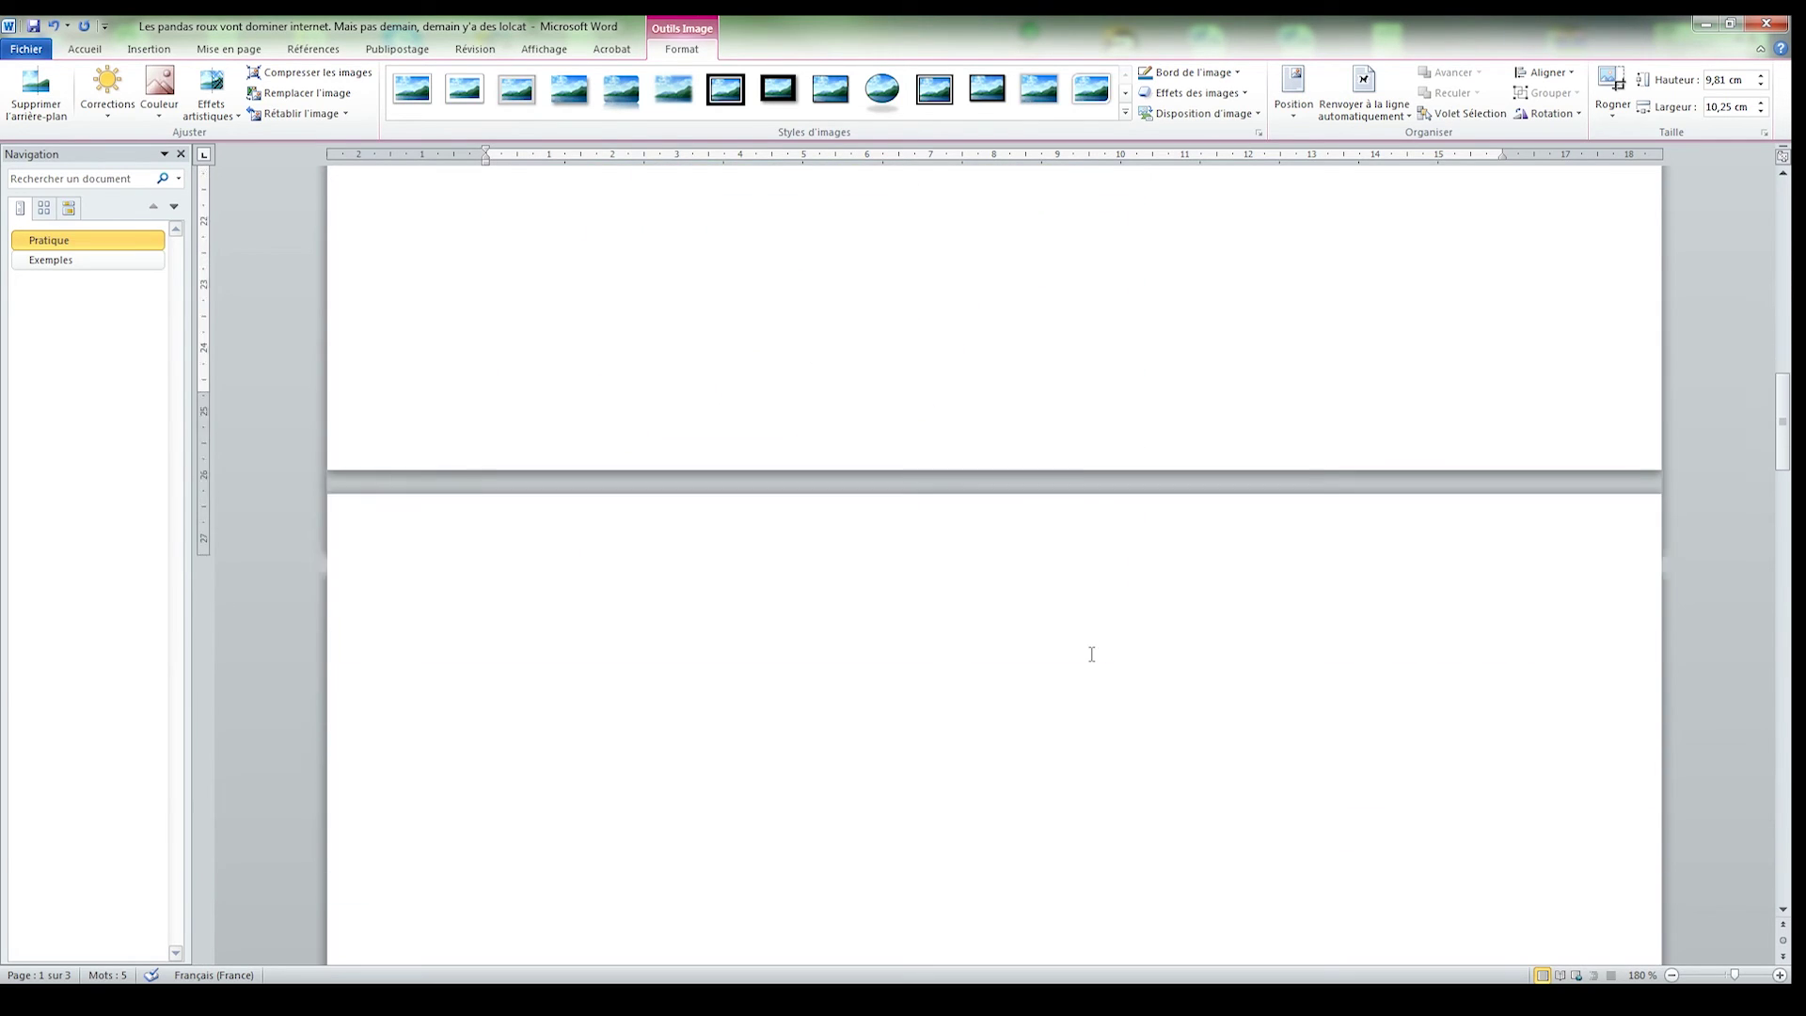
scroll(847, 612, down, 1)
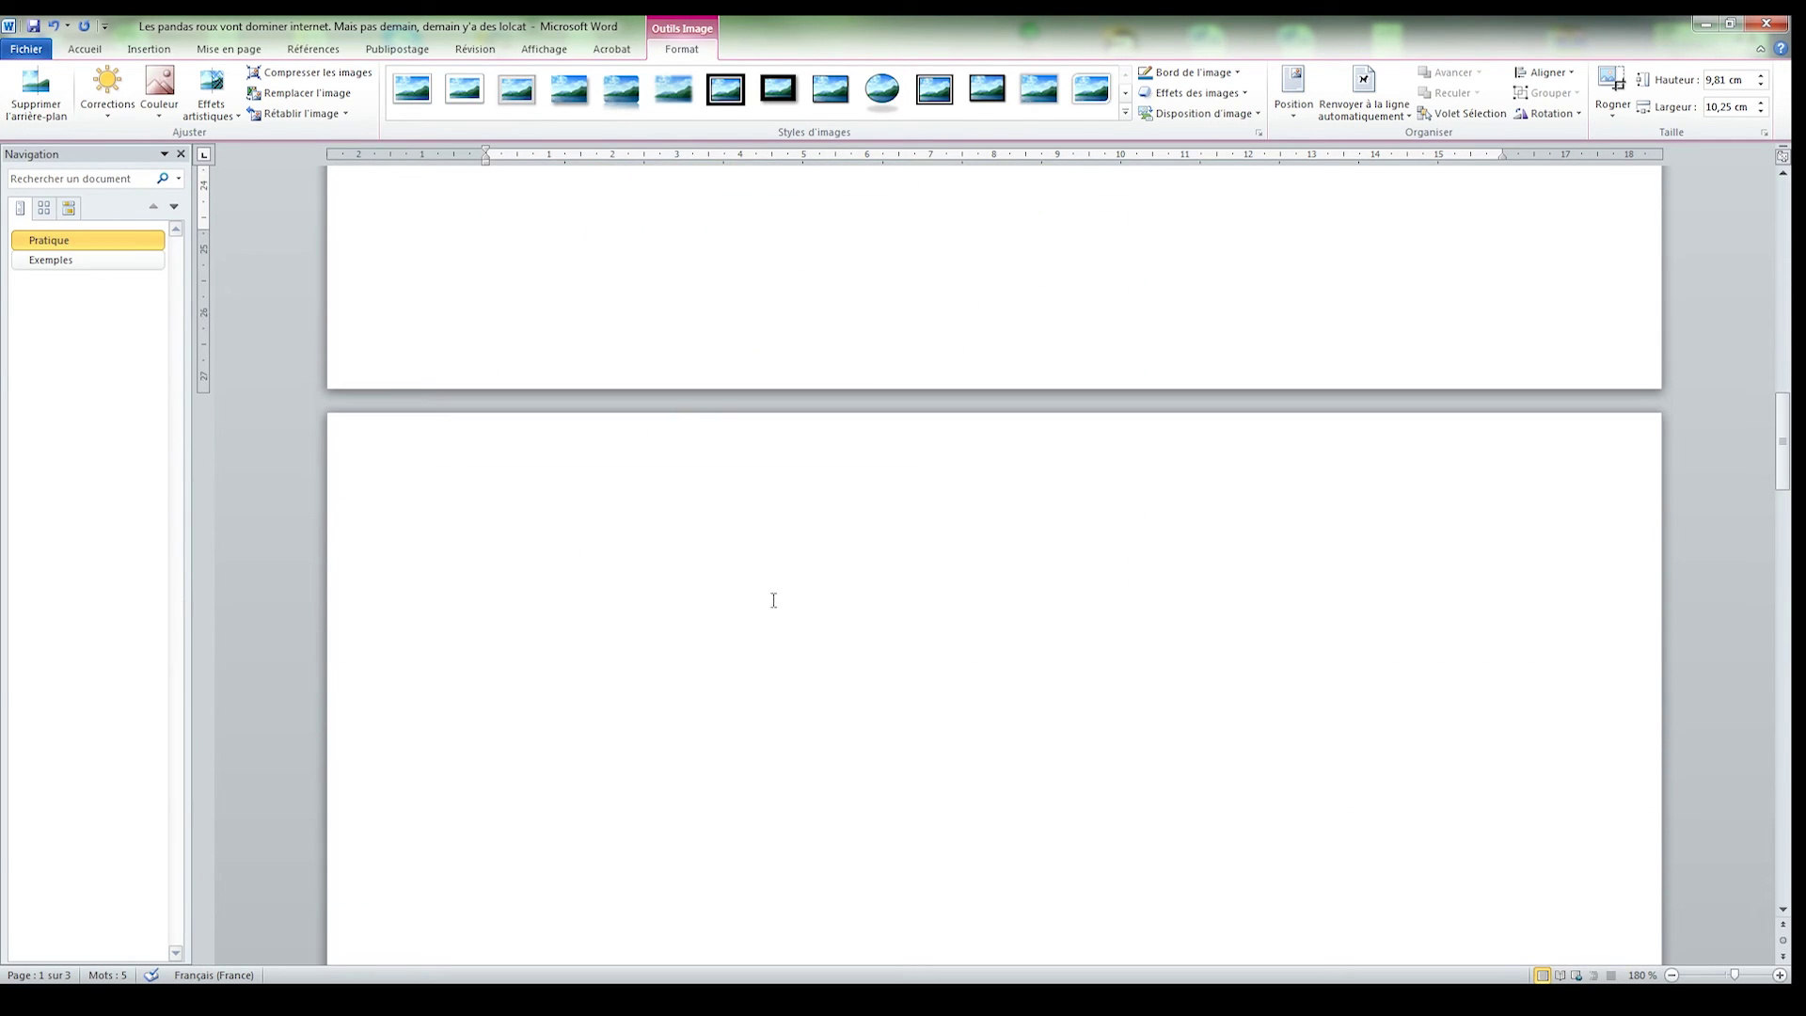
click(62, 263)
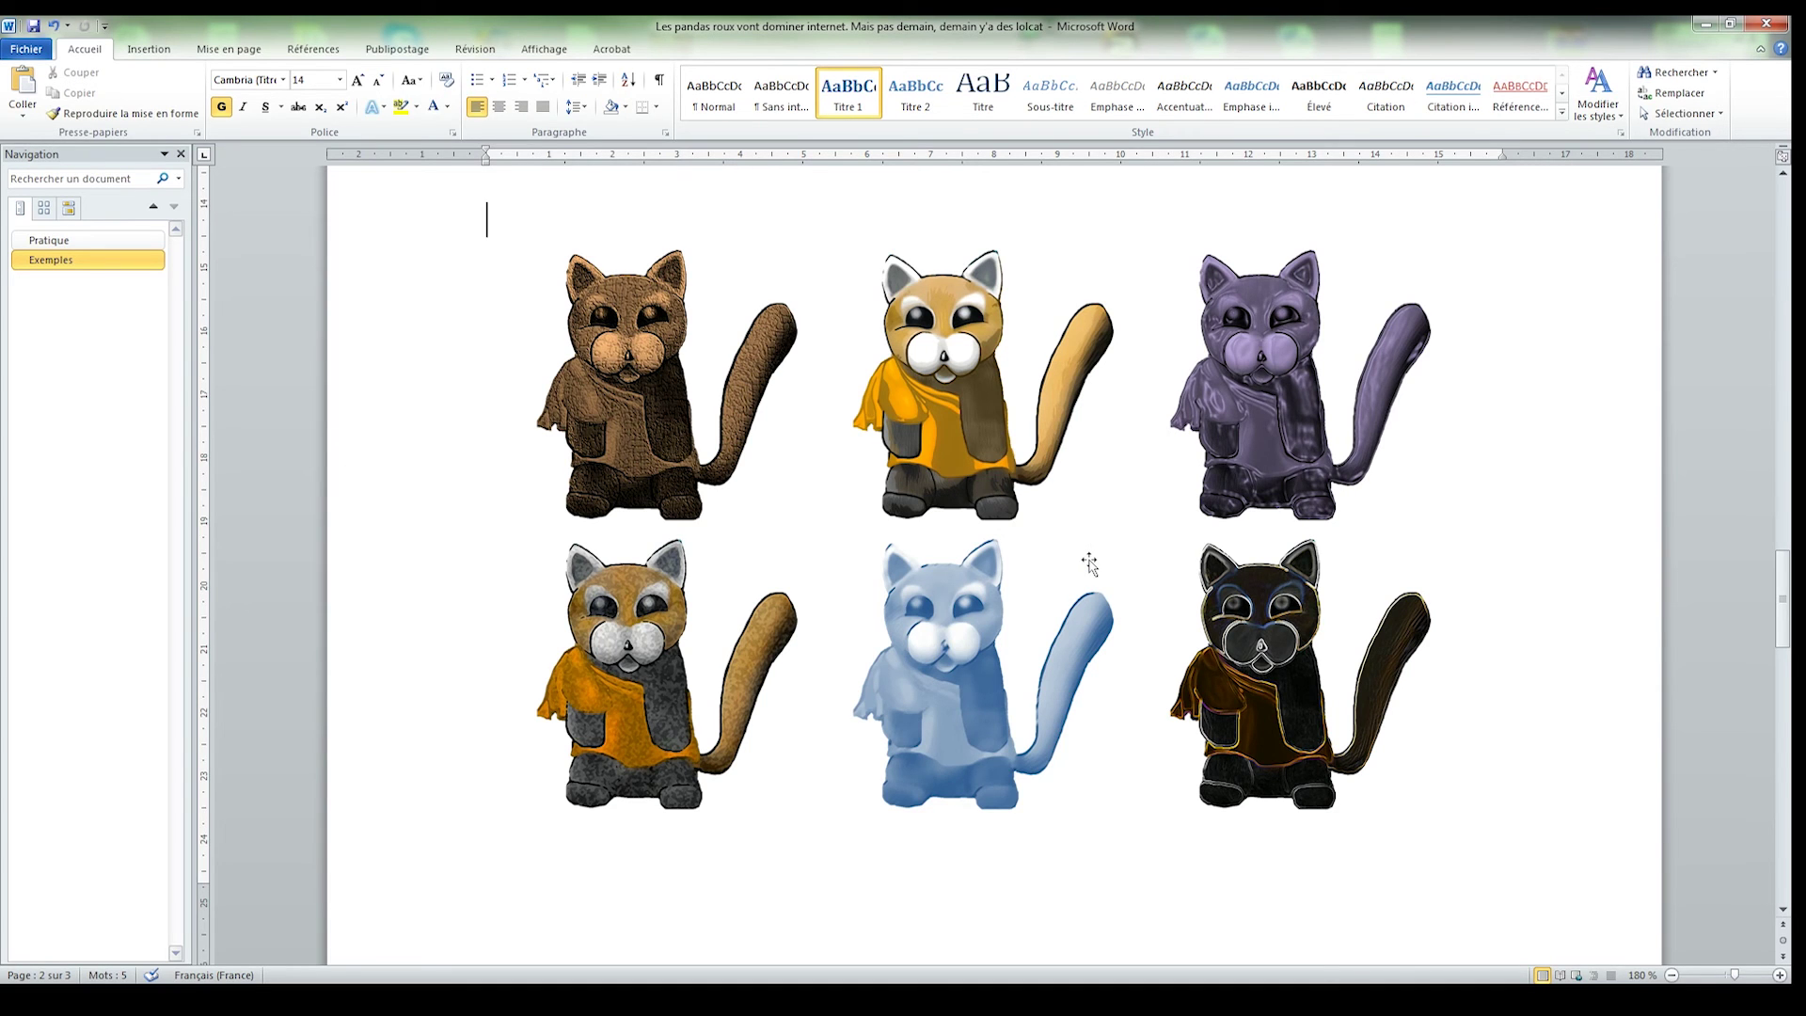
scroll(1088, 562, down, 3)
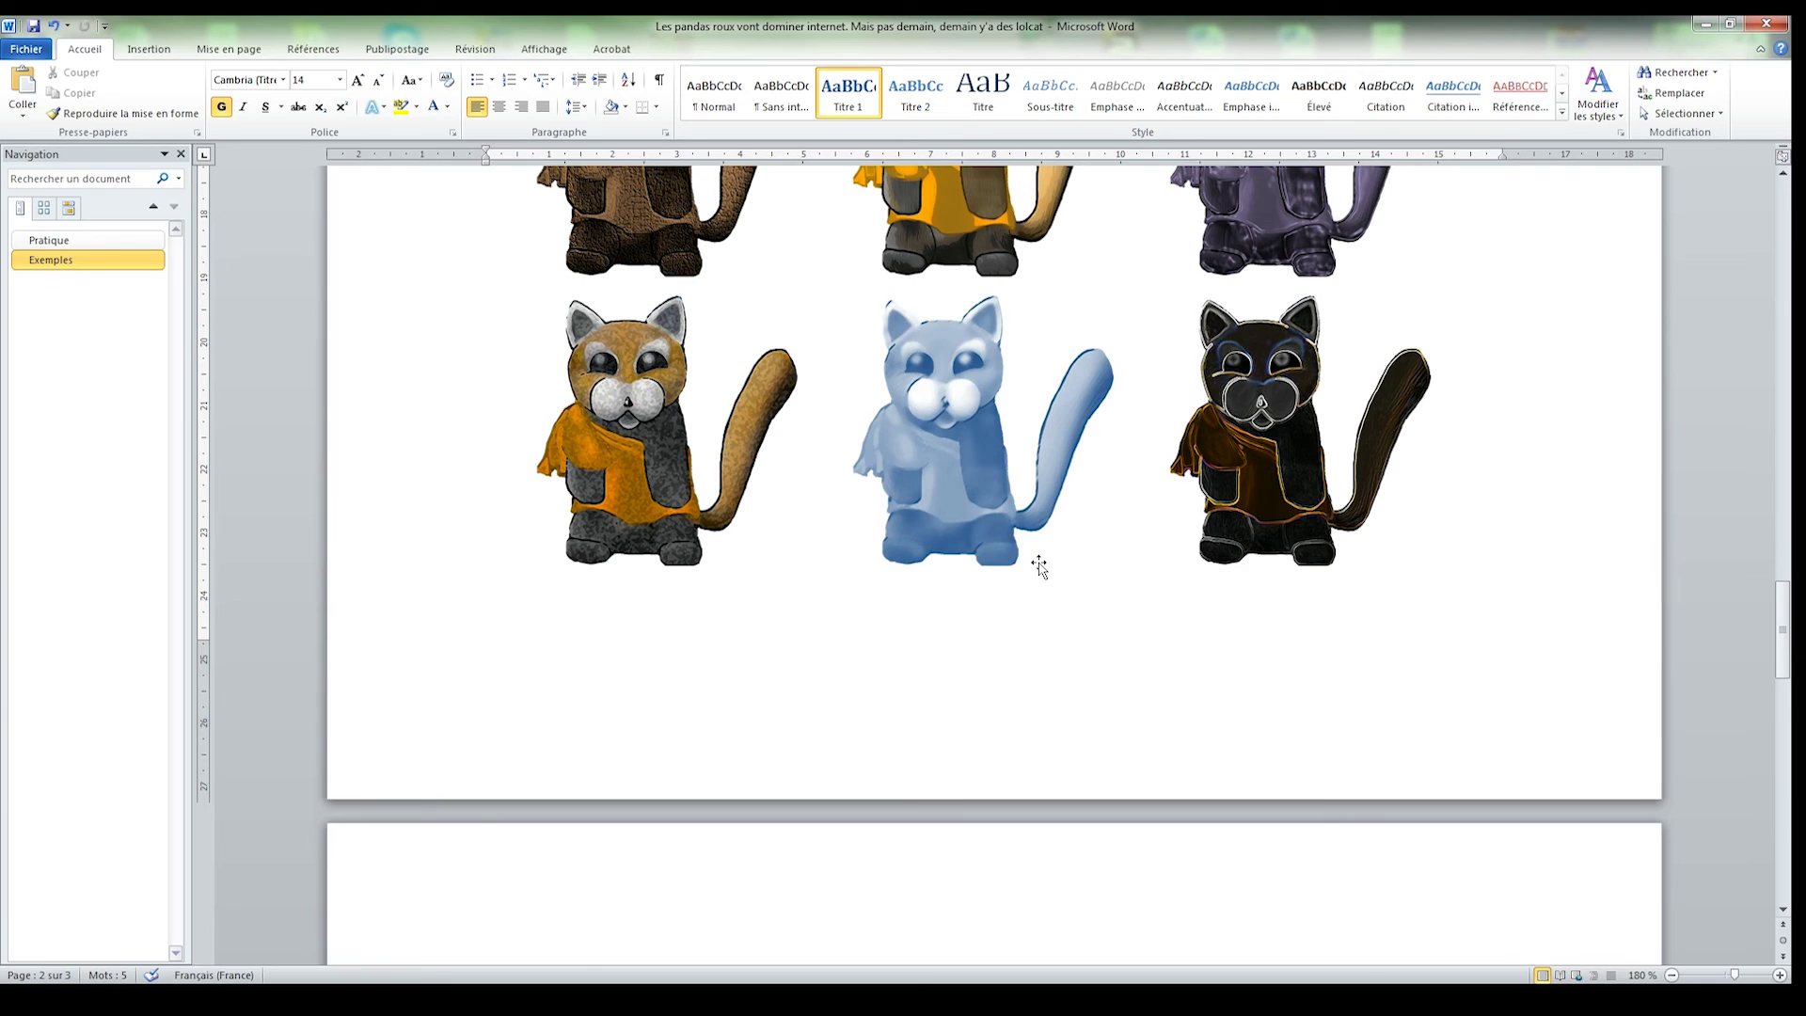
scroll(1039, 565, down, 3)
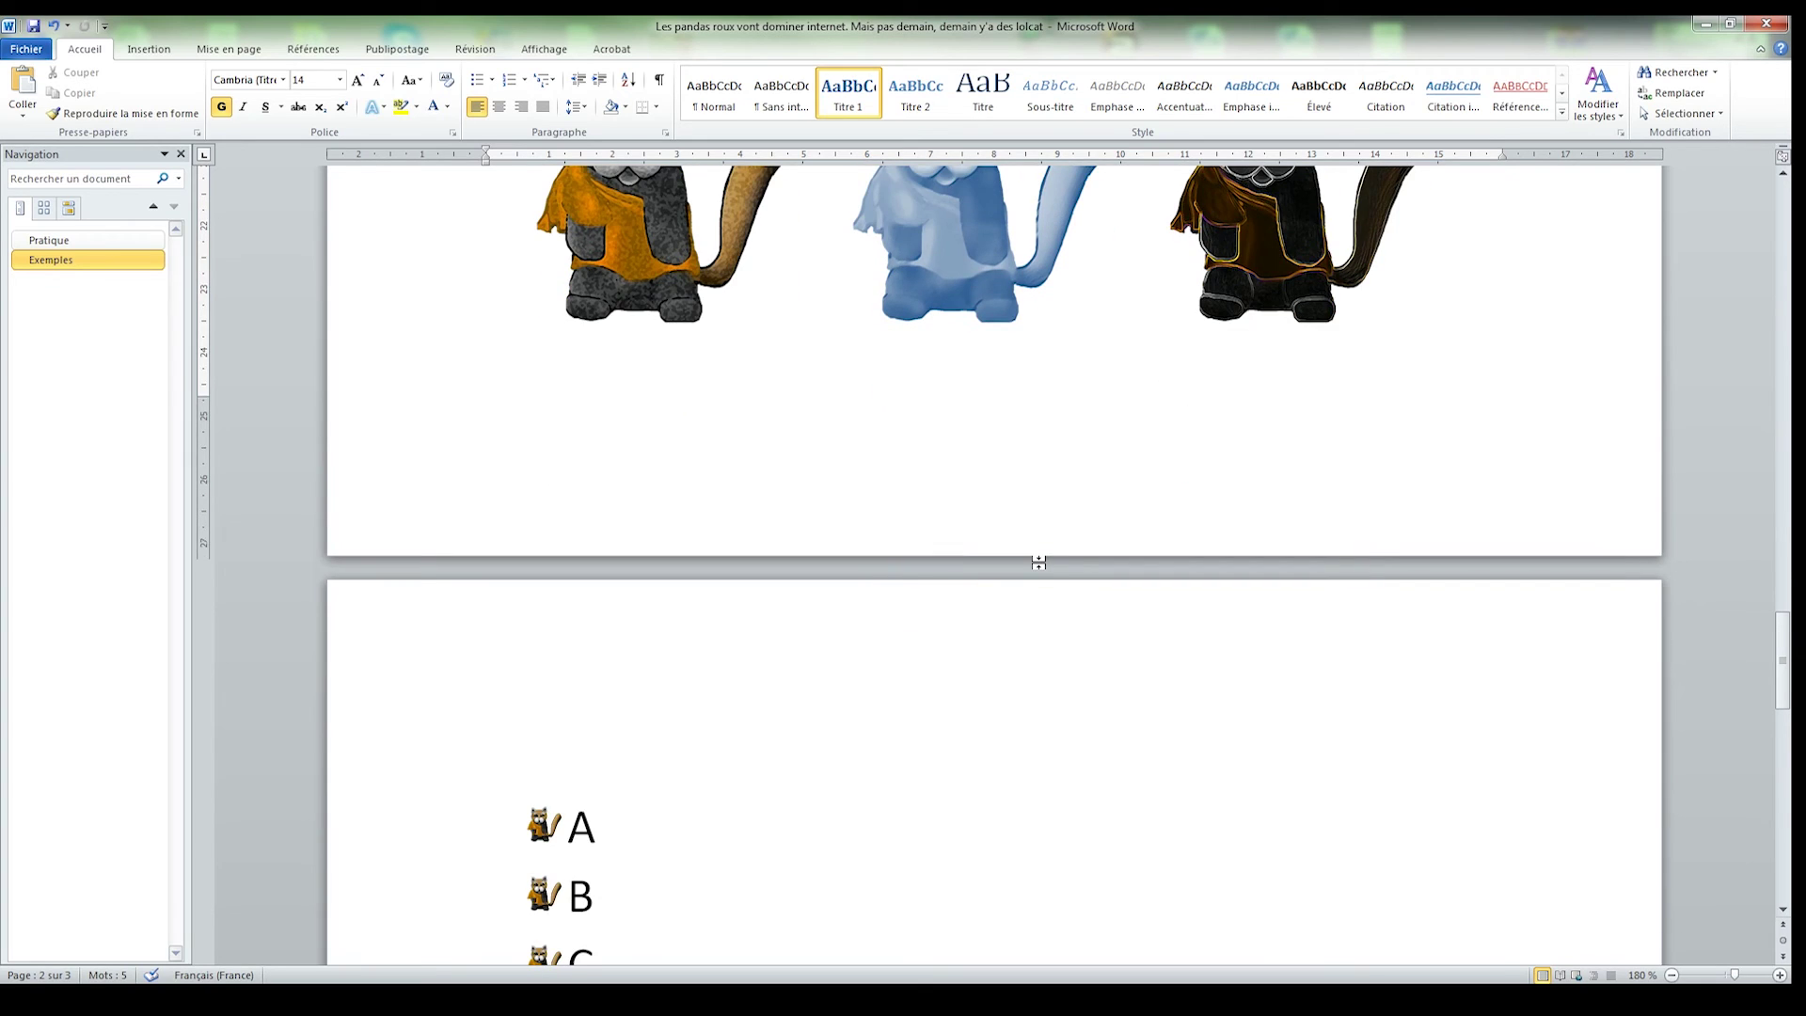
Inspect the red panda picture bullets of the A, B, C list and review the available bullets in the library.
scroll(1039, 563, down, 2)
click(528, 655)
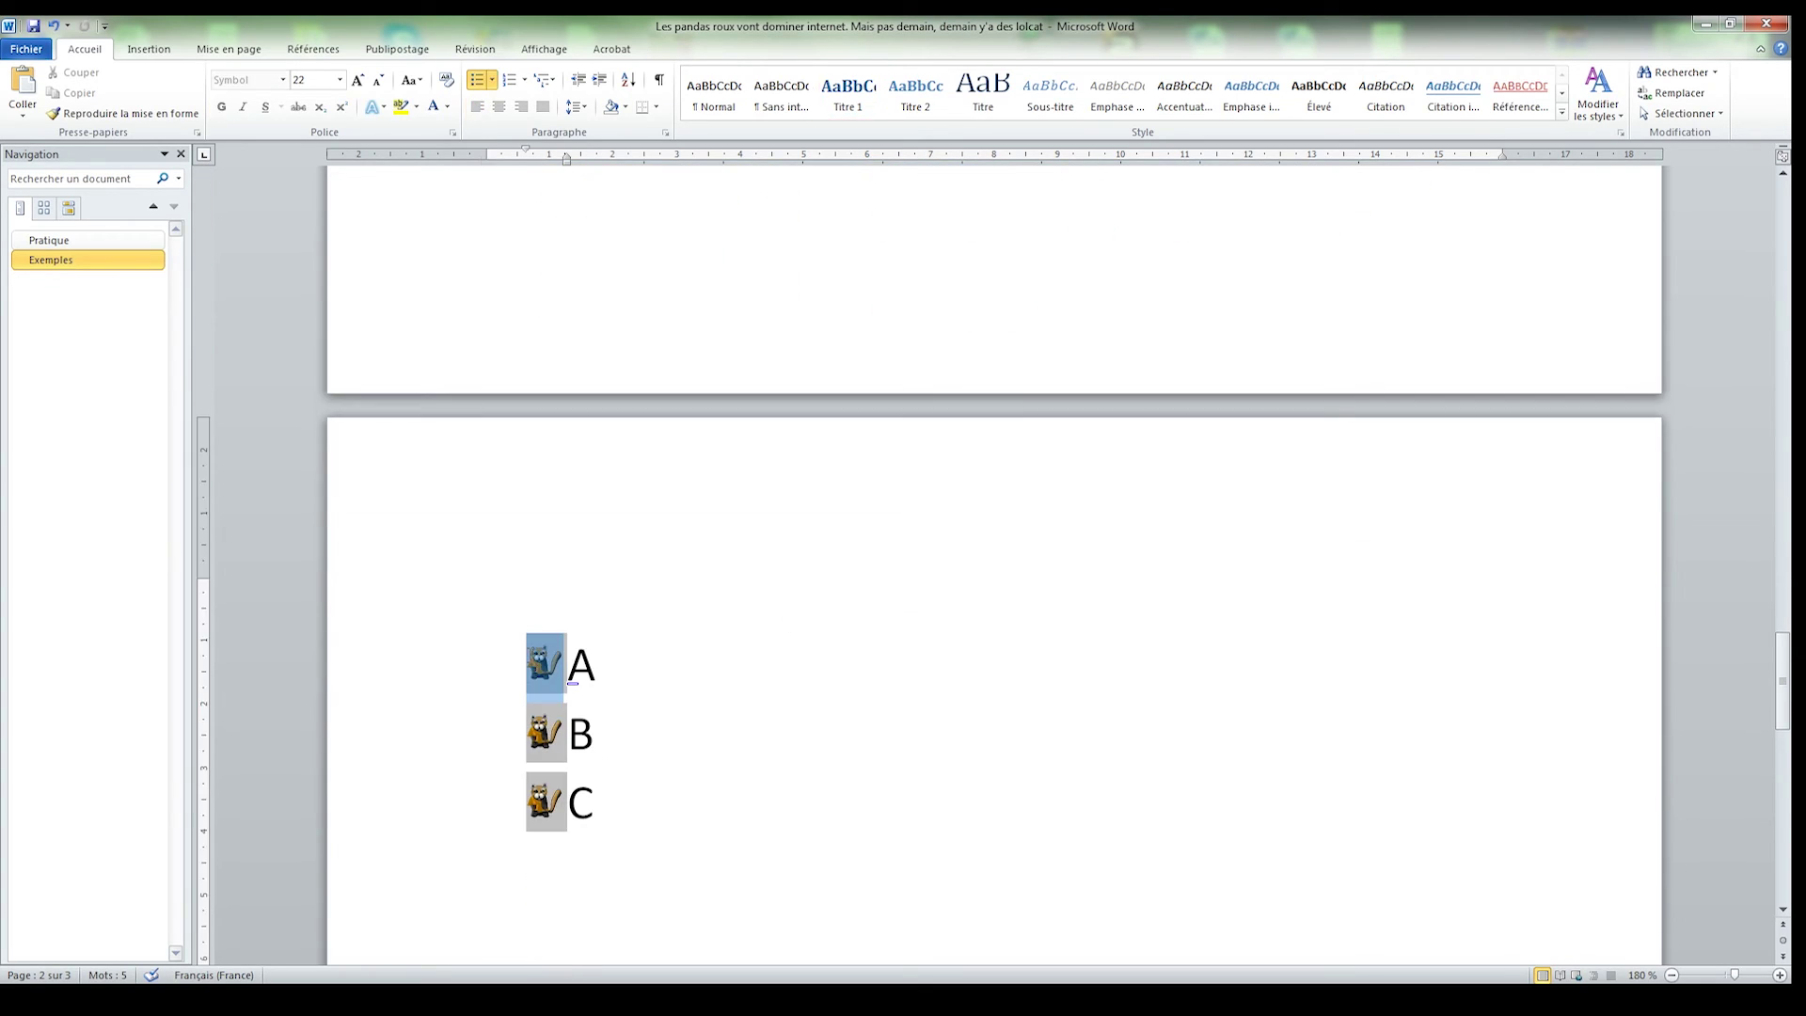
click(595, 662)
click(544, 662)
click(596, 666)
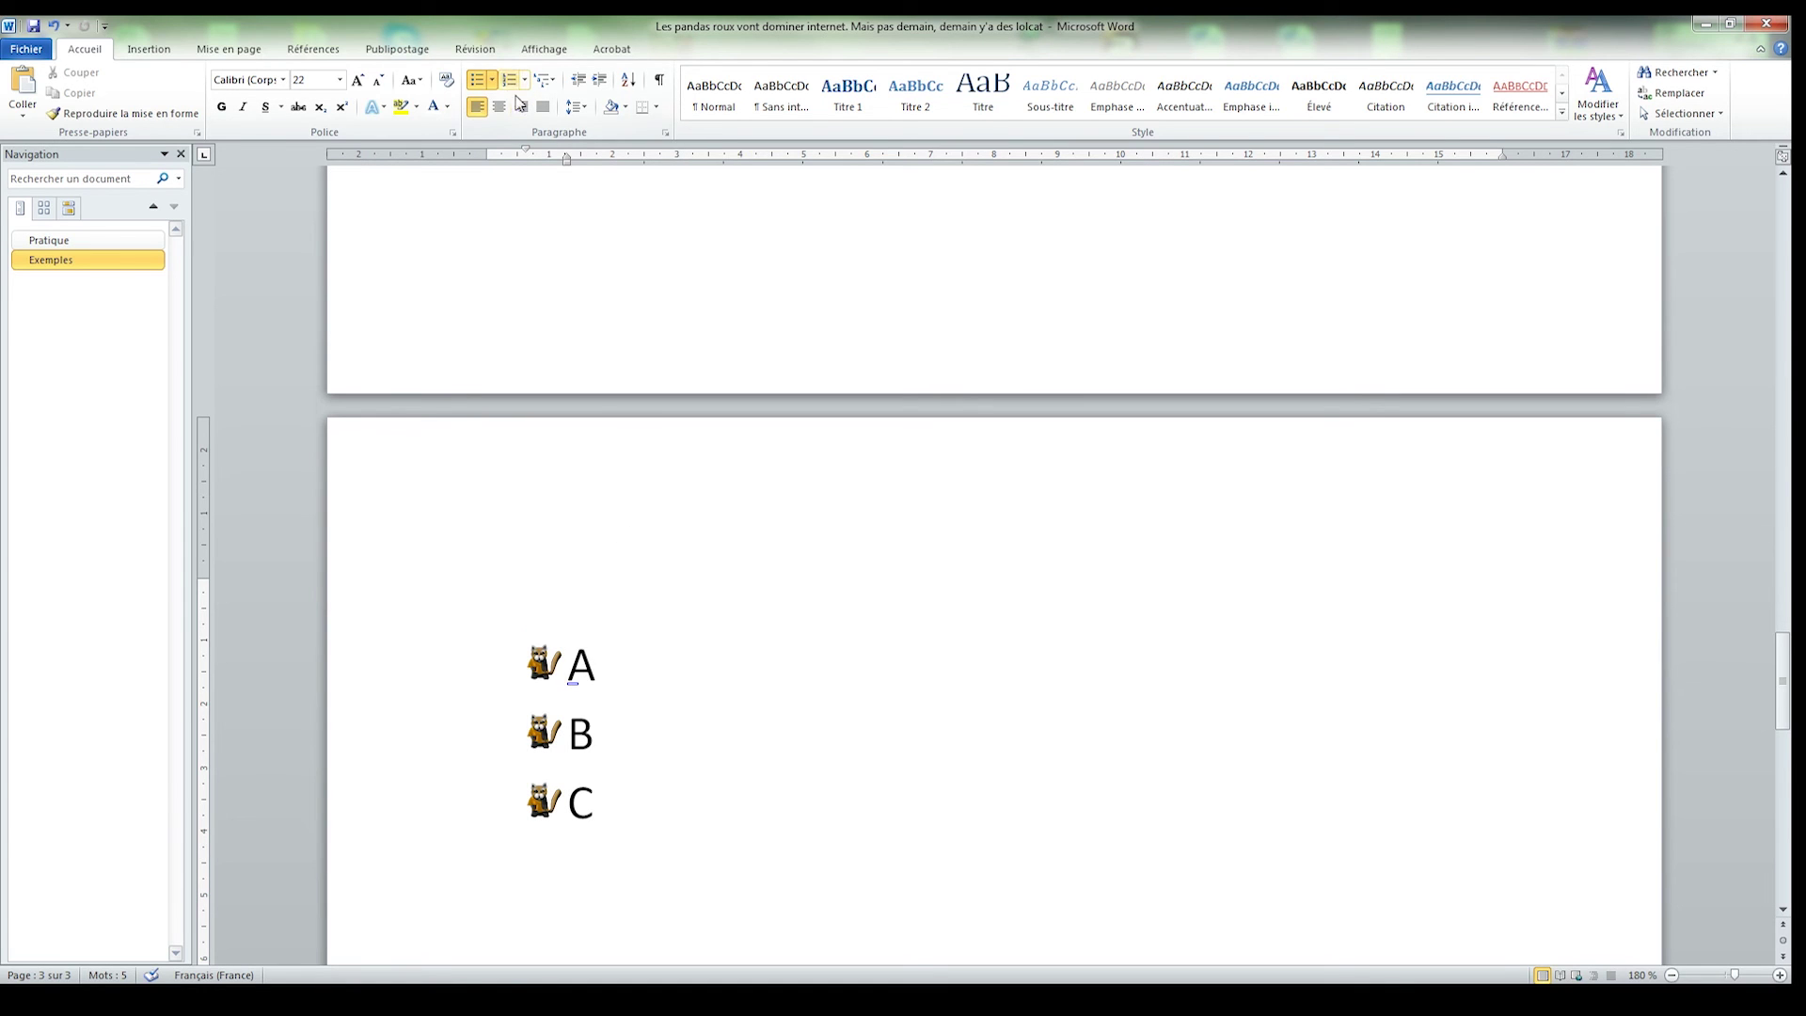
click(492, 81)
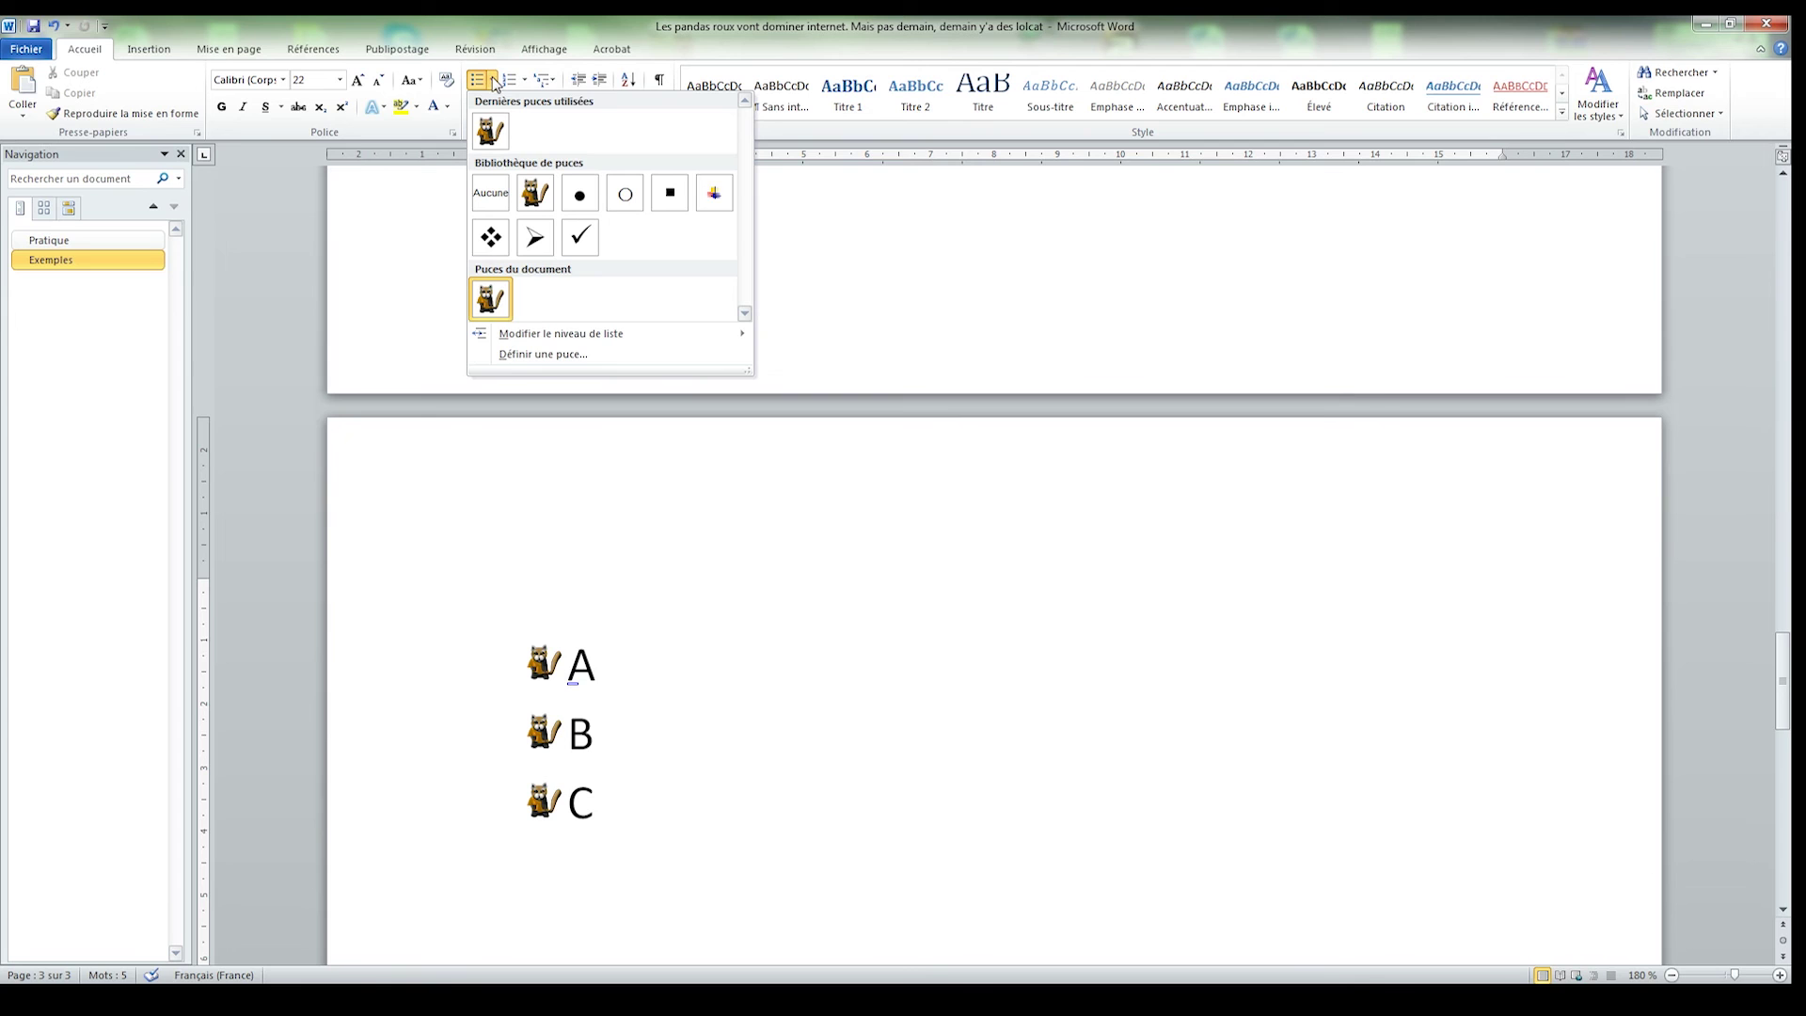
click(492, 83)
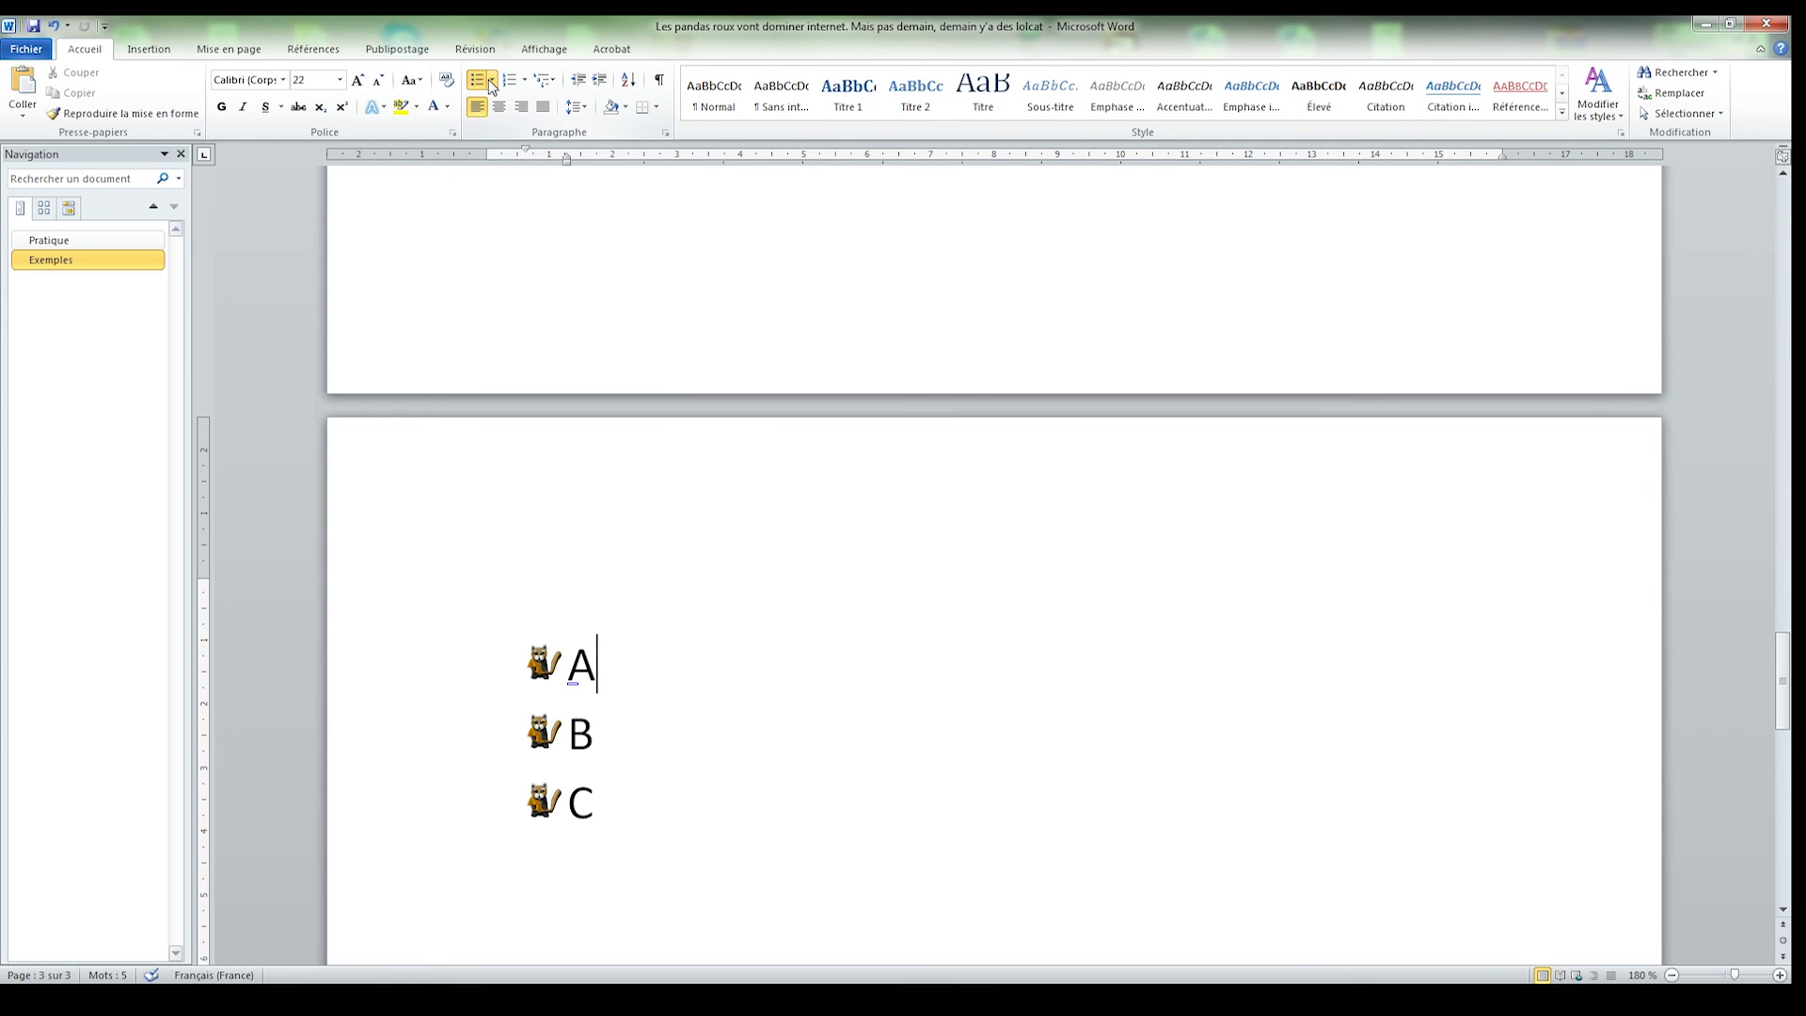
Try saving the edited panda picture from the first page as a PNG file in the Images library, cancelling before saving.
scroll(758, 750, up, 5)
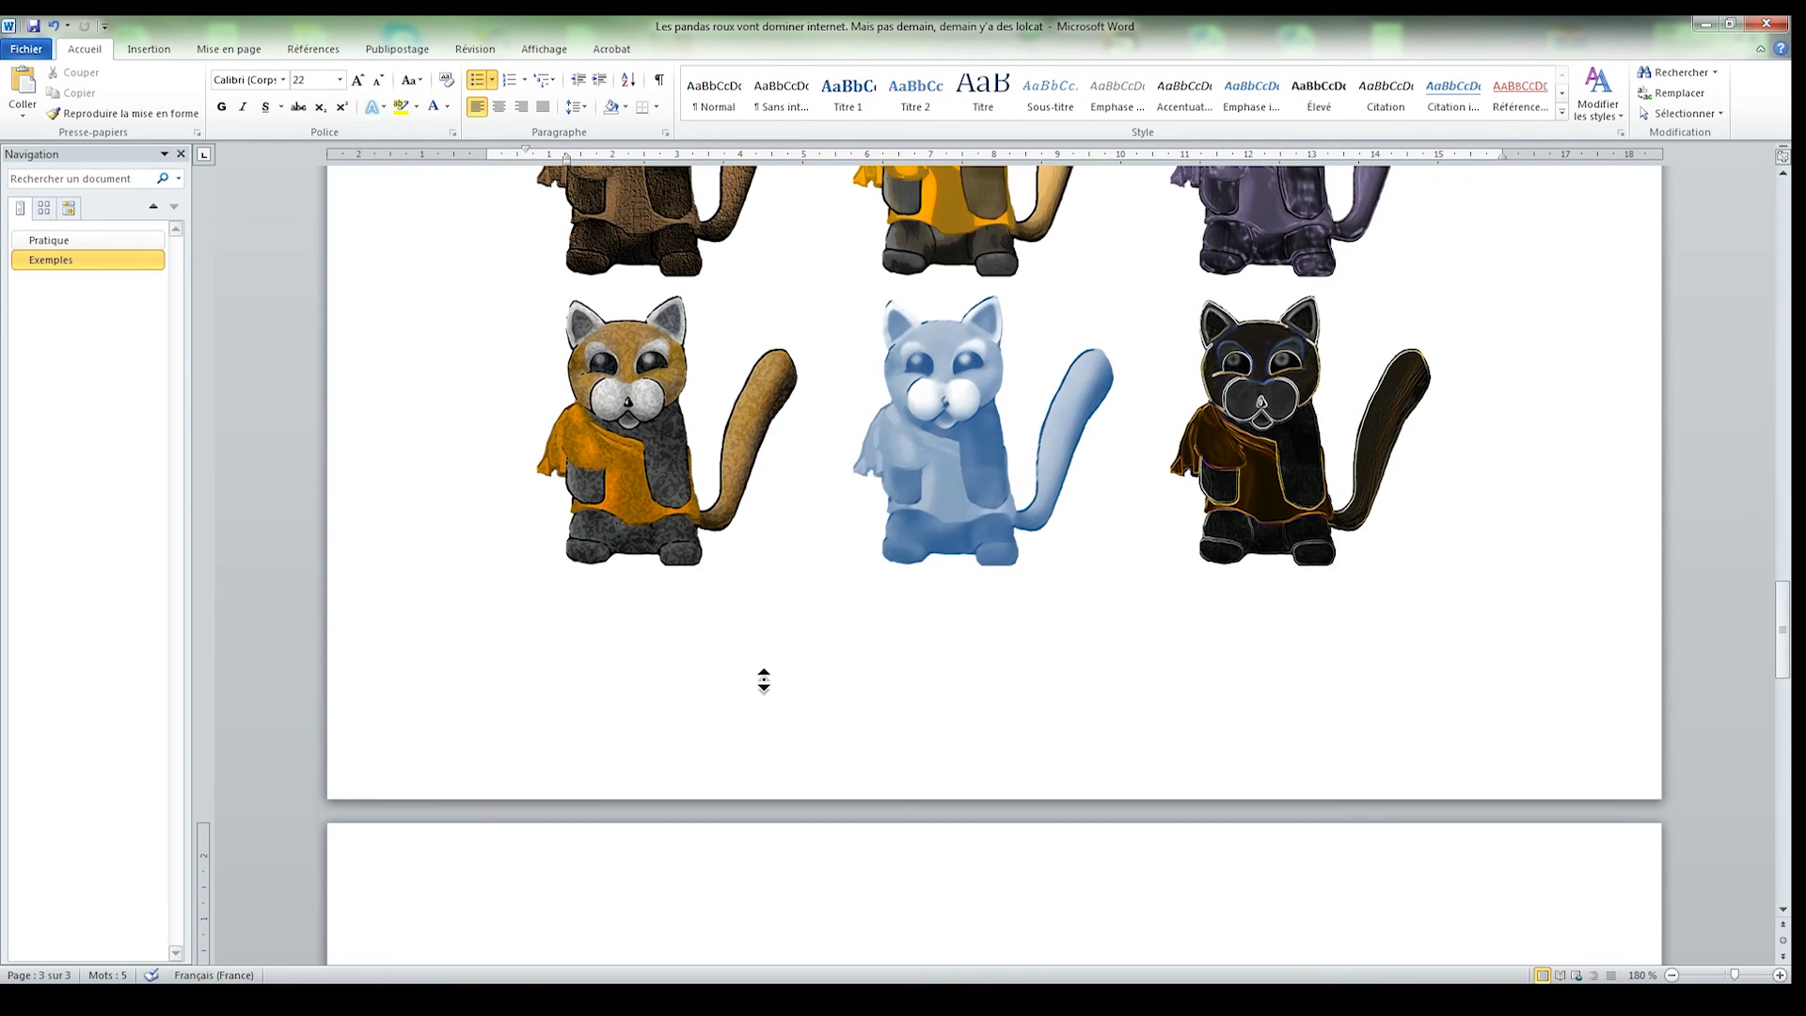
scroll(764, 680, up, 10)
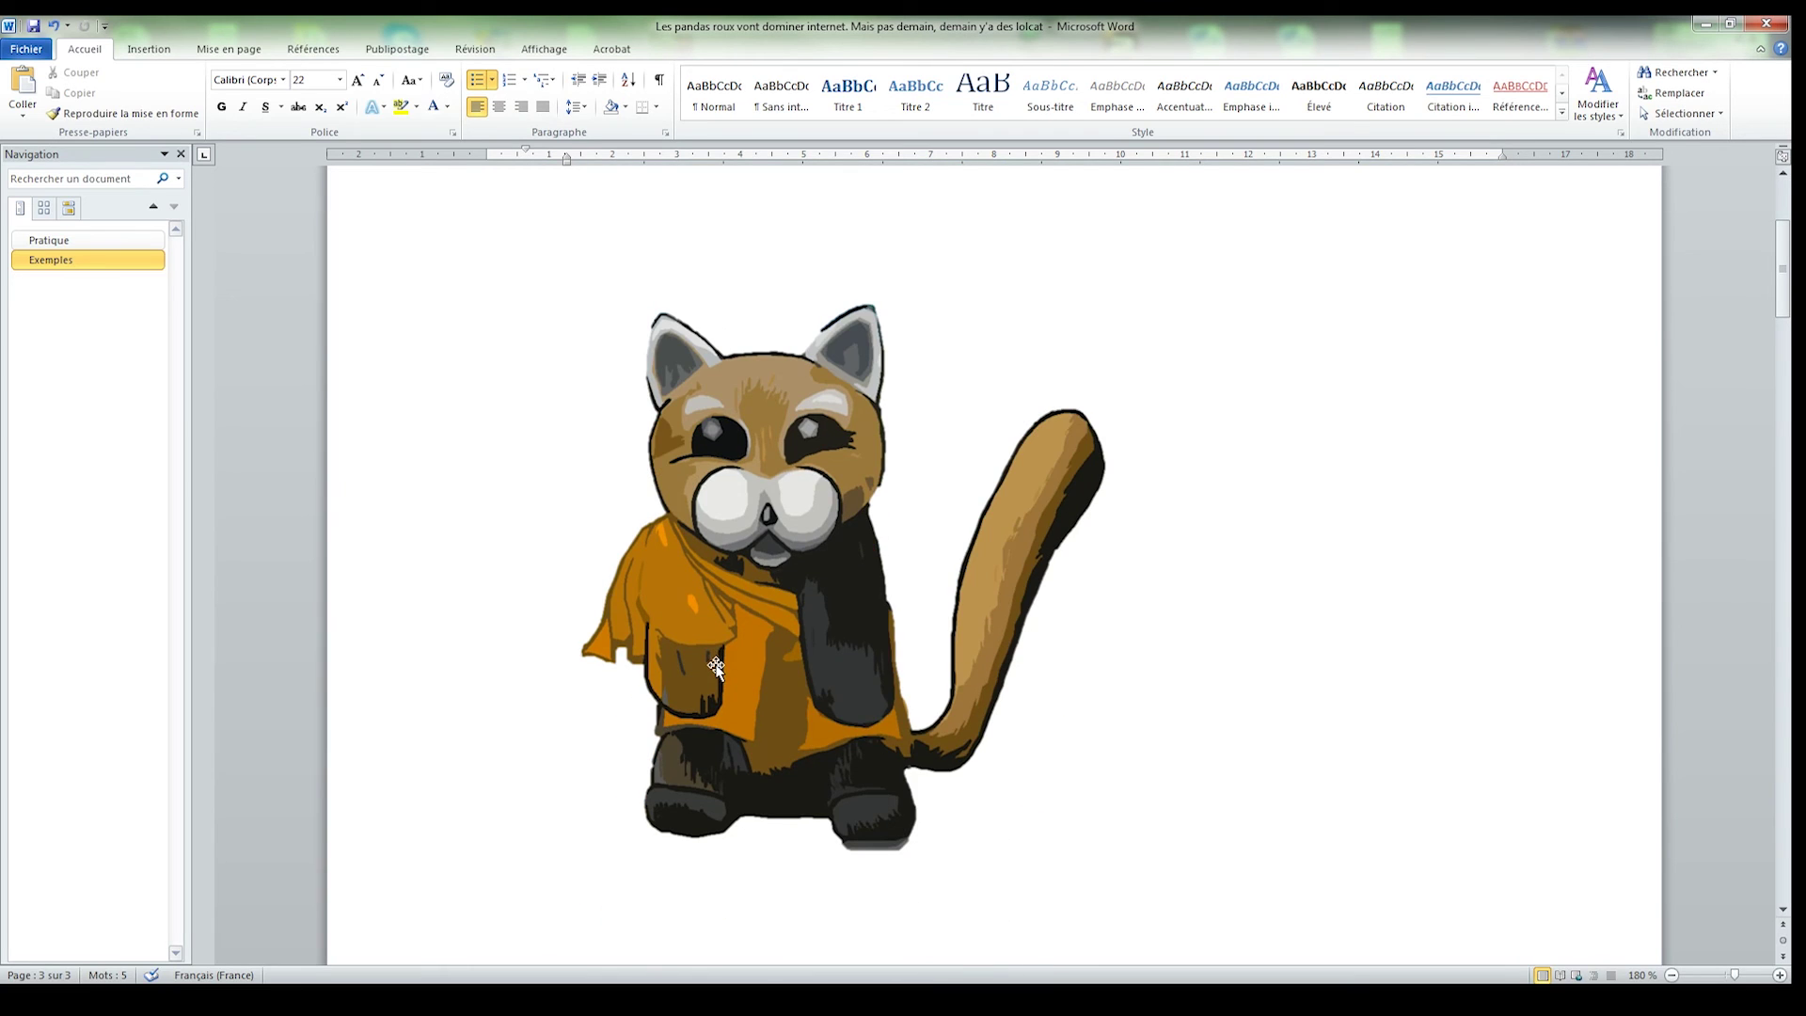
click(775, 541)
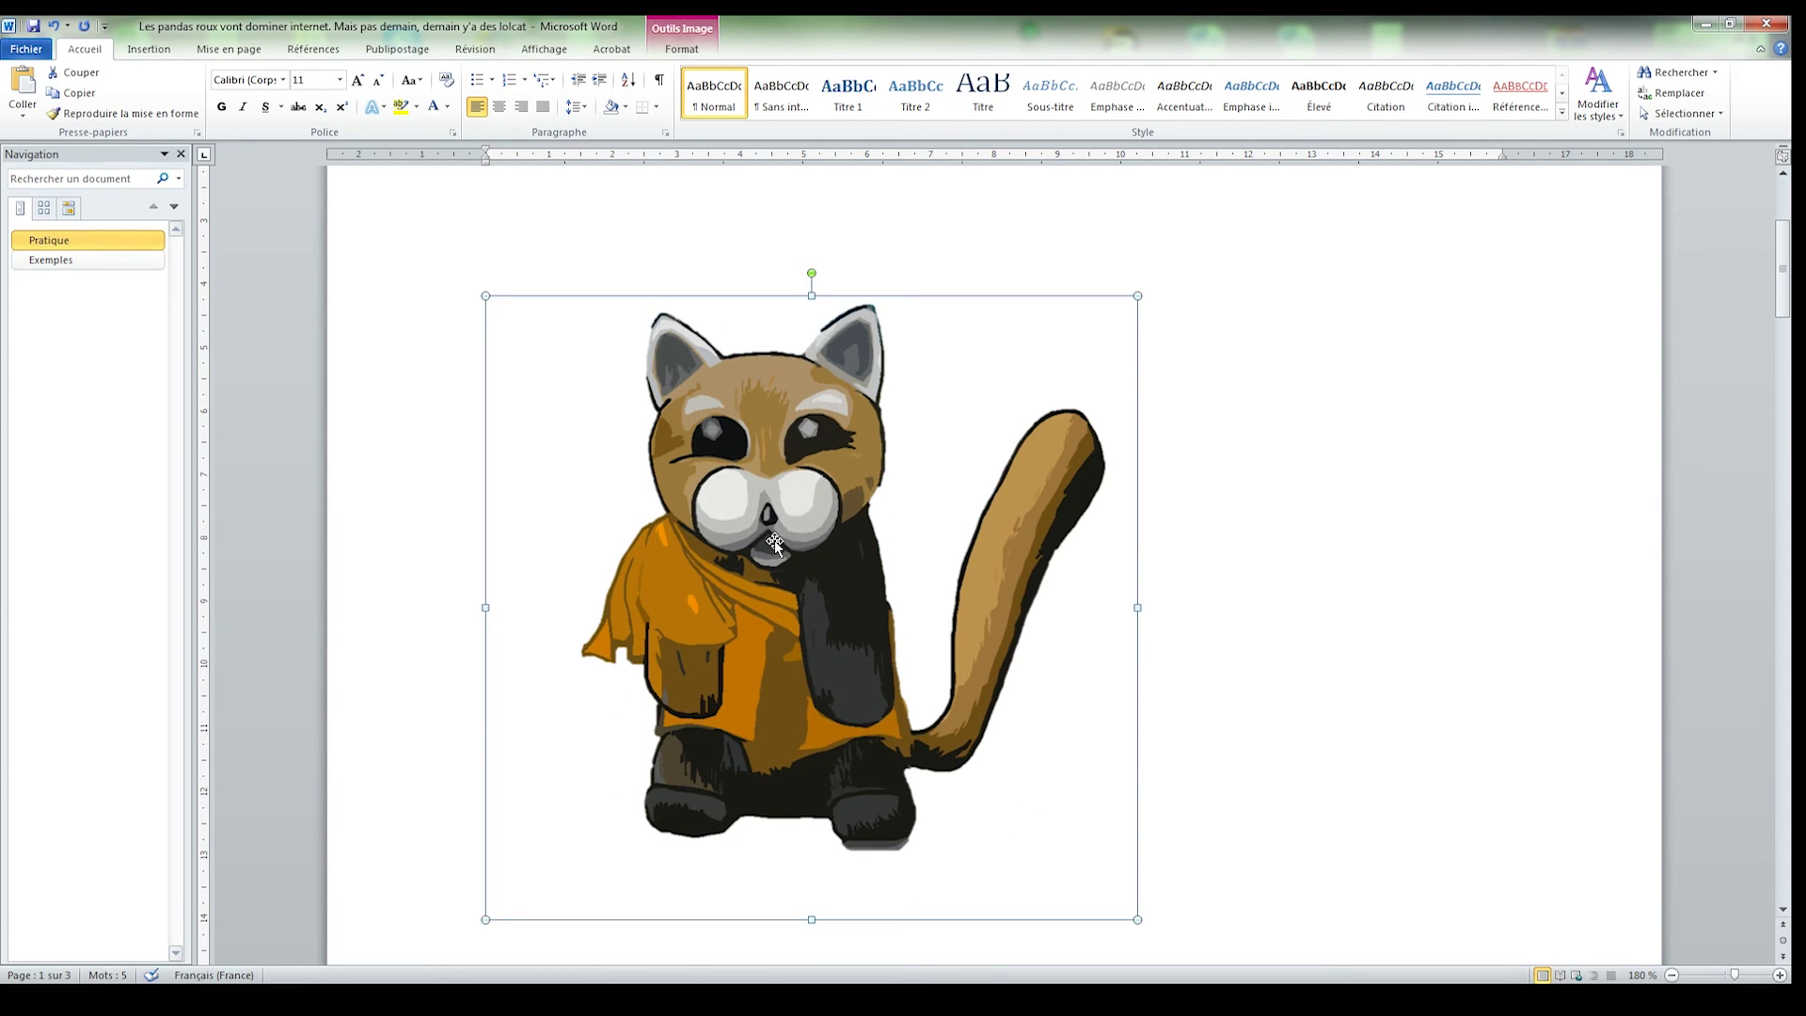
right_click(775, 540)
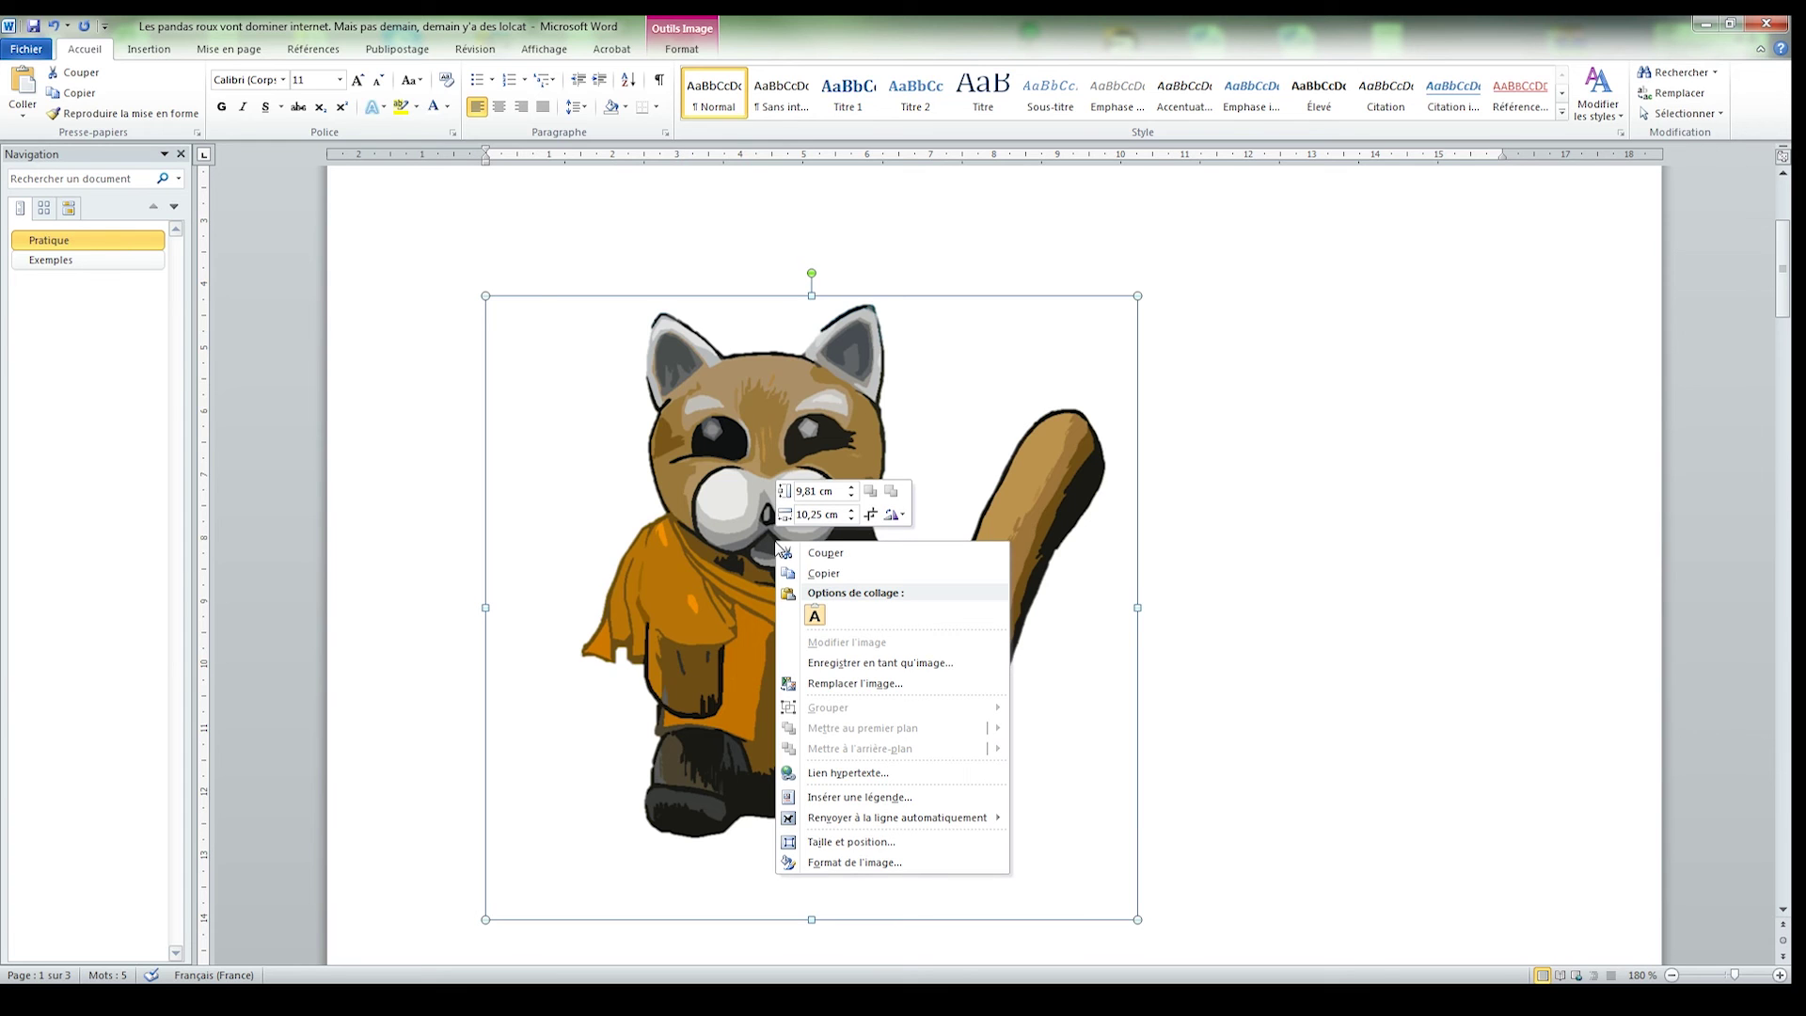
click(834, 665)
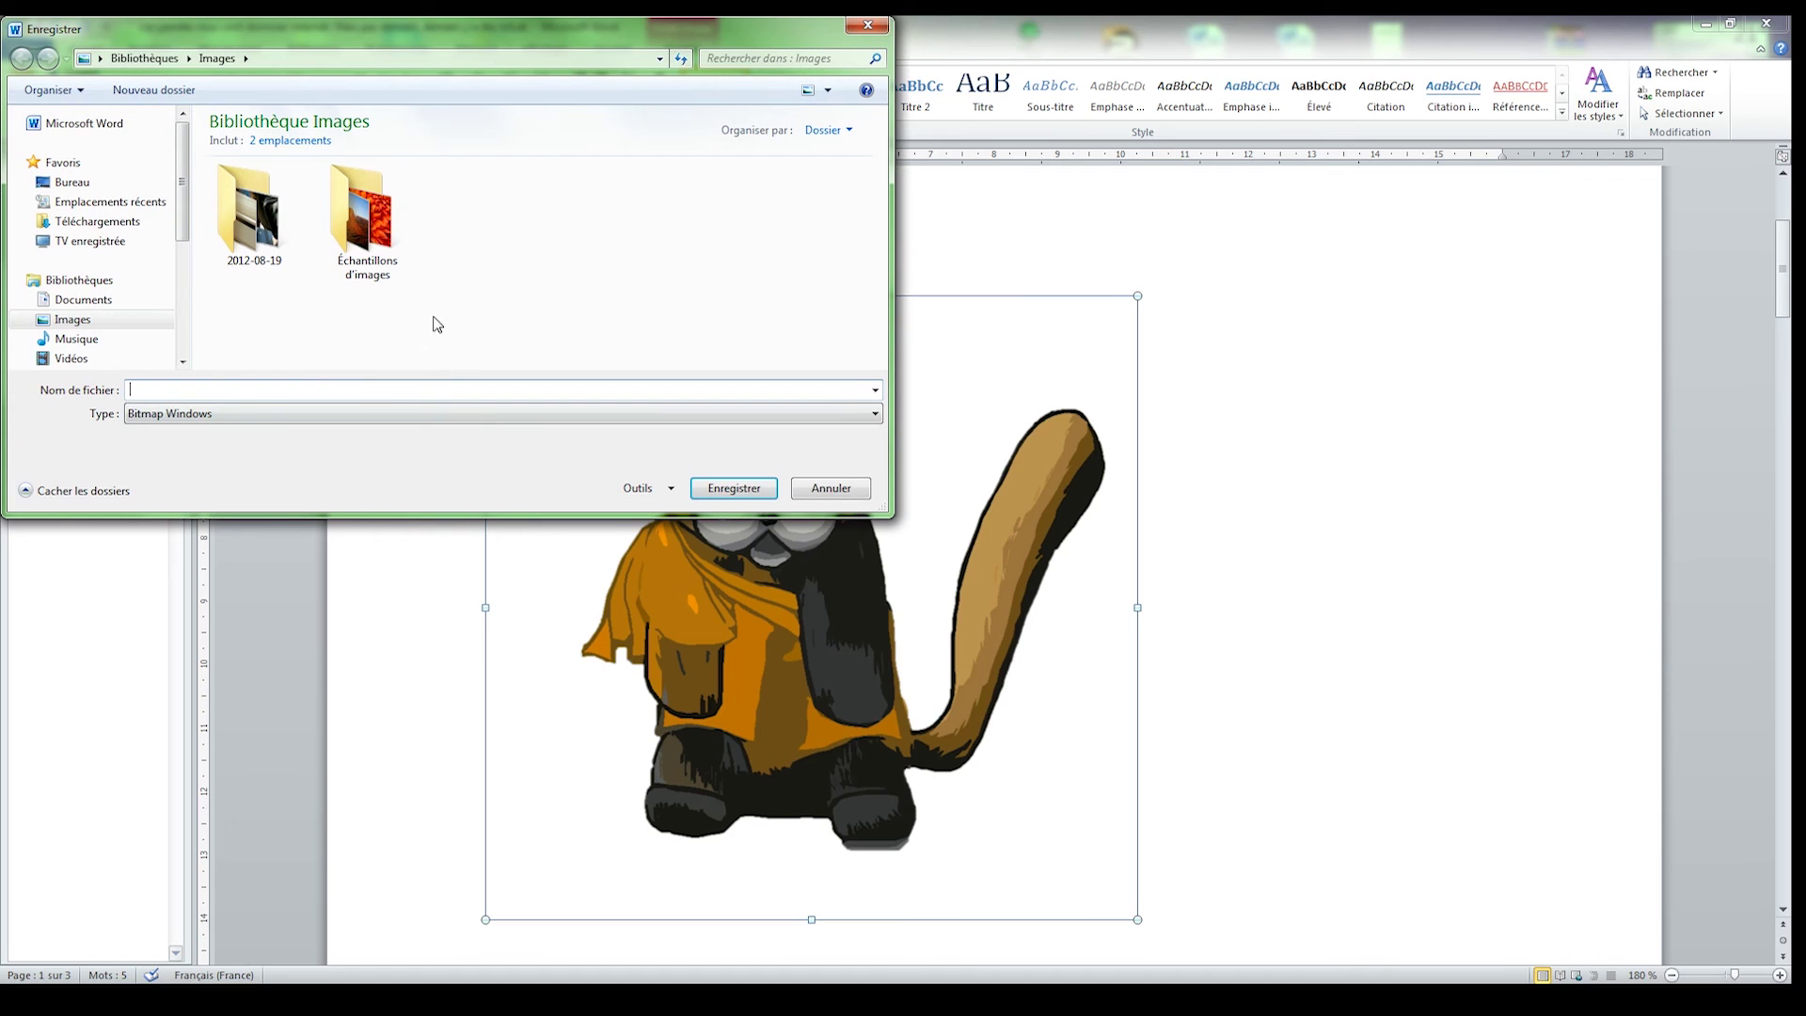
click(188, 420)
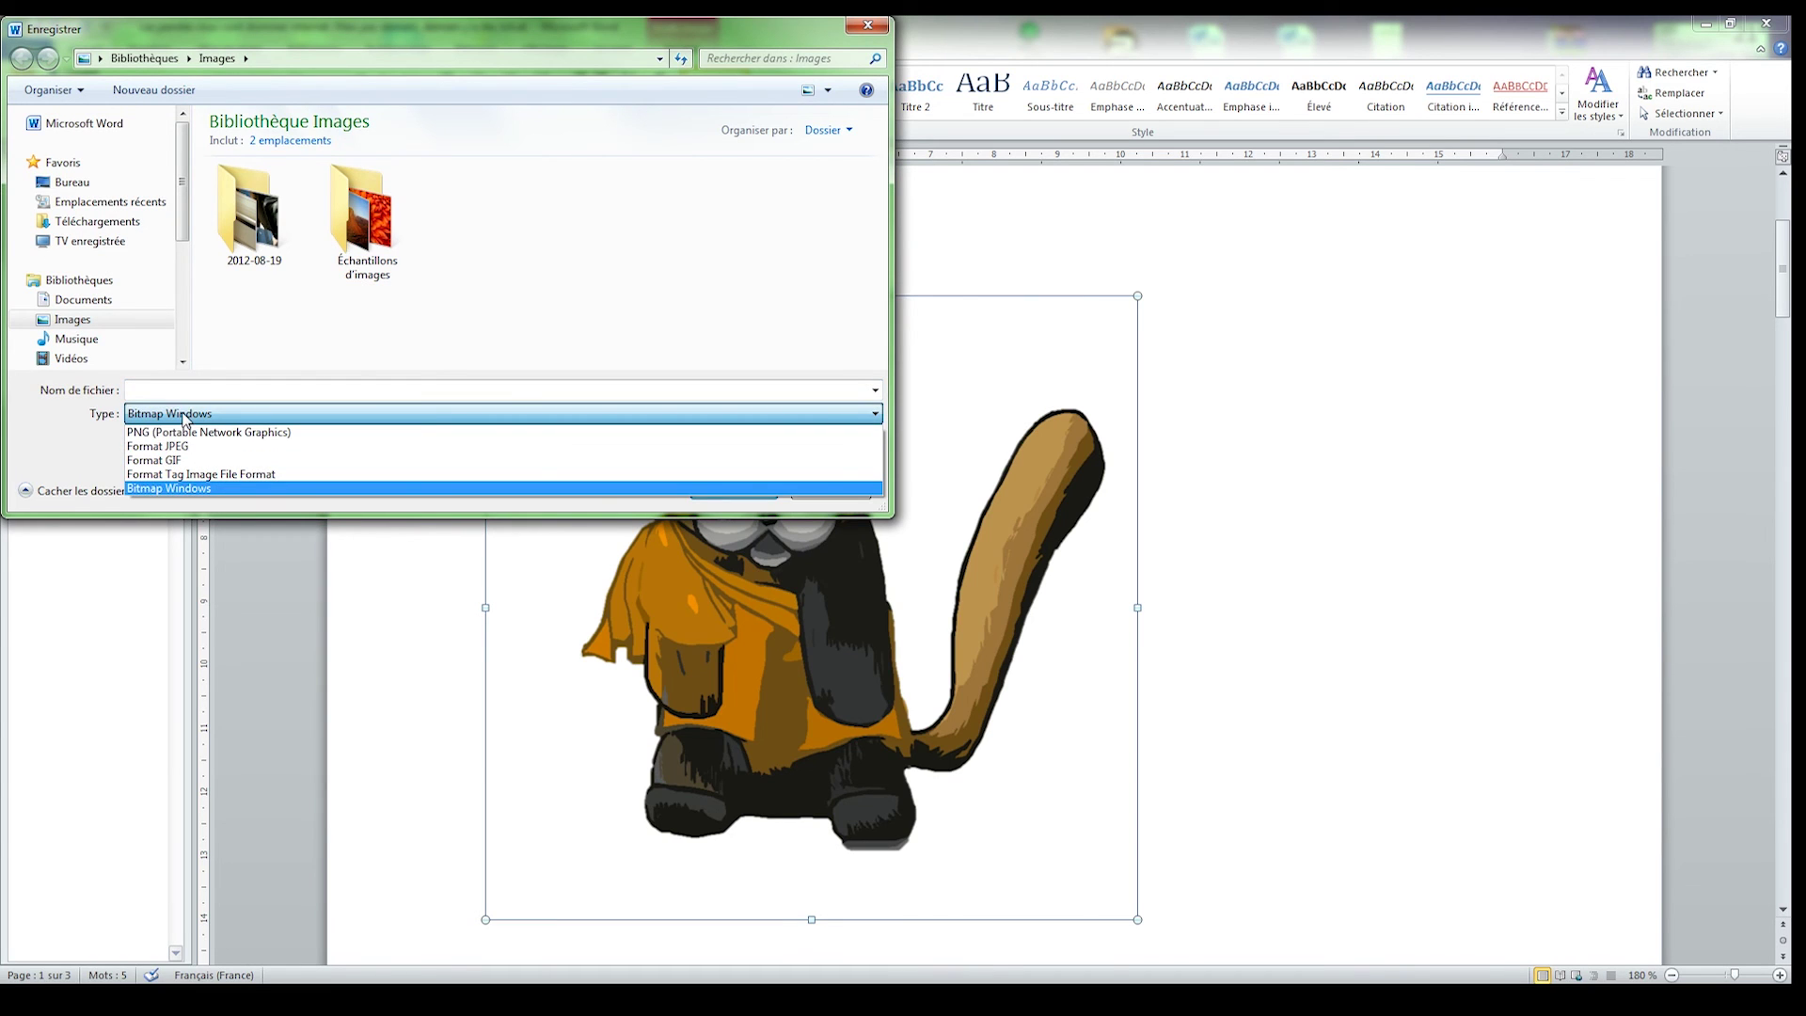
click(137, 433)
click(162, 391)
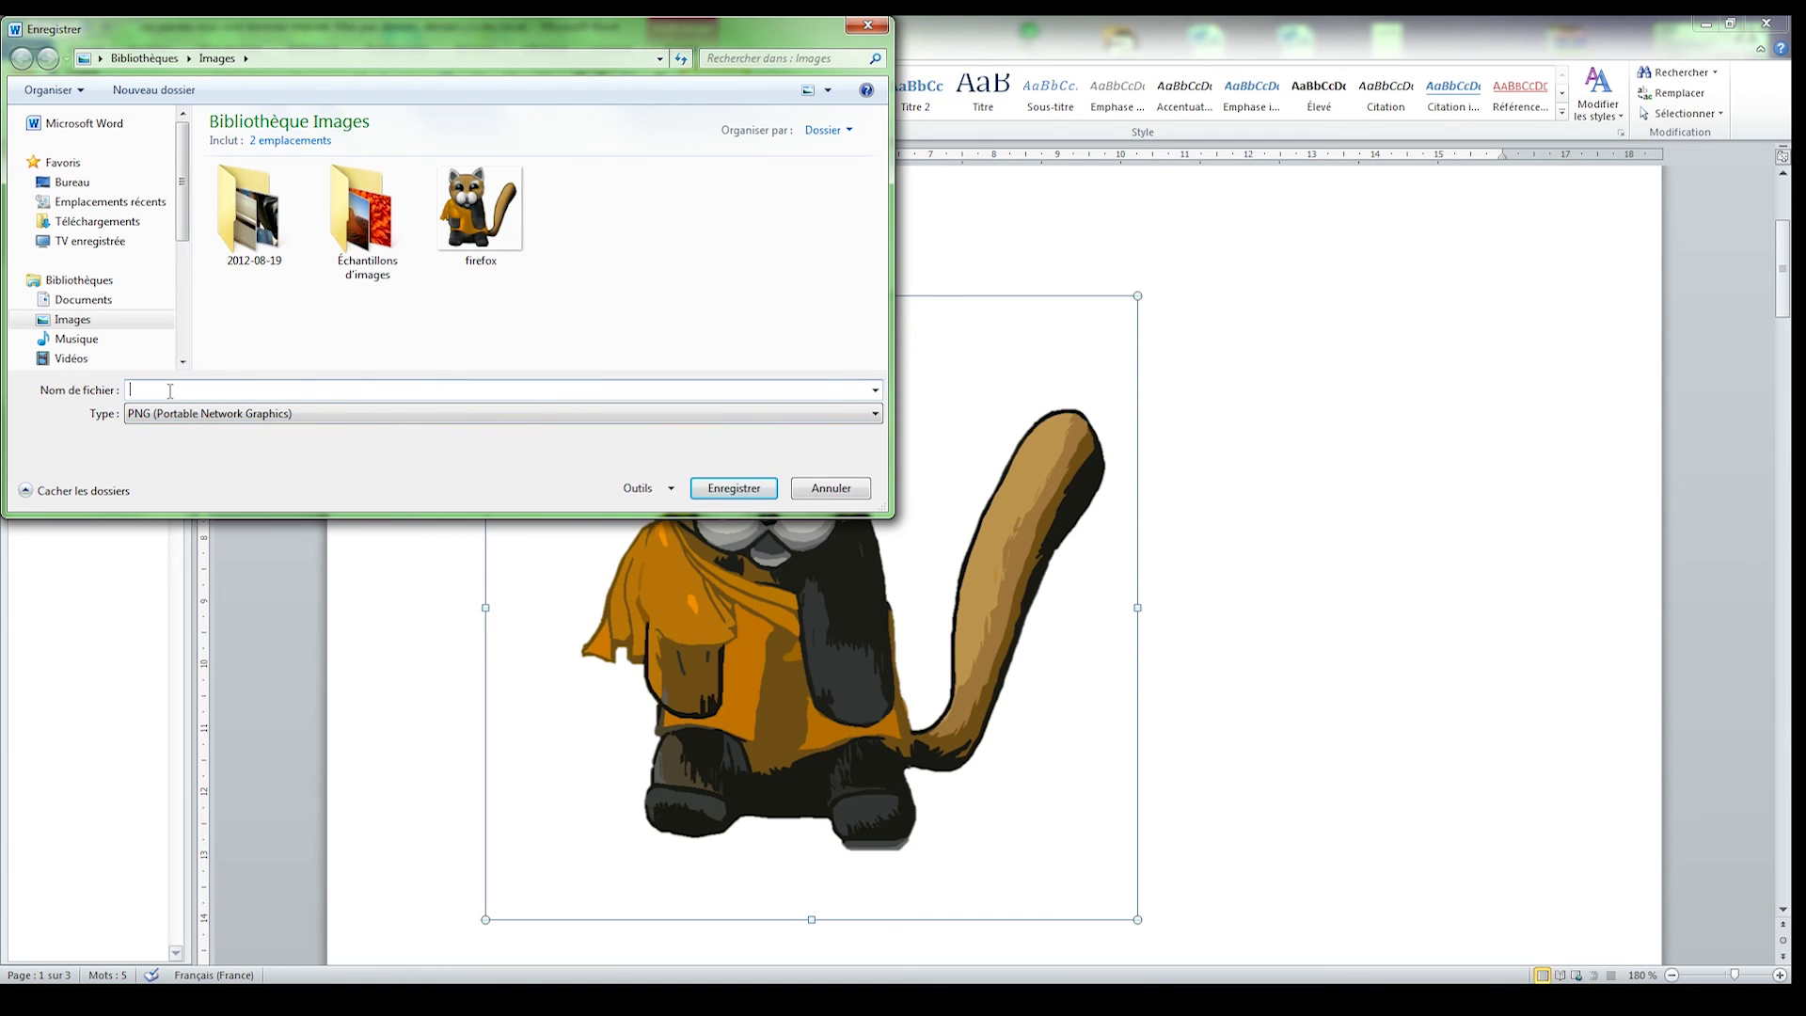
text(fire)
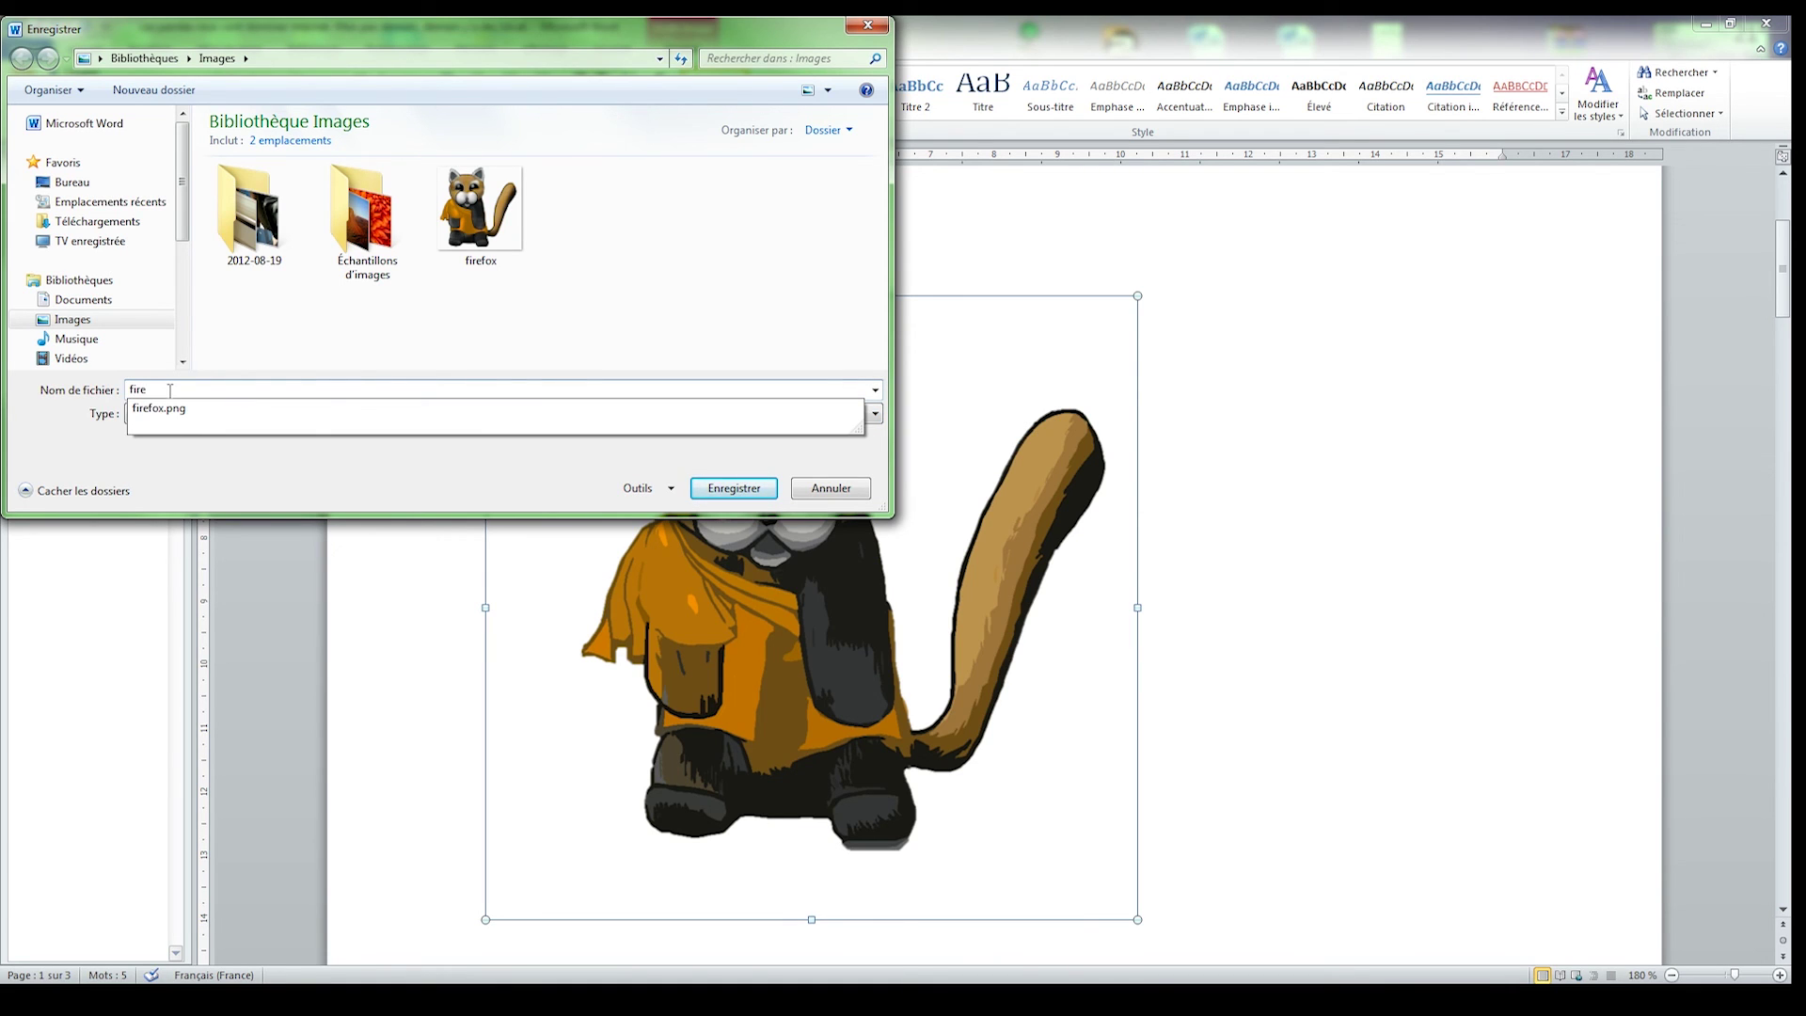
key(BackSpace)
key(BackSpace)
key(BackSpace)
click(830, 490)
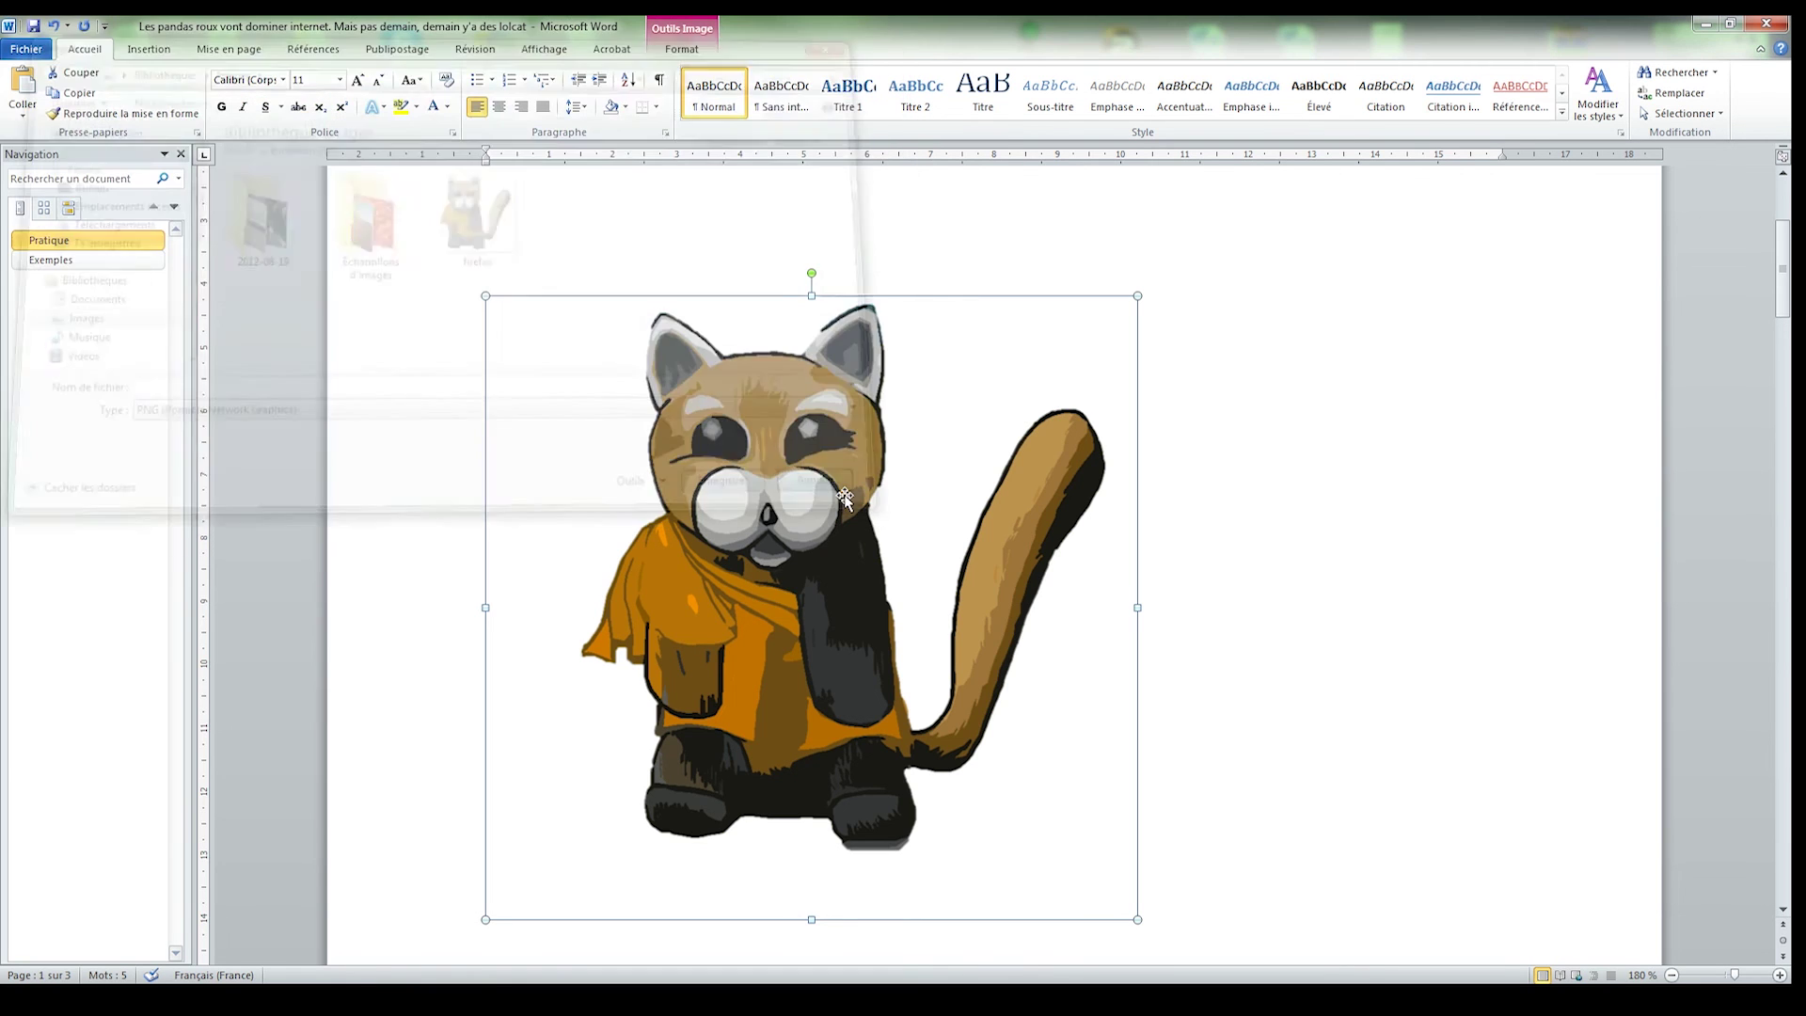
Apply the red panda picture bullet to the empty line below item C in the list.
scroll(845, 612, down, 3)
scroll(845, 612, up, 2)
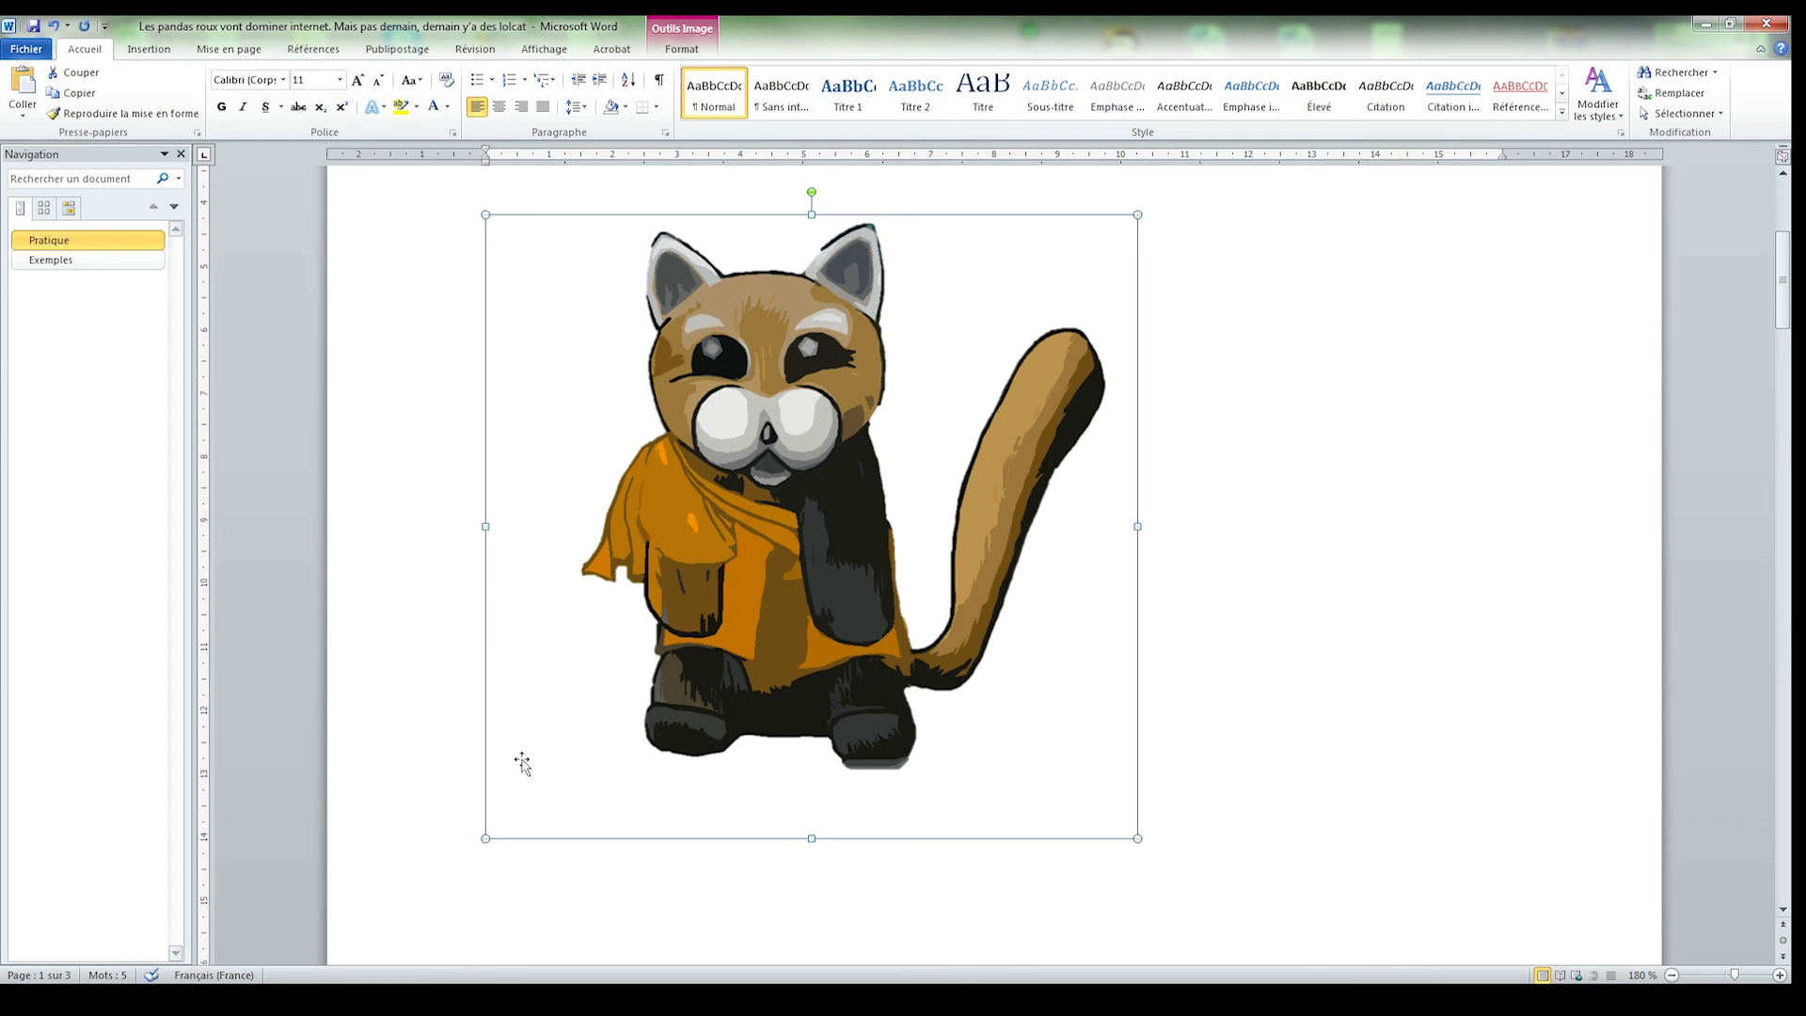
scroll(520, 760, down, 10)
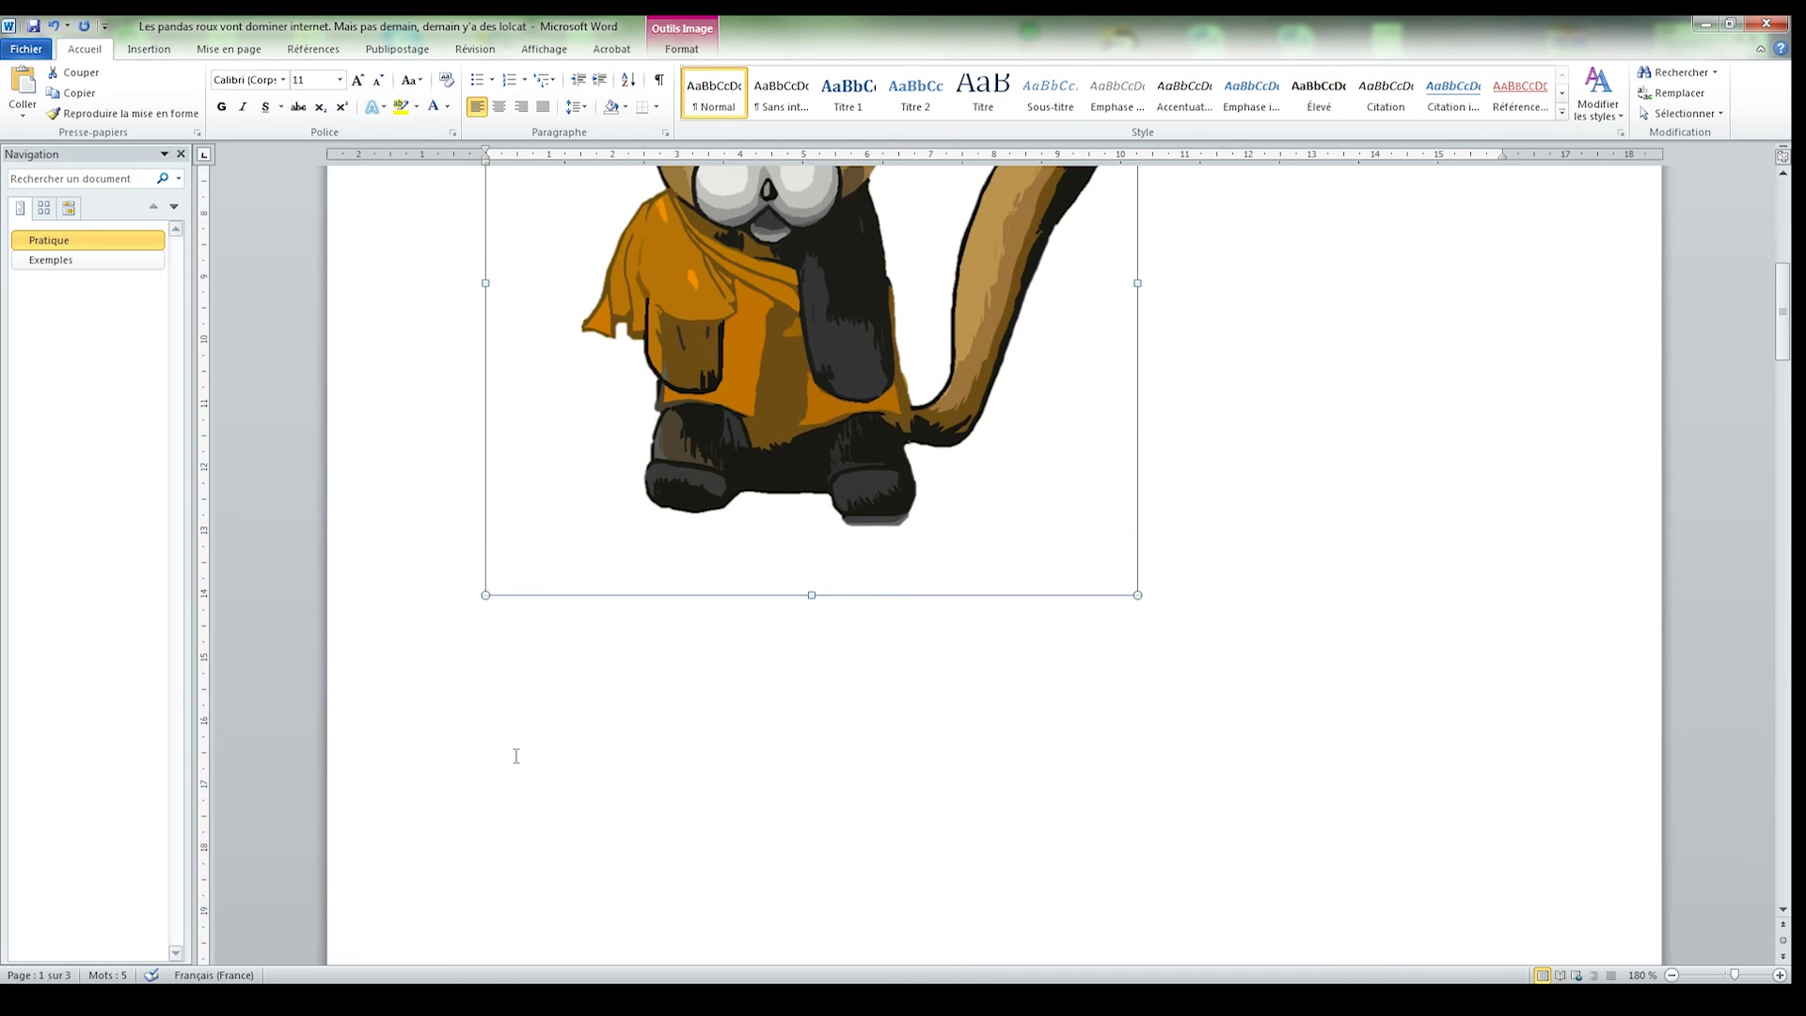
scroll(516, 756, down, 15)
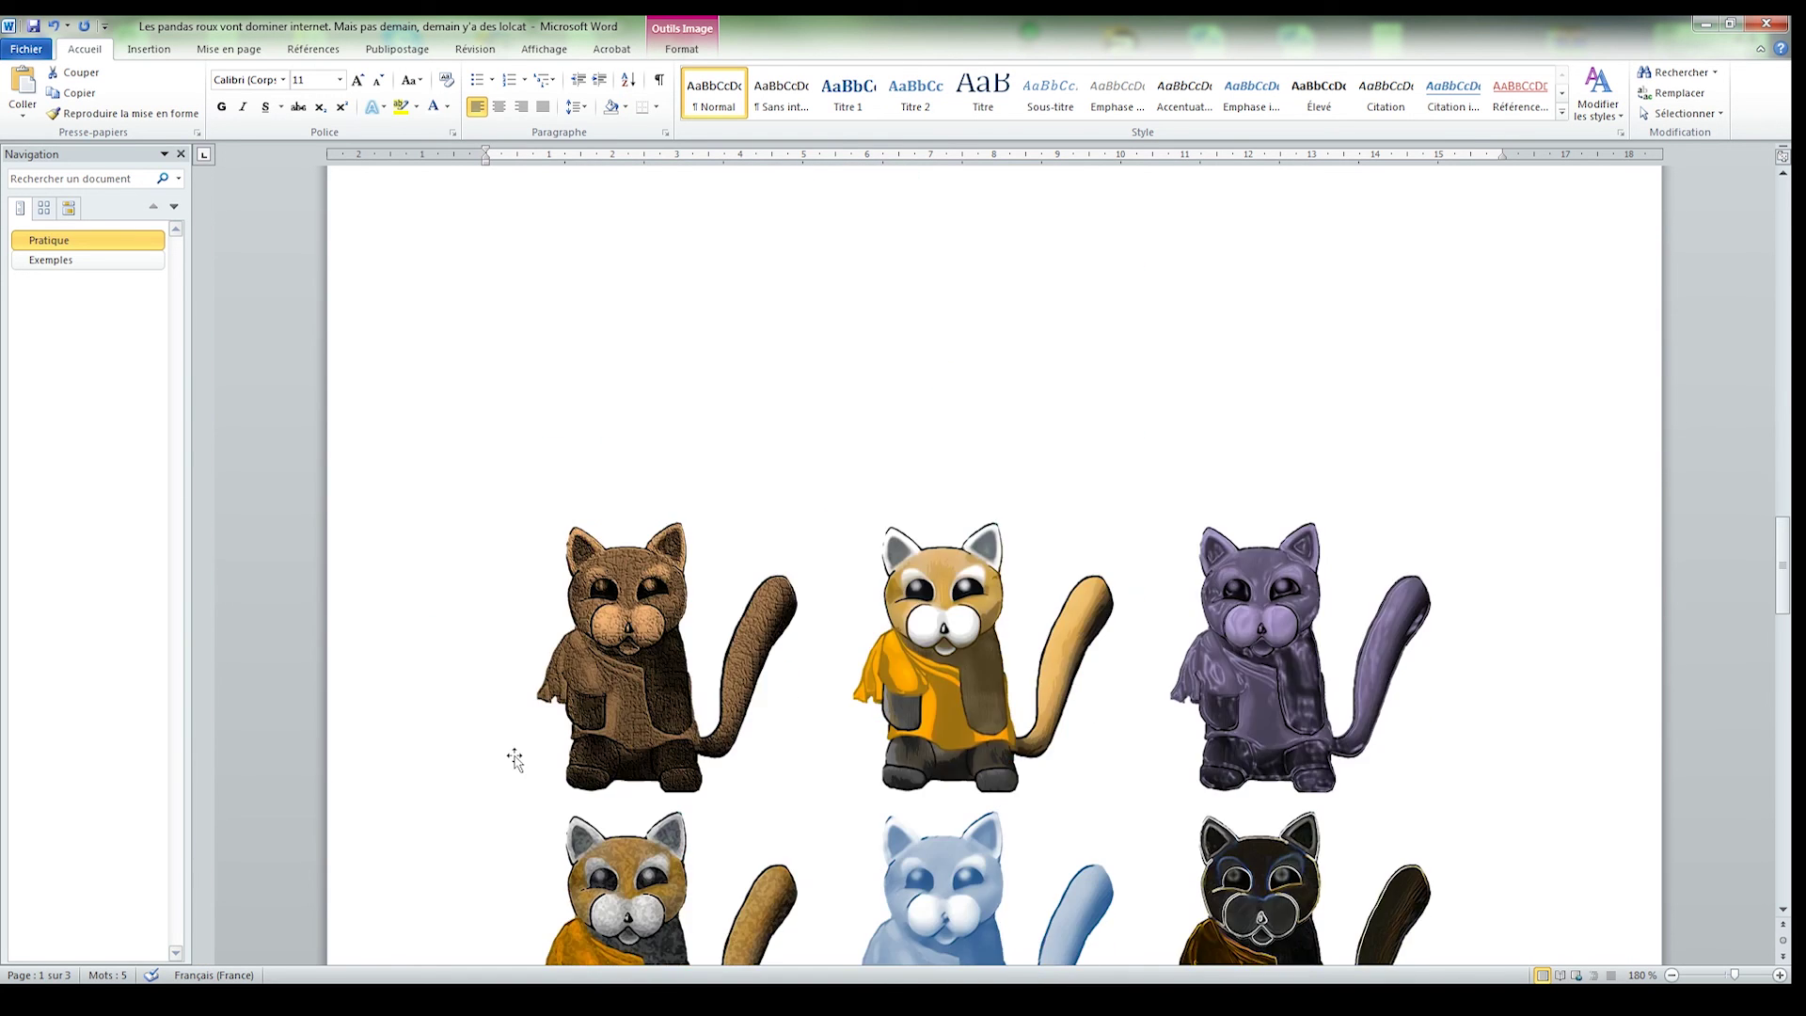
scroll(516, 755, down, 4)
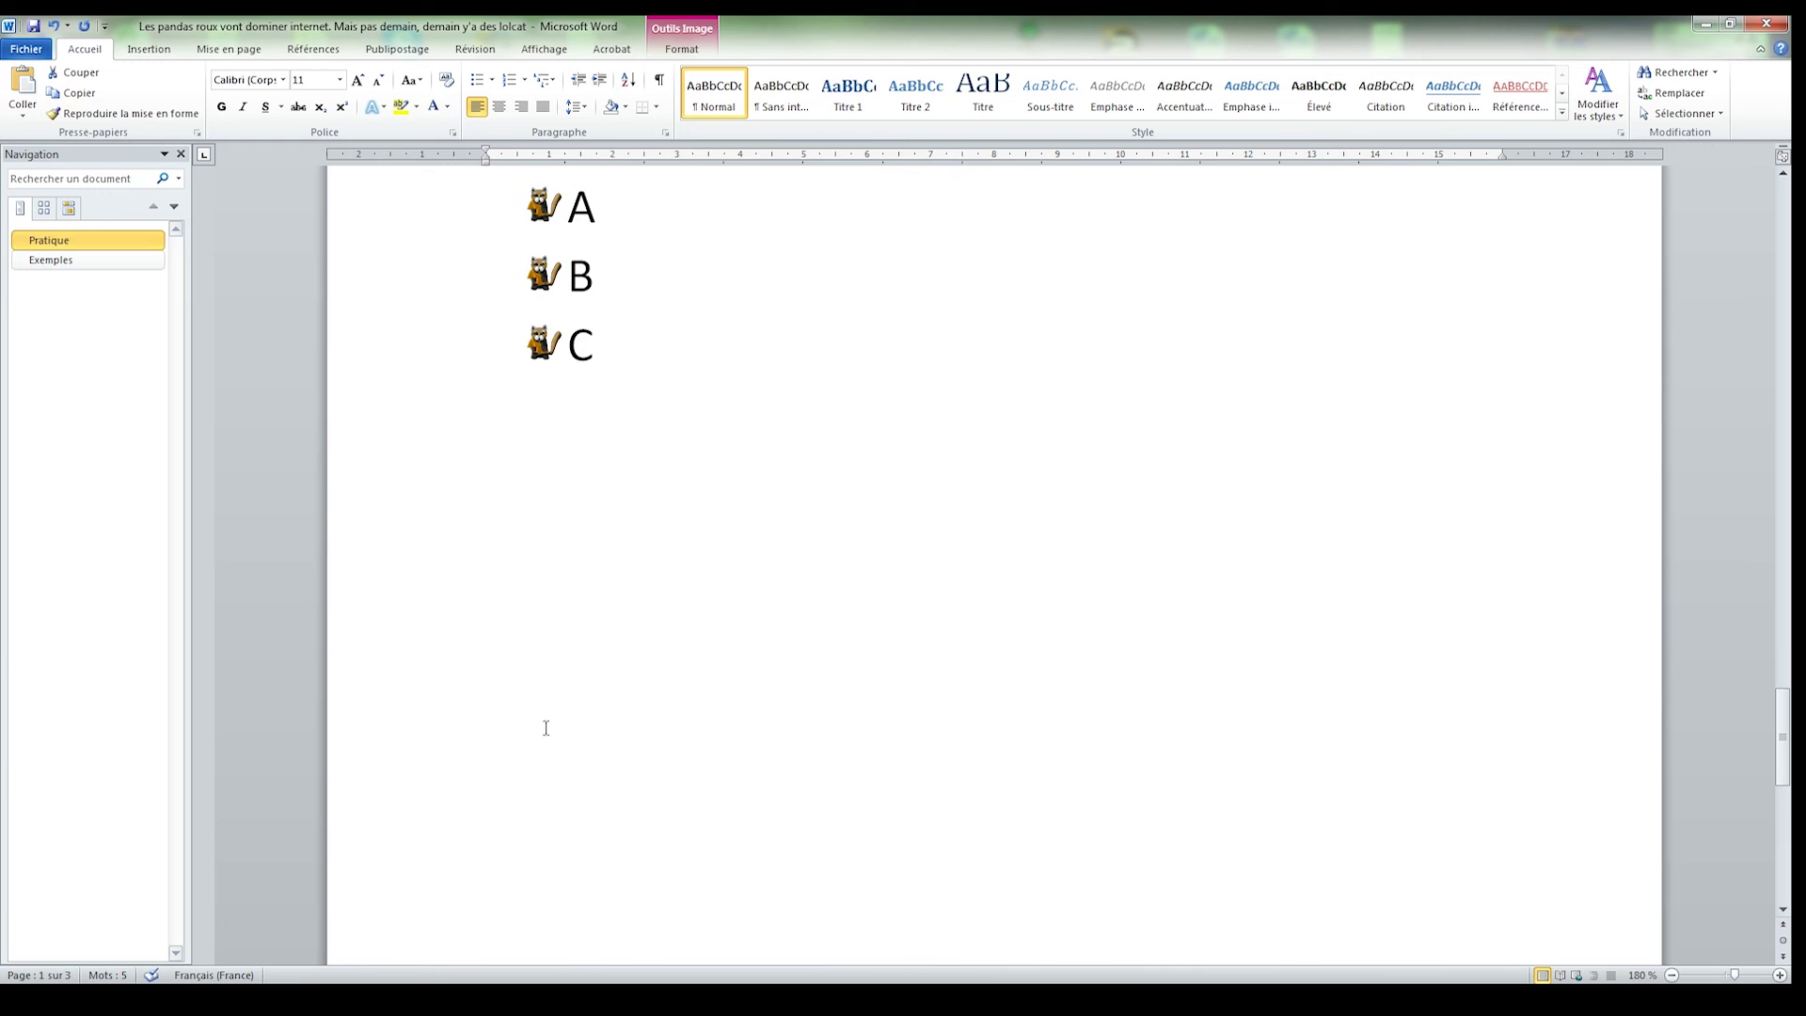
click(546, 727)
click(485, 83)
Review the new-bullet options for using a picture, including importing one from the Images library, and close them without changes.
click(493, 83)
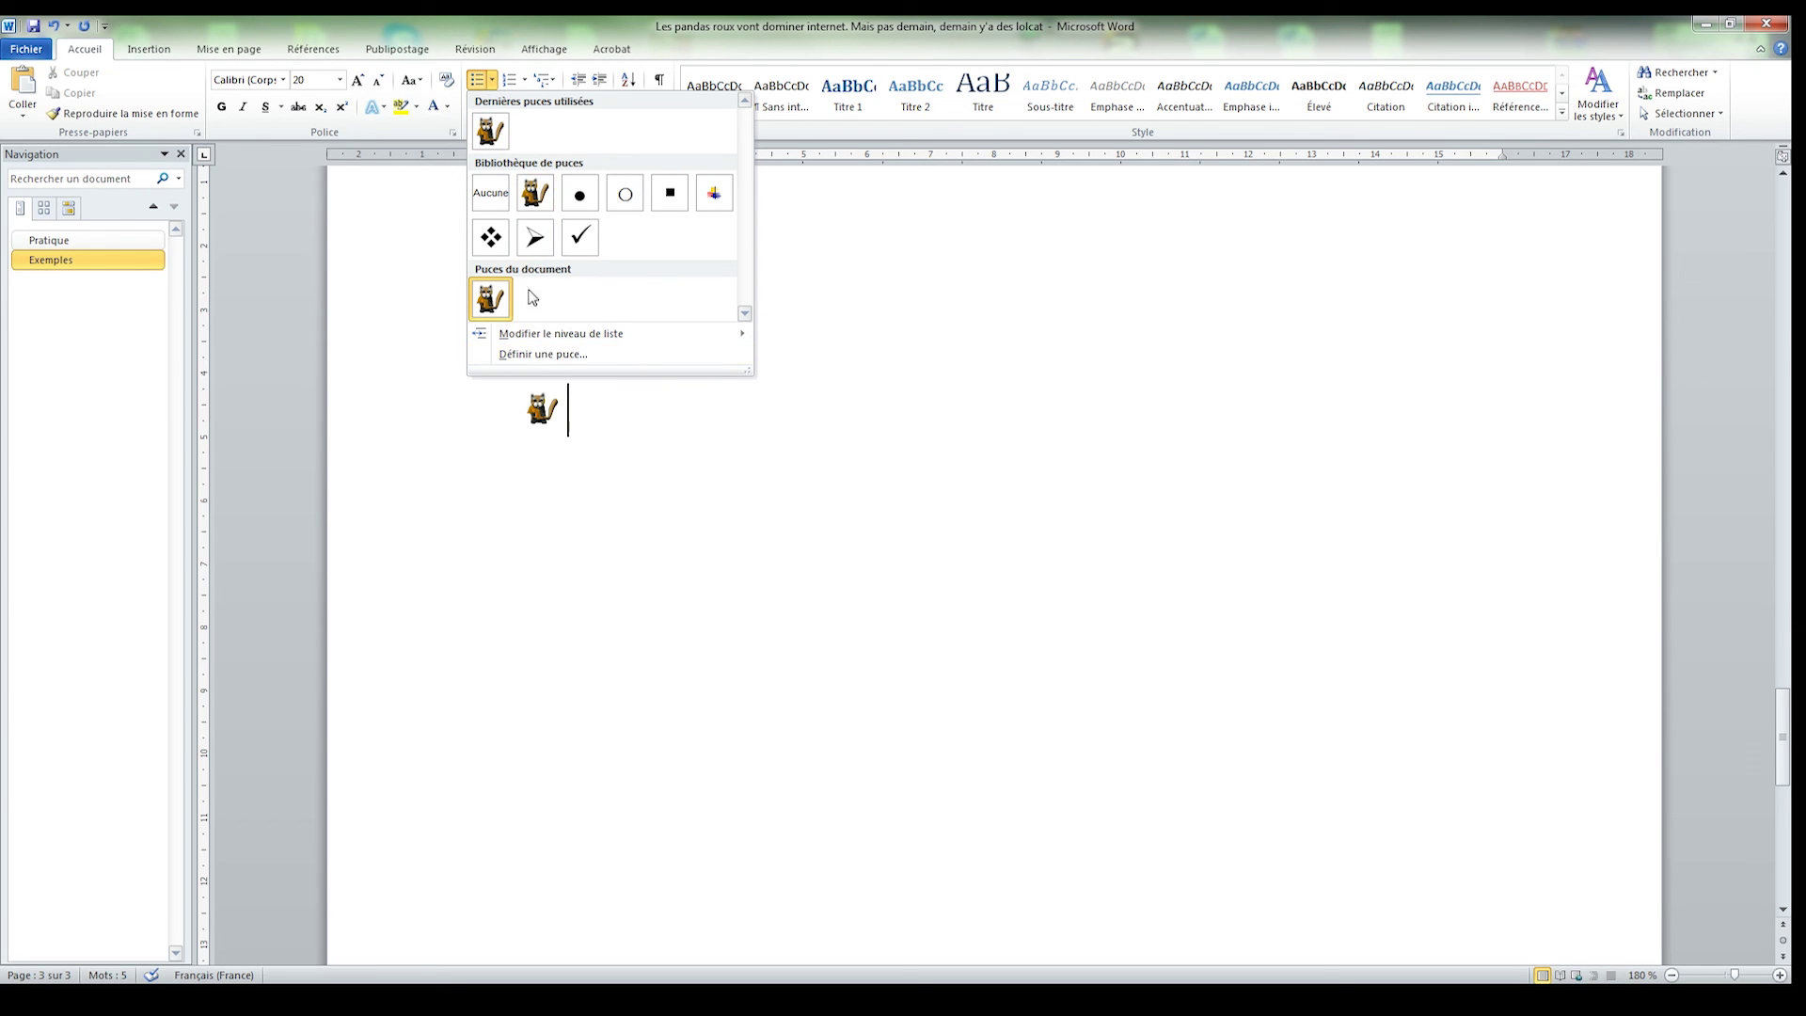
click(533, 355)
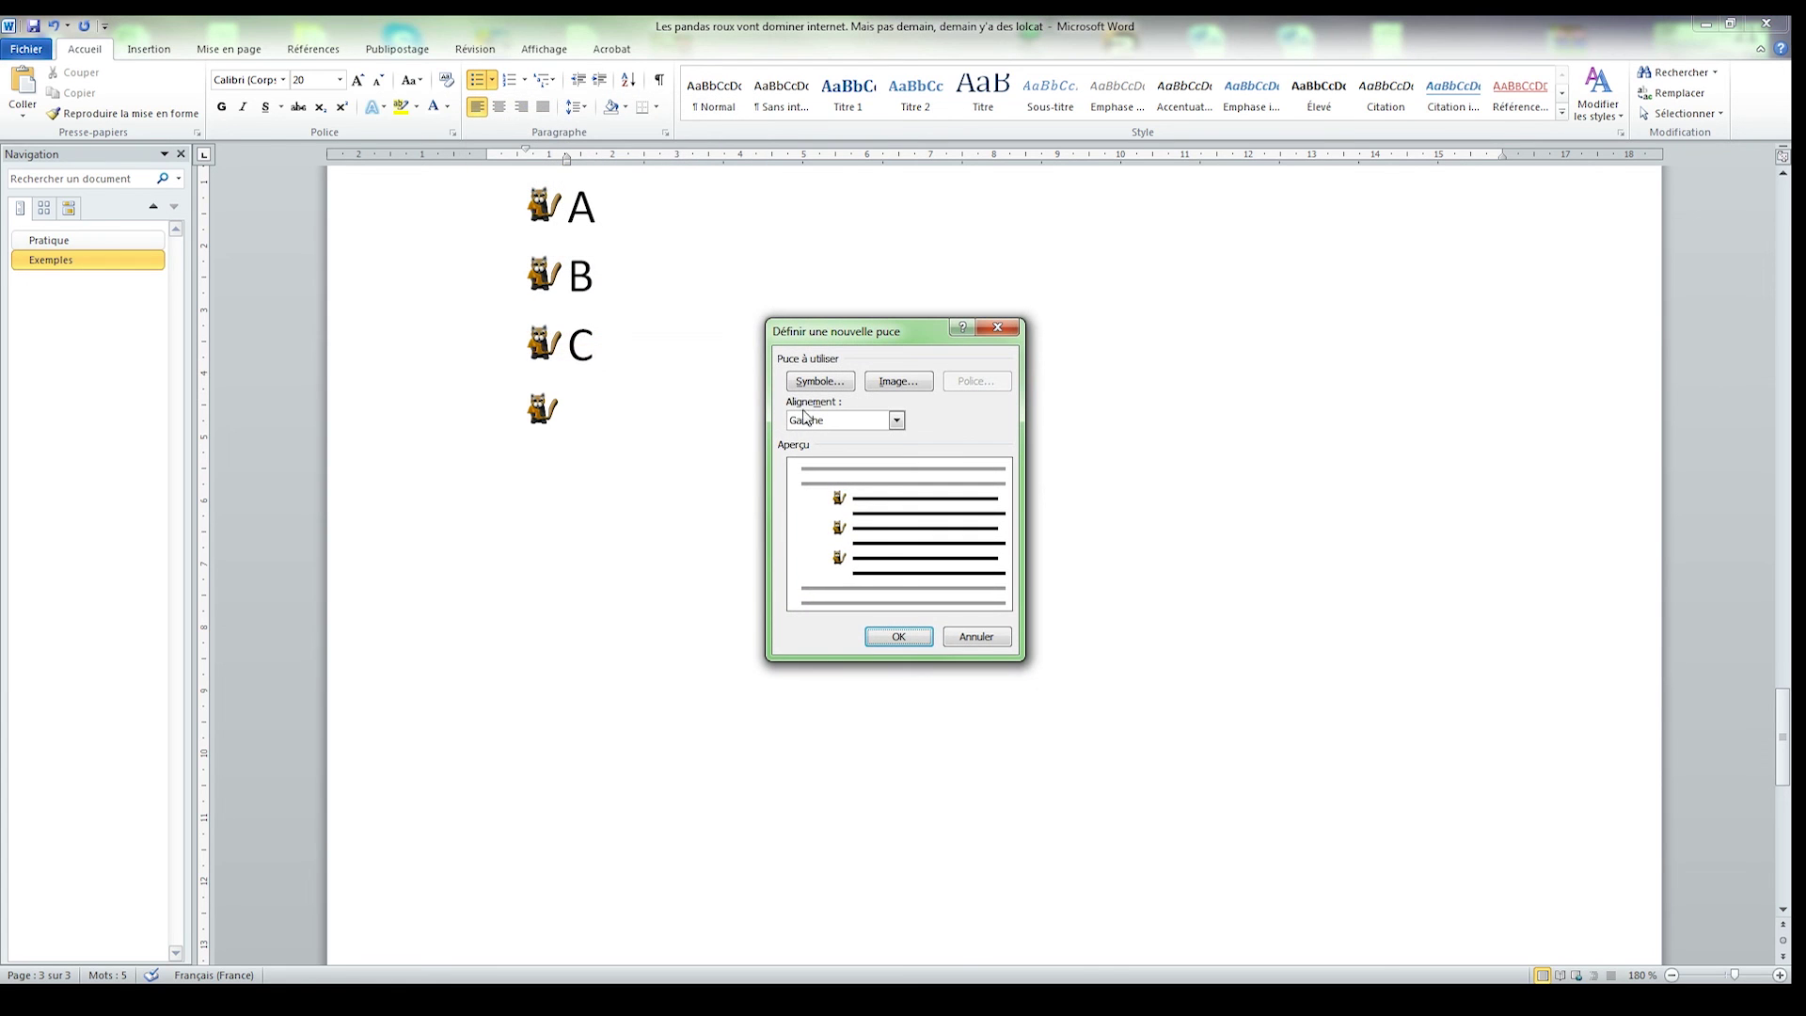
click(889, 383)
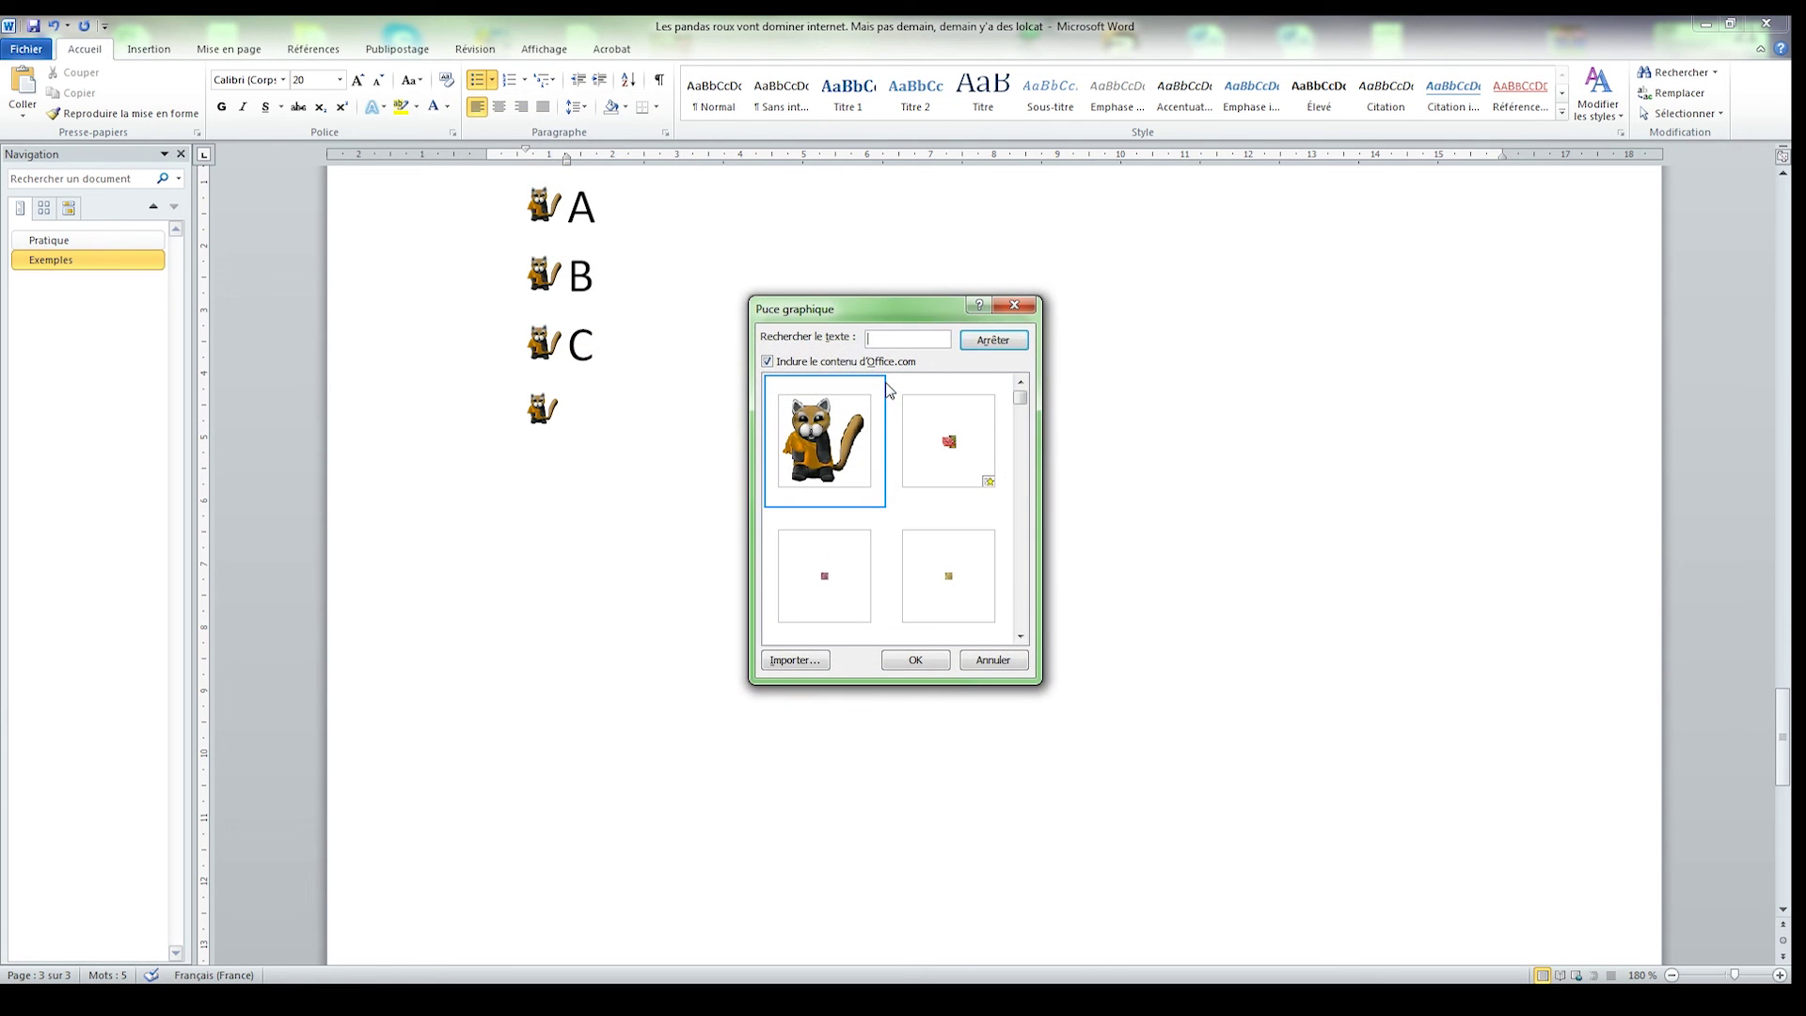
click(812, 662)
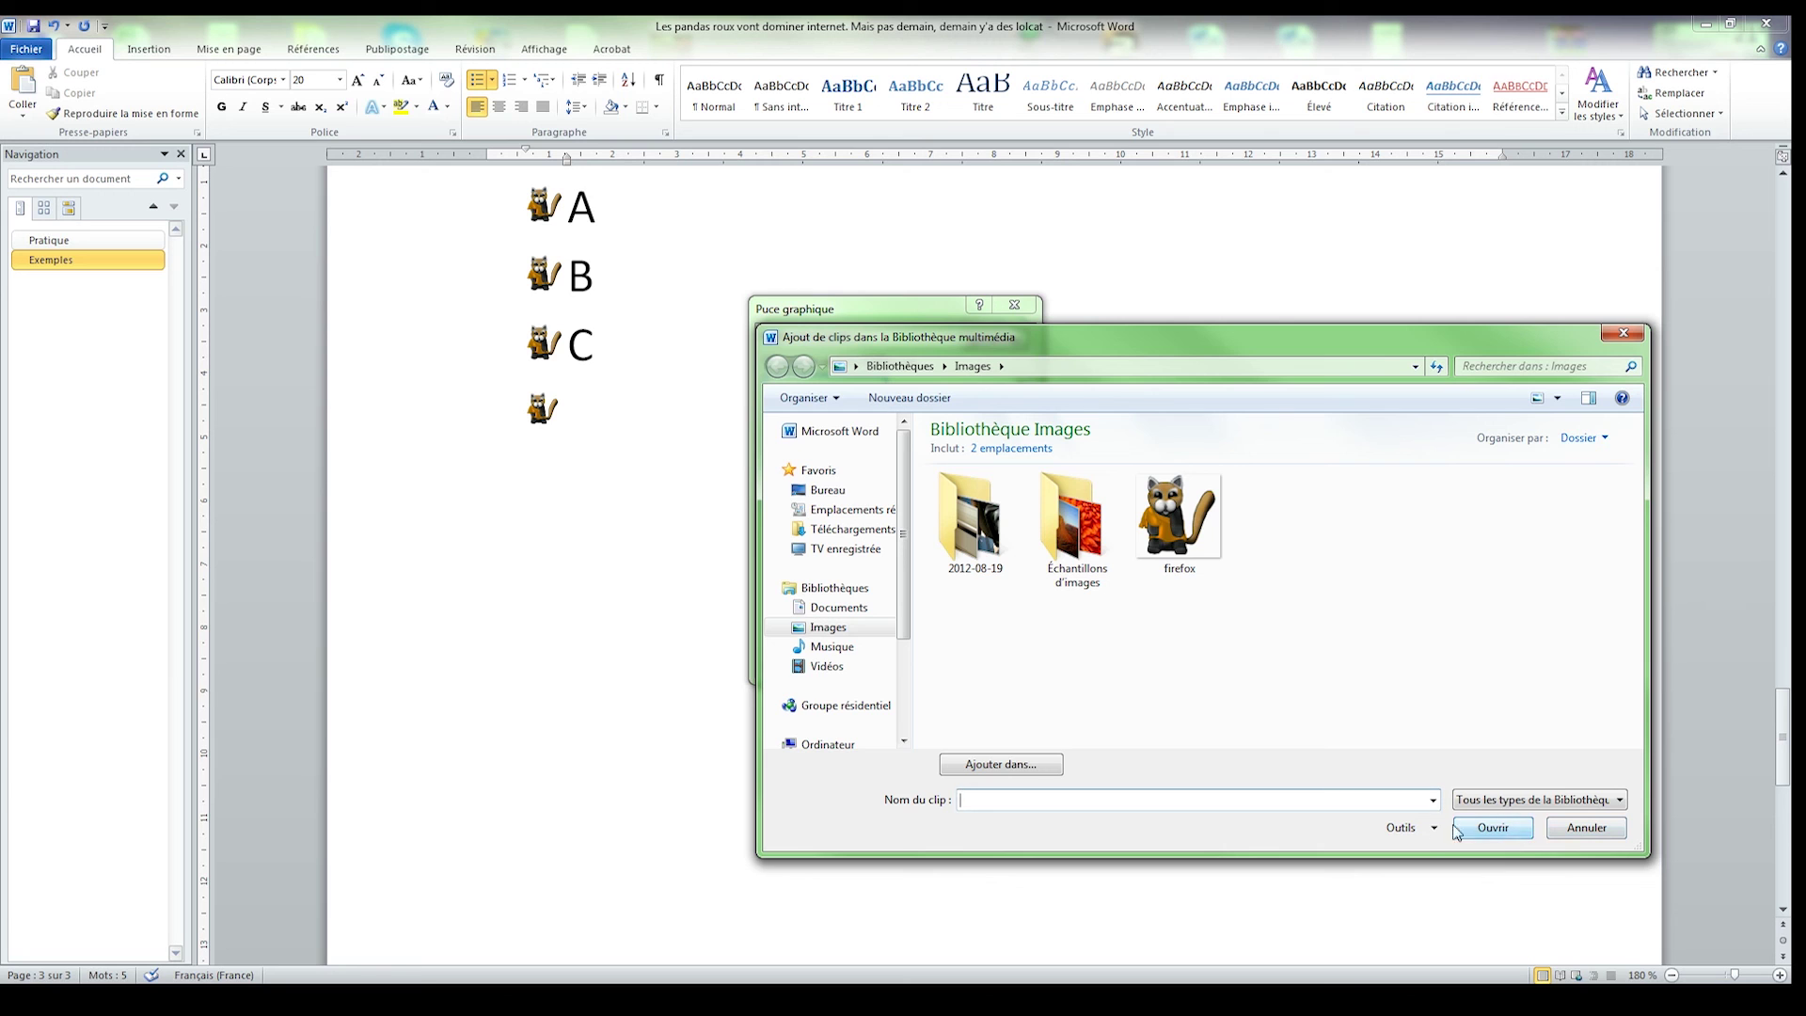
click(1580, 831)
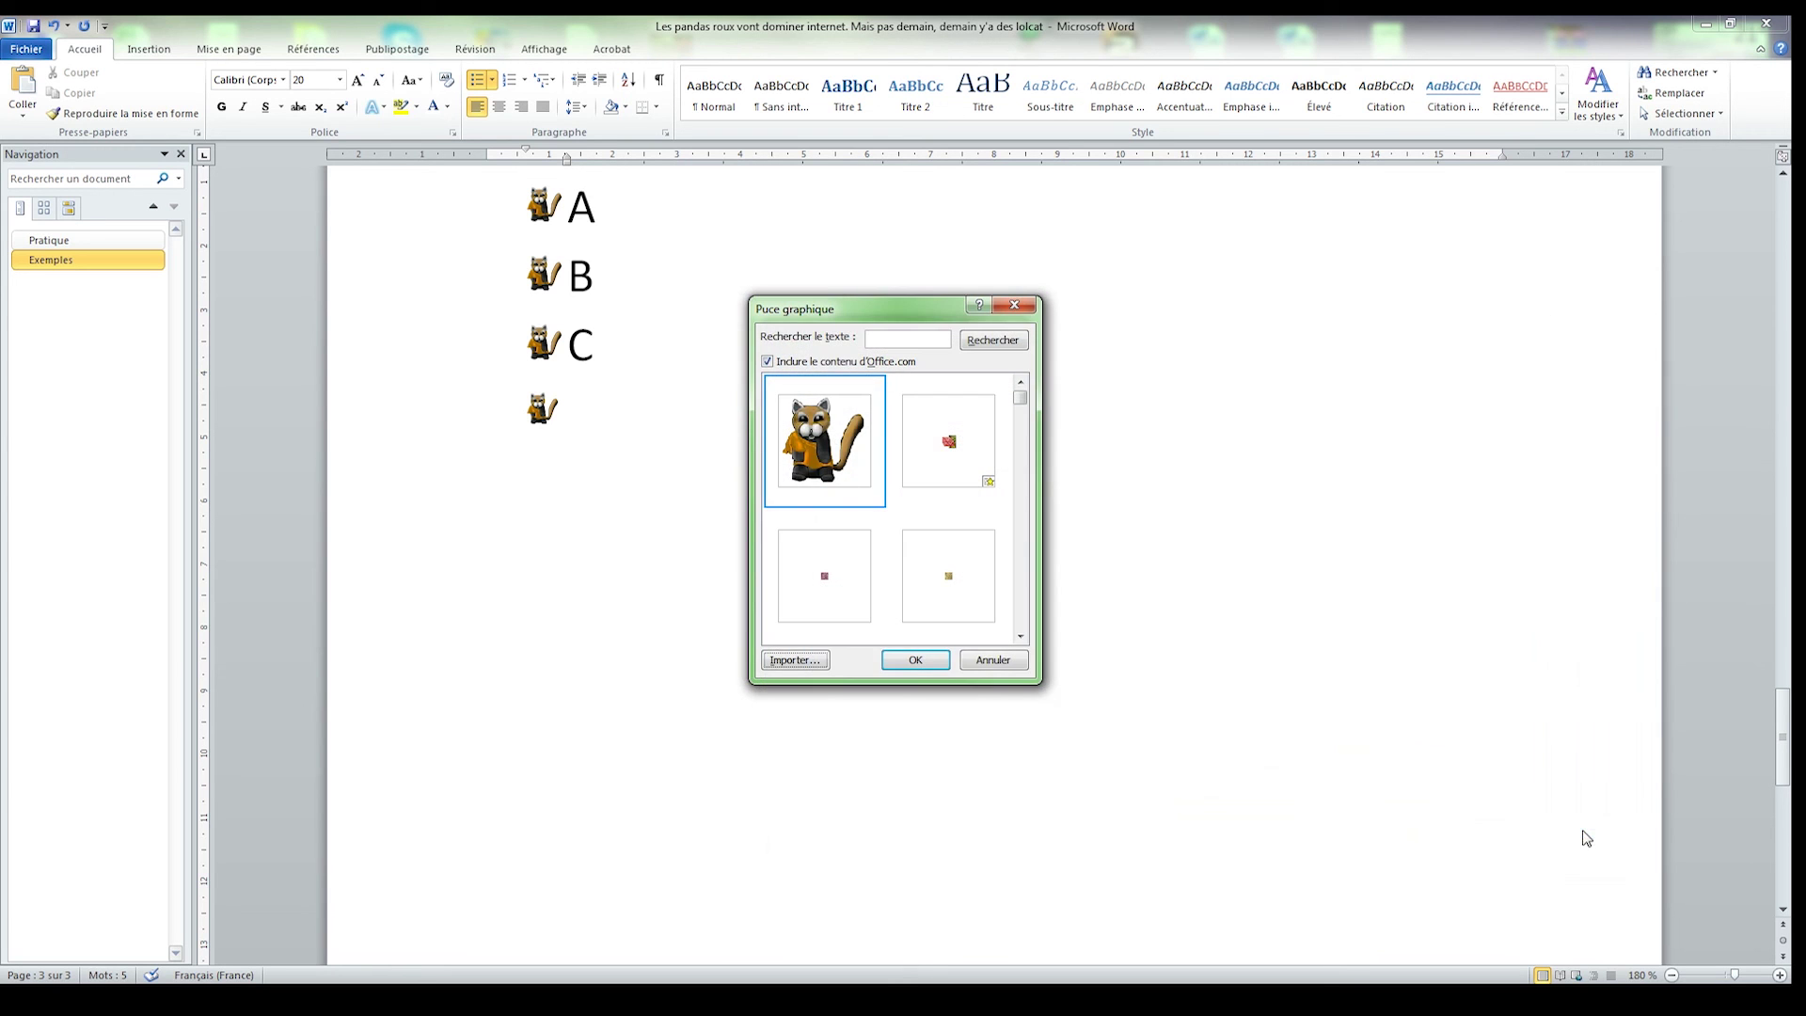
click(1026, 304)
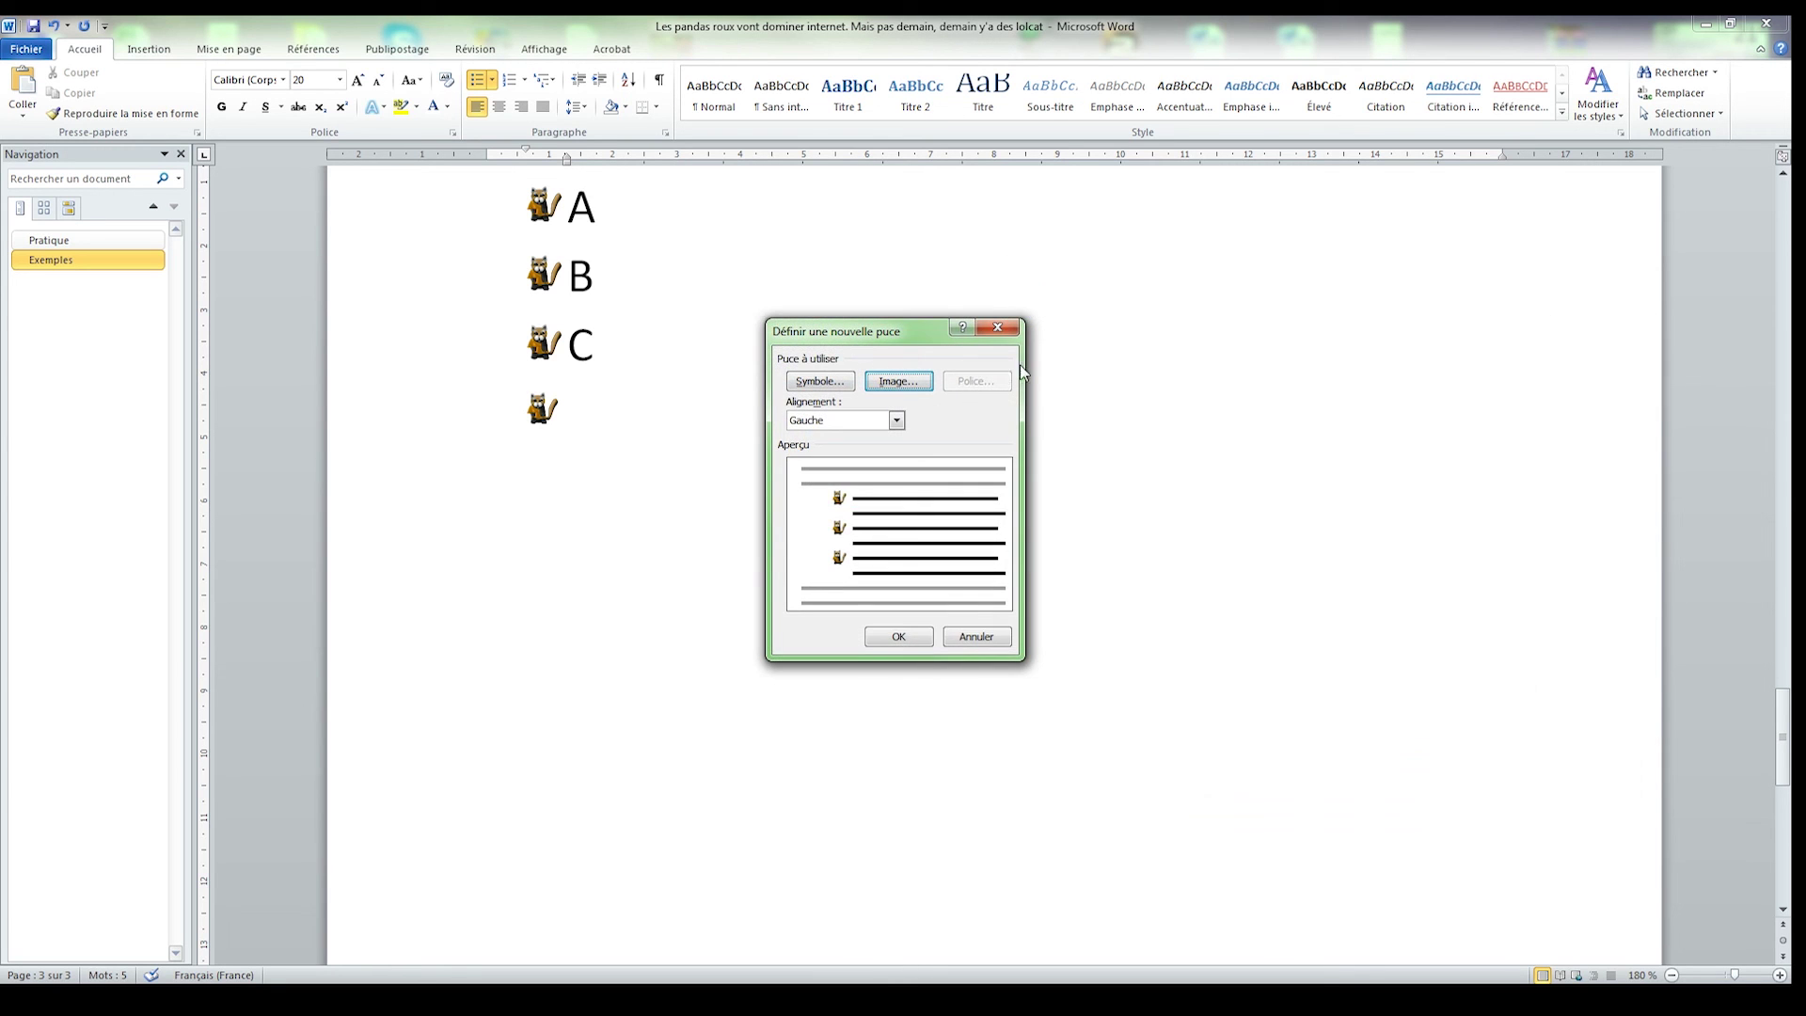
click(1006, 325)
scroll(730, 591, up, 5)
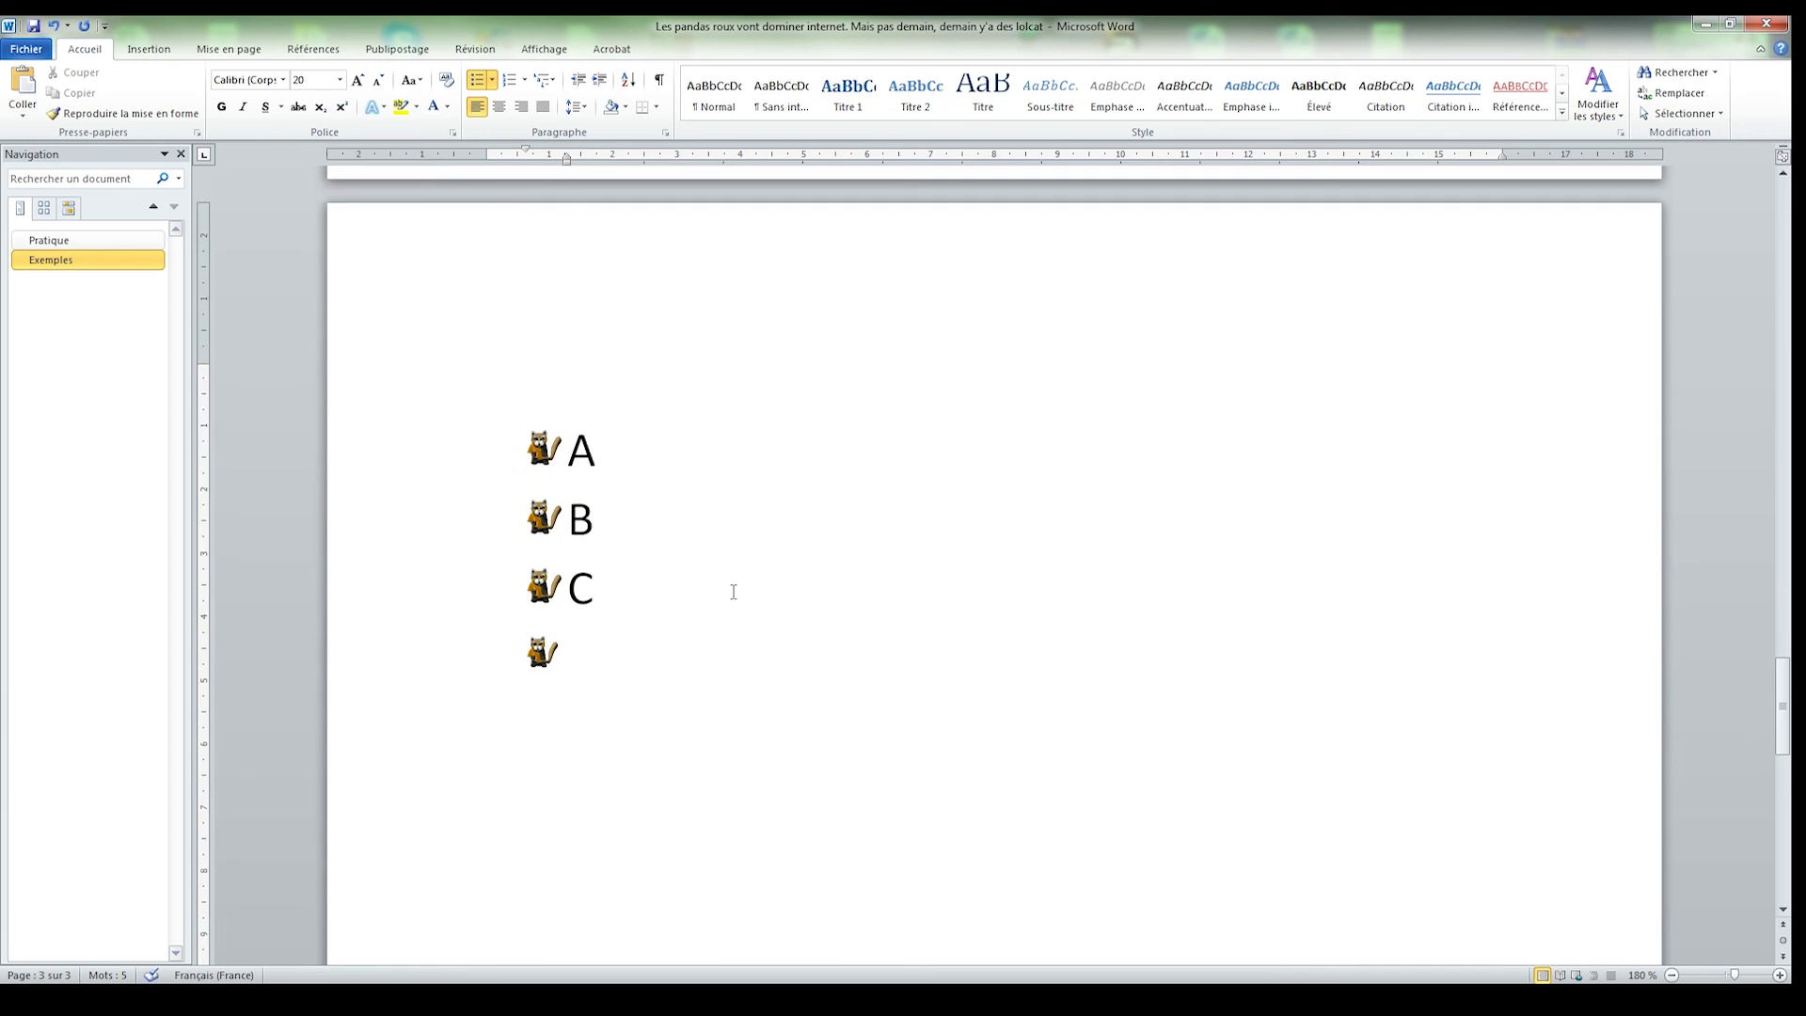
scroll(727, 595, up, 15)
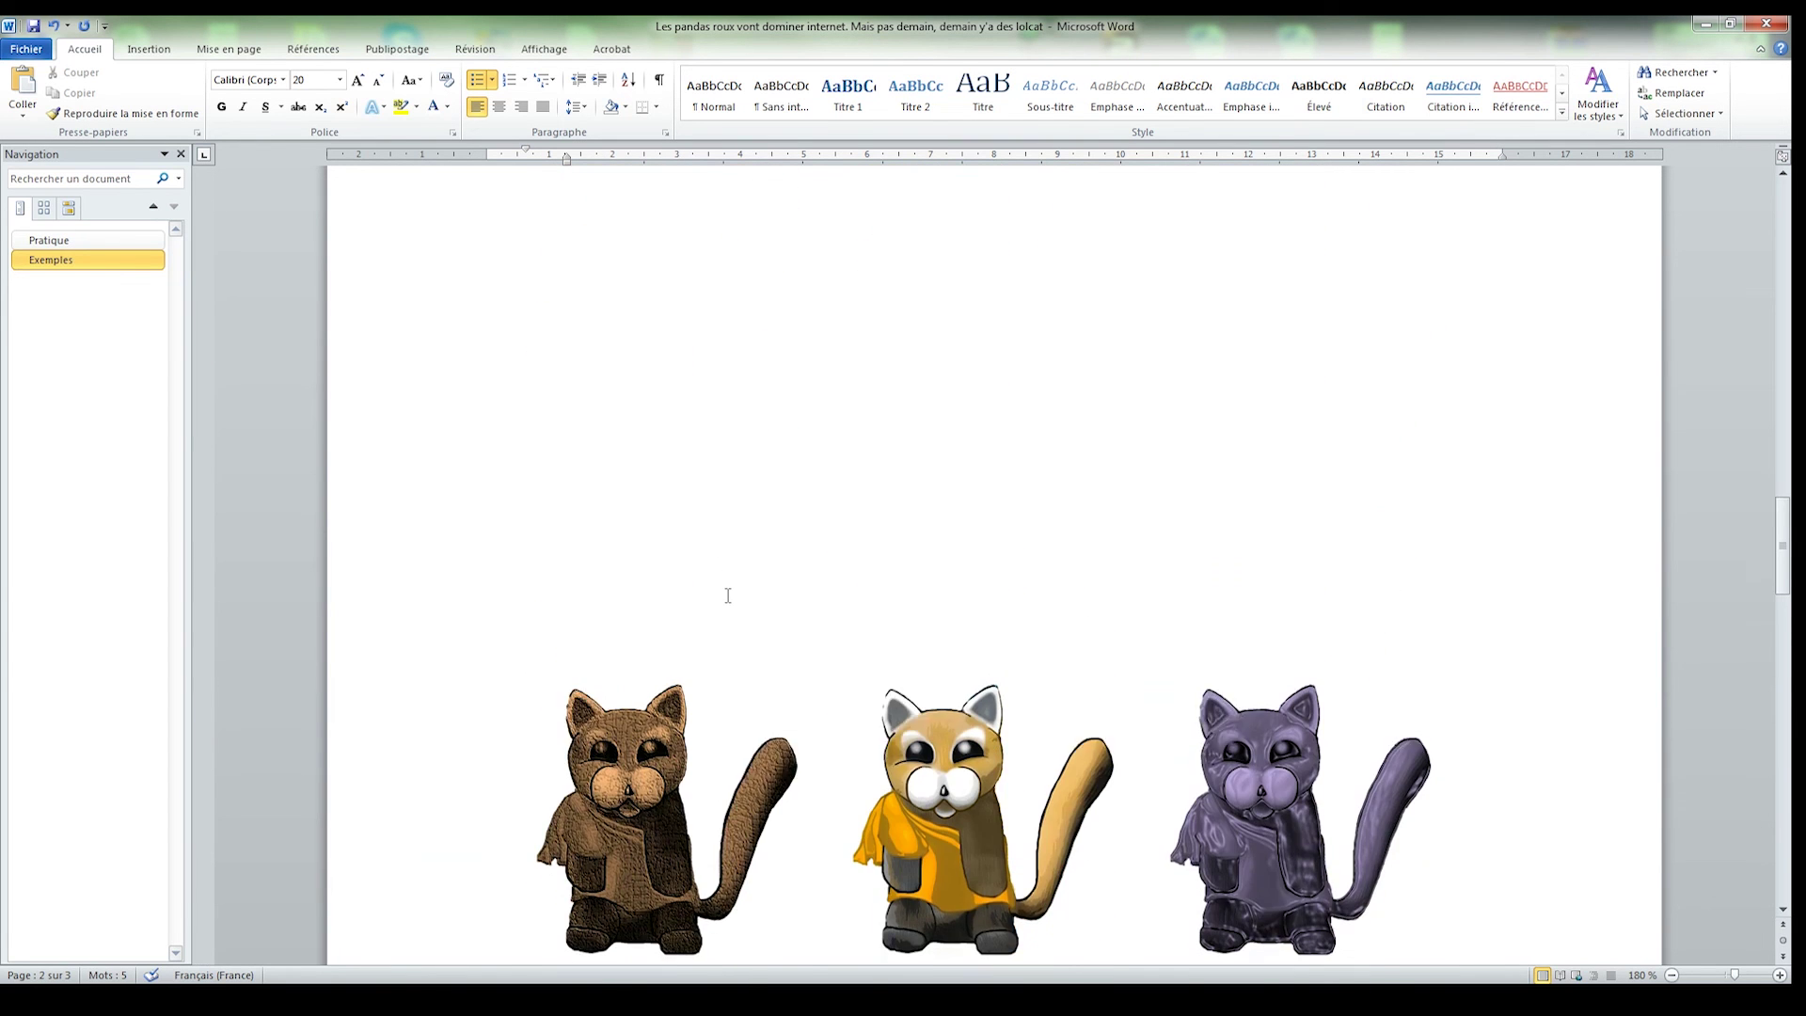
scroll(722, 591, up, 10)
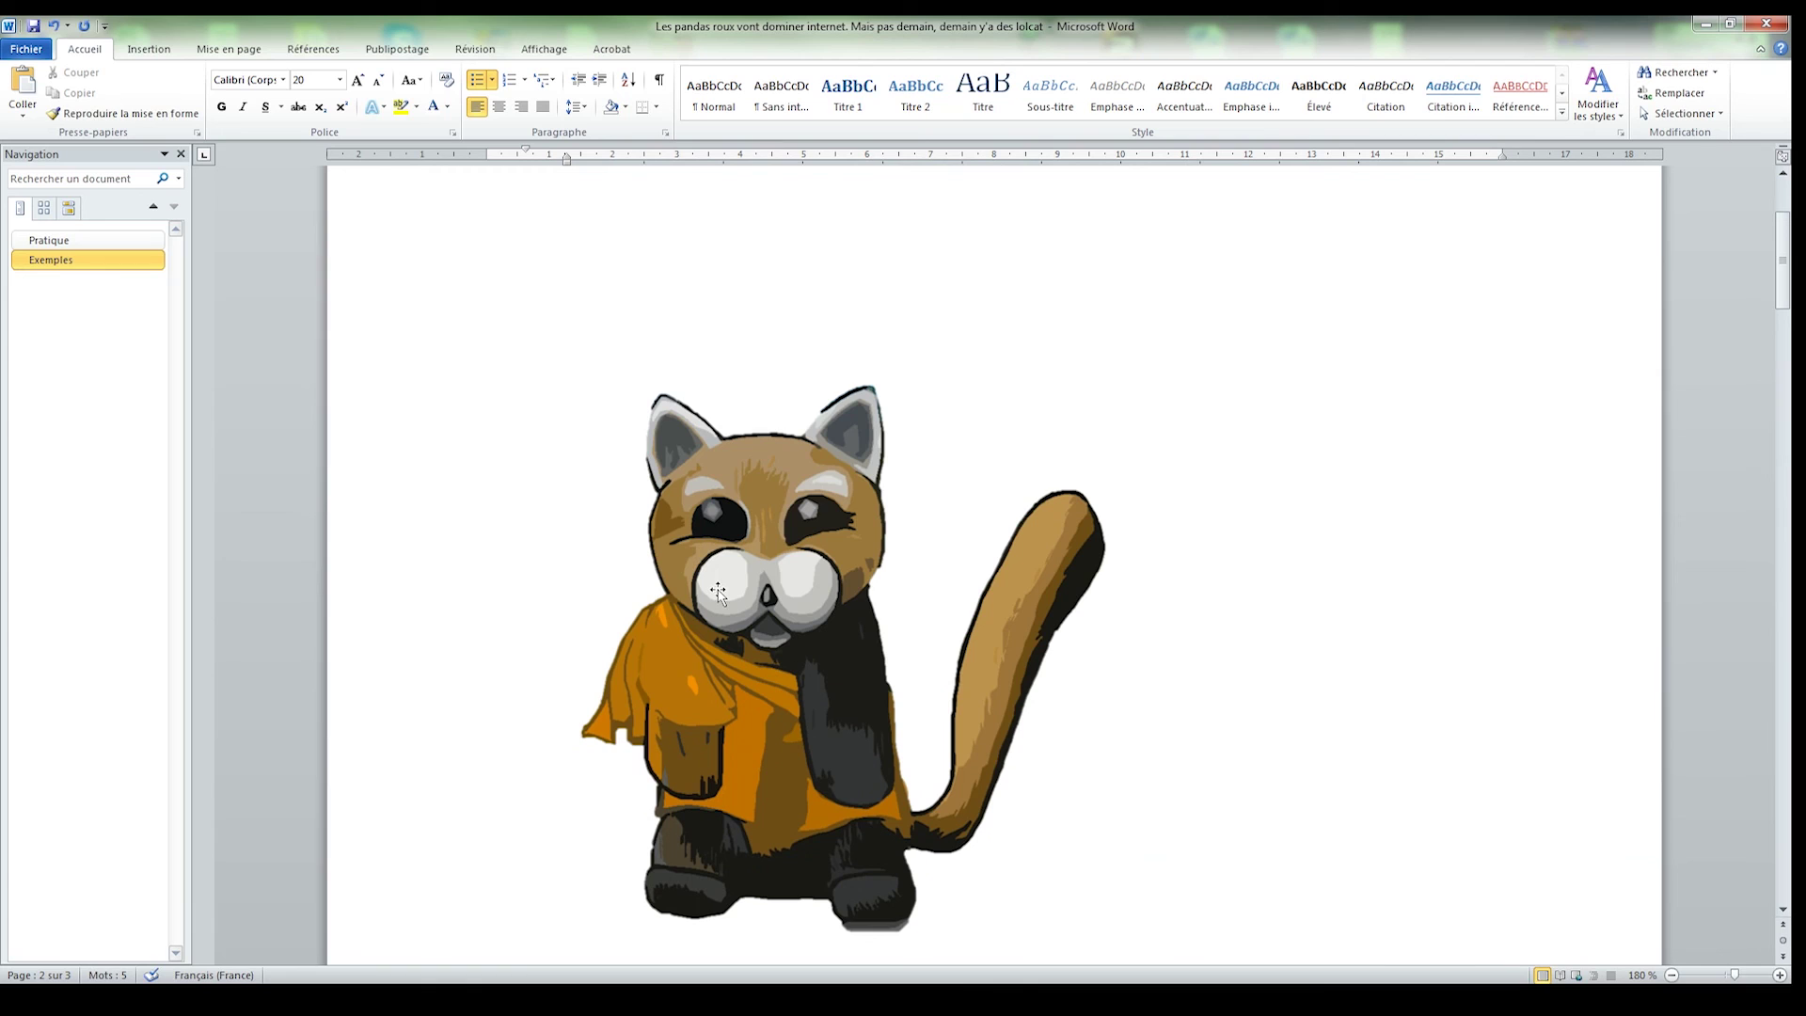